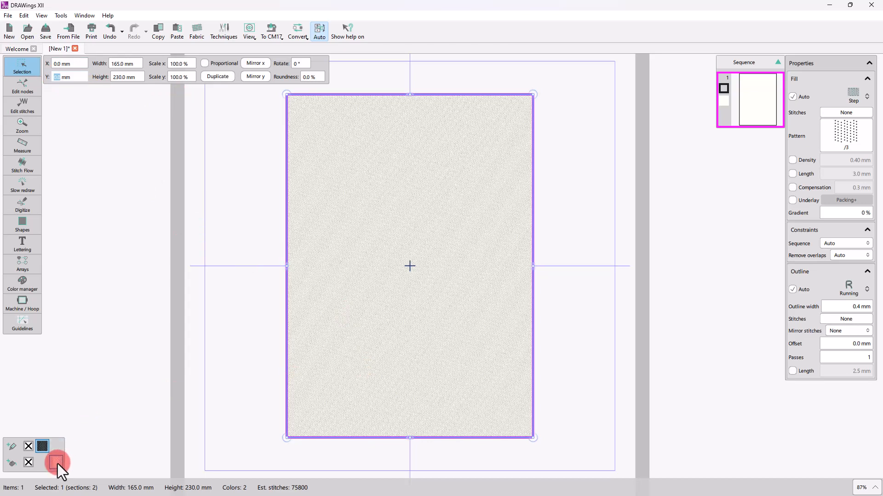
Step: Set the rectangle's fill color to pink and convert the rectangle to curves
{"action": "left_click", "coordinate": [57, 463]}
{"action": "left_click", "coordinate": [112, 398]}
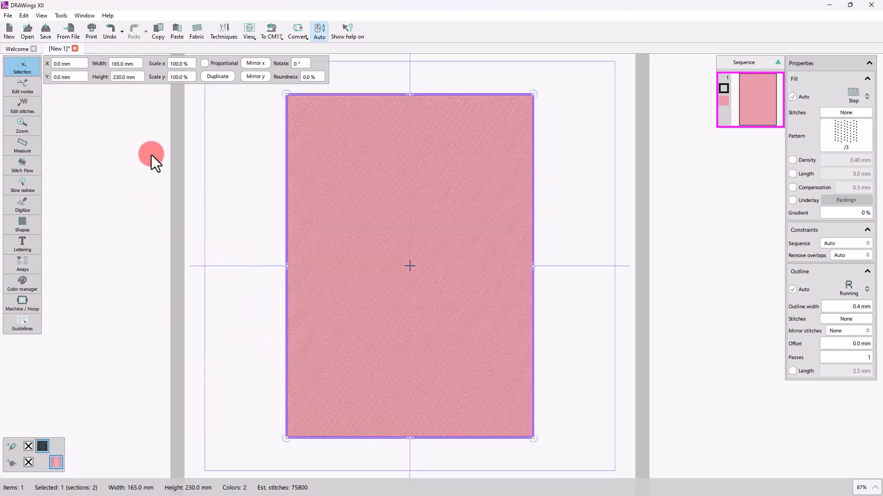
{"action": "right_click", "coordinate": [336, 134]}
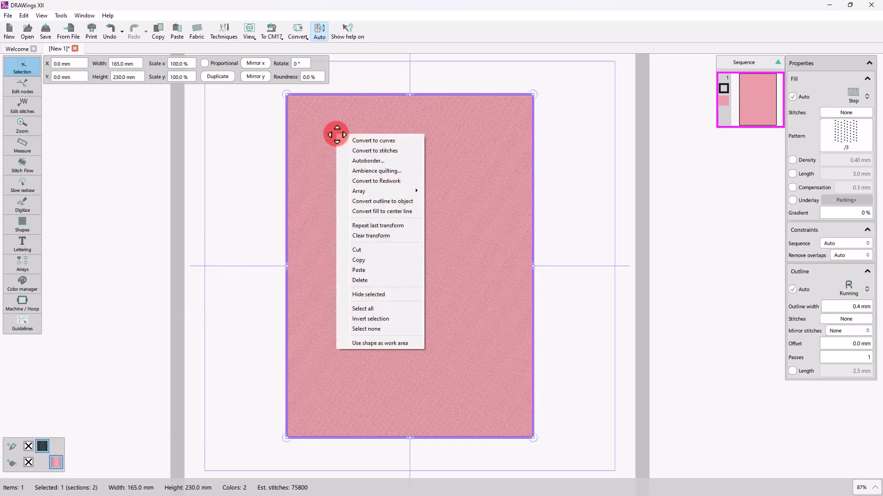
{"action": "left_click", "coordinate": [369, 144]}
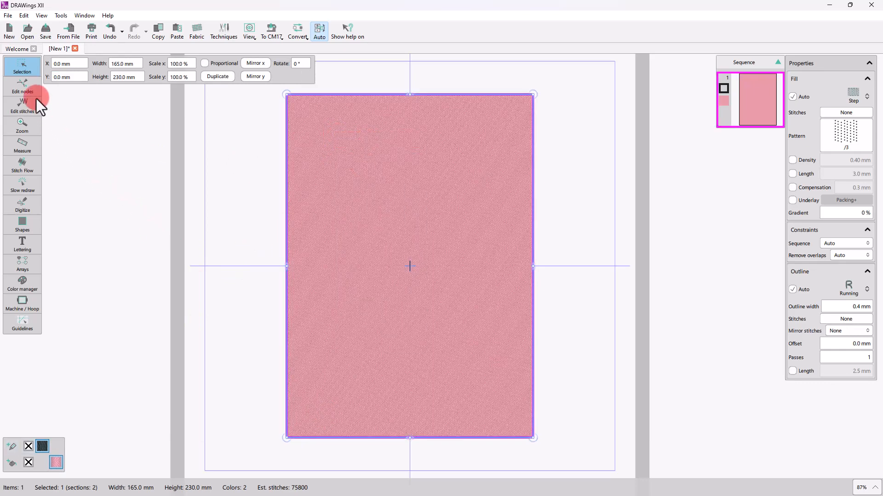
Step: Show the grid and add four nodes to the rectangle's outline, one on each side of both lower corners
{"action": "left_click", "coordinate": [27, 87]}
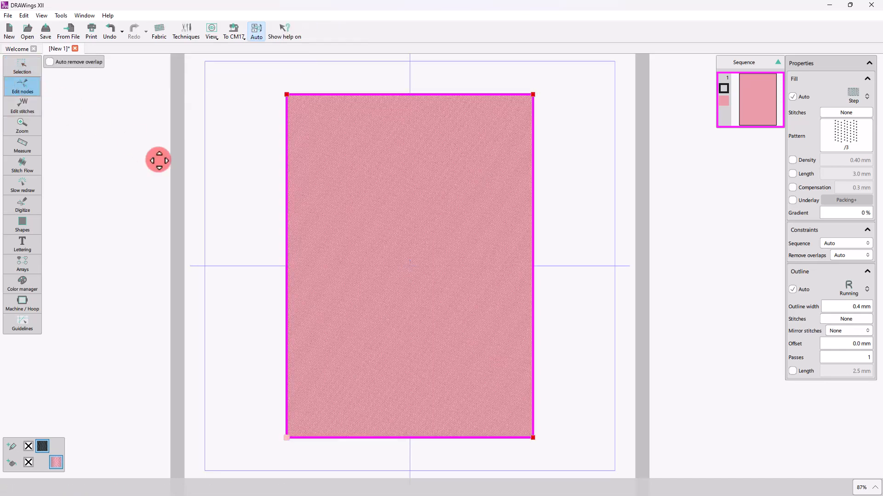
{"action": "key", "text": "g"}
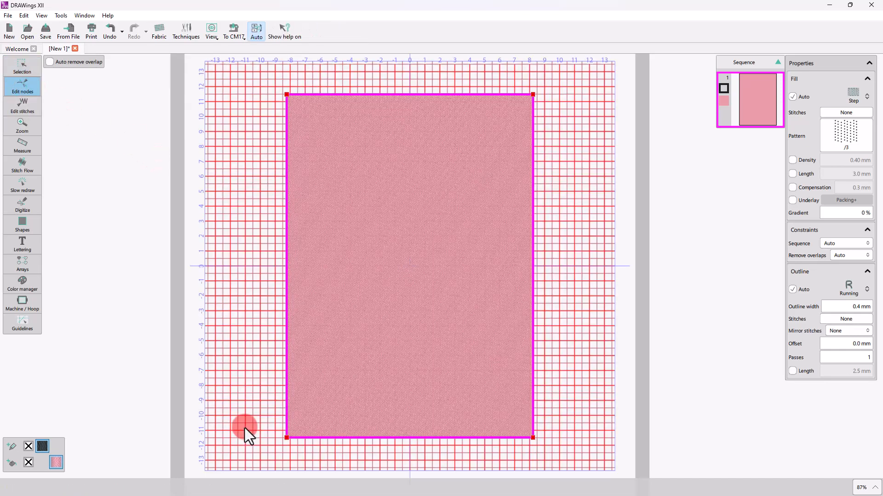
{"action": "scroll", "coordinate": [418, 467], "scroll_direction": "up", "scroll_amount": 2}
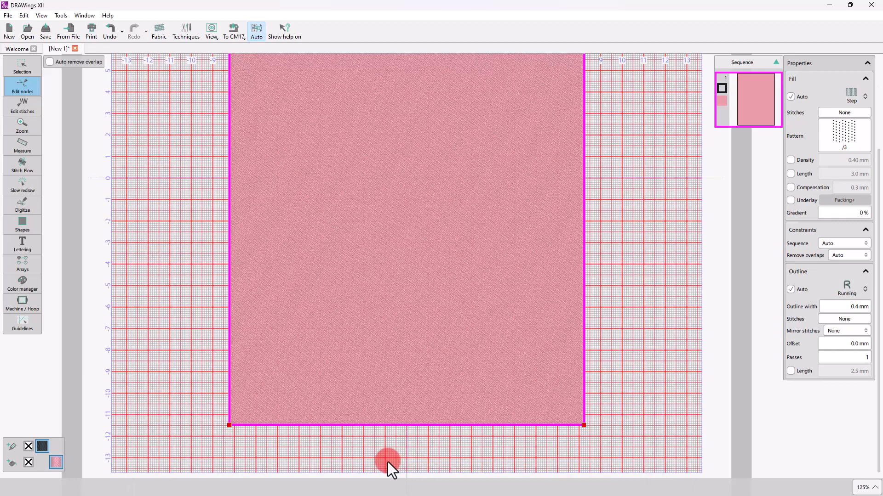
{"action": "scroll", "coordinate": [387, 462], "scroll_direction": "up", "scroll_amount": 1}
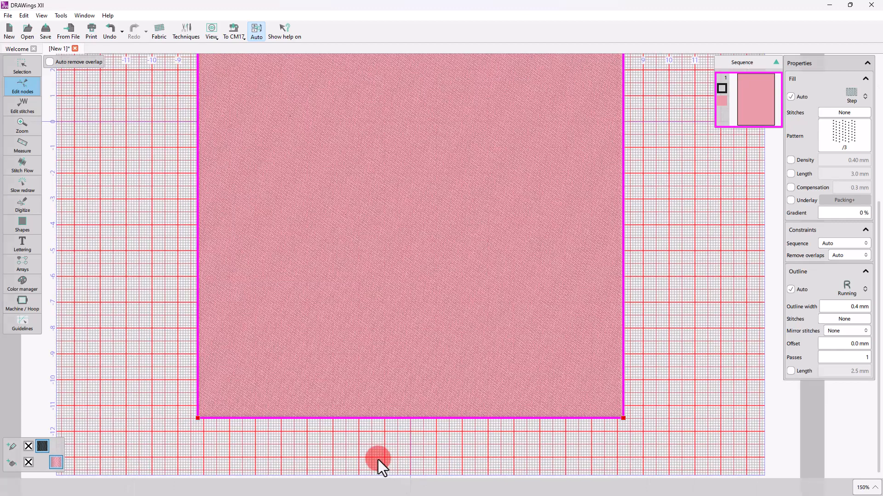
{"action": "left_click", "coordinate": [198, 362]}
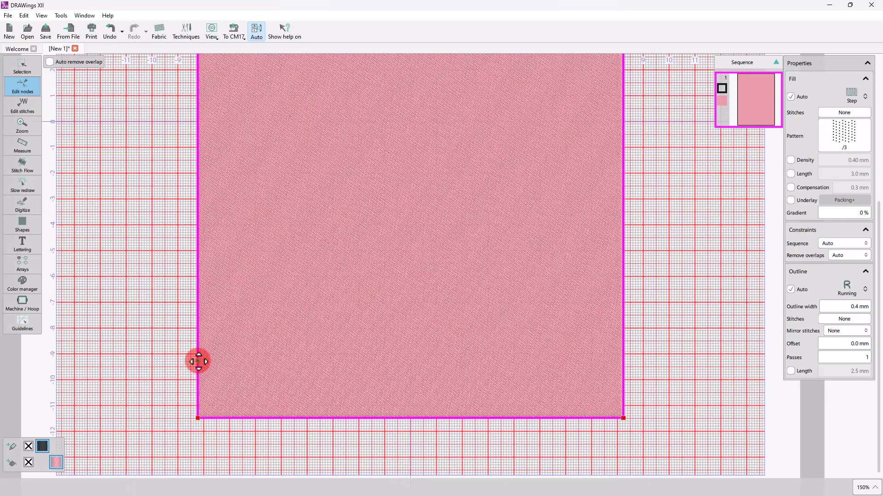
{"action": "left_click", "coordinate": [255, 418]}
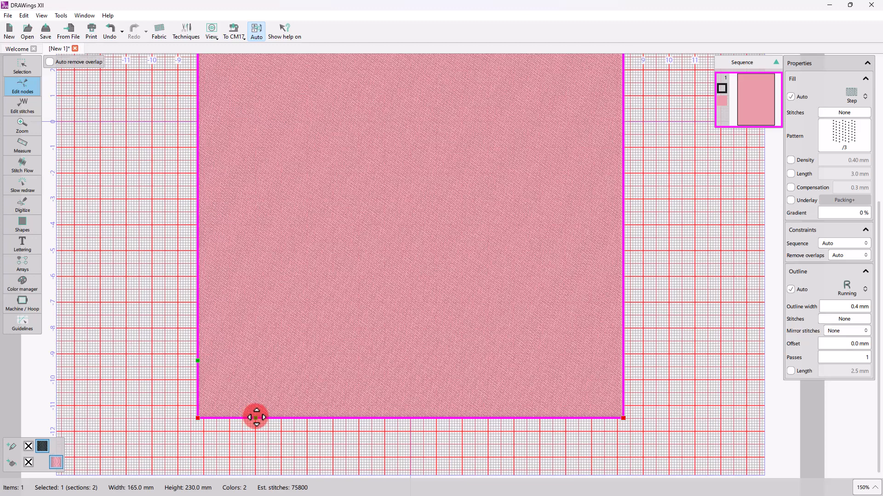
{"action": "left_click", "coordinate": [569, 419]}
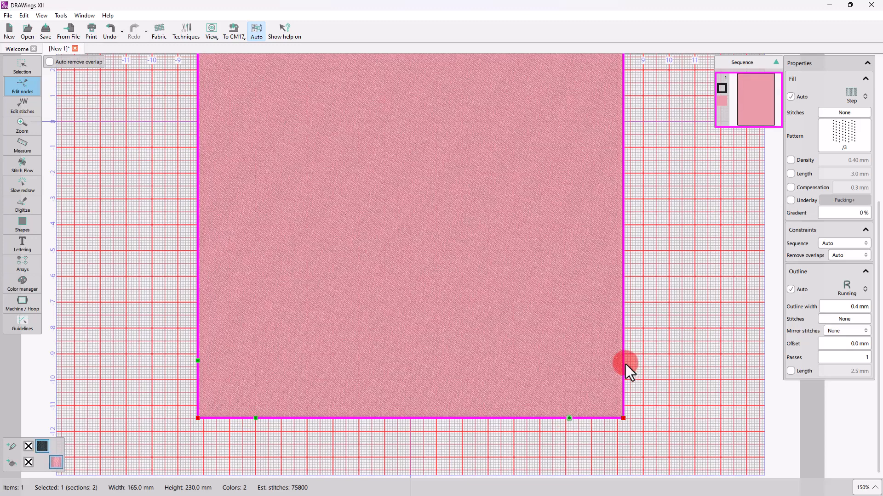
{"action": "left_click", "coordinate": [623, 358]}
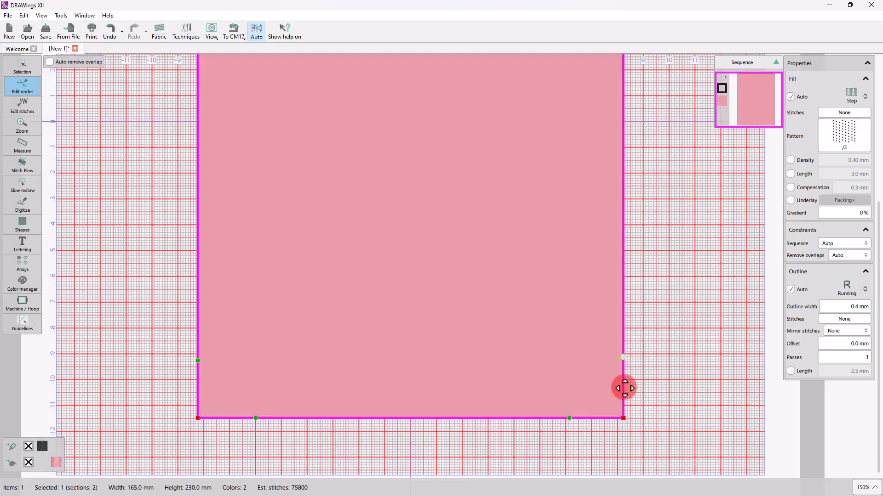
Step: Remove the two lower corner nodes to round the rectangle's bottom corners, and hide the grid
{"action": "left_click", "coordinate": [624, 419]}
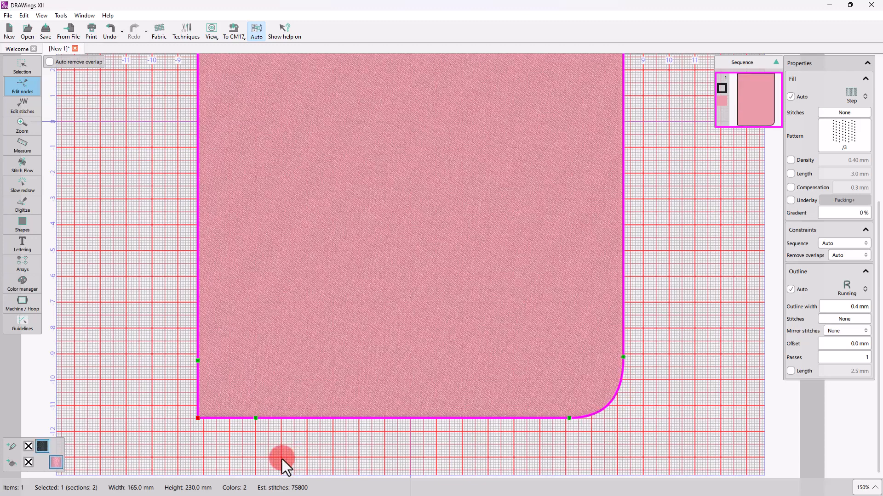
{"action": "left_click", "coordinate": [199, 418]}
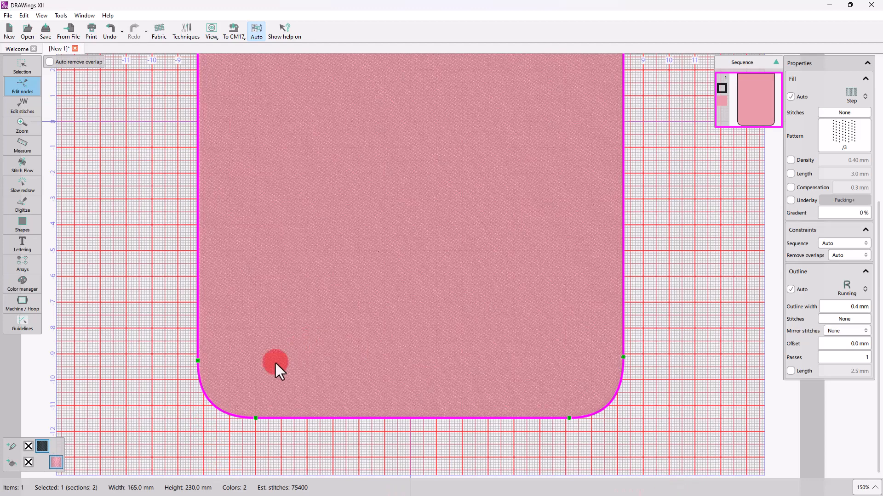
{"action": "scroll", "coordinate": [275, 362], "scroll_direction": "down", "scroll_amount": 3}
{"action": "scroll", "coordinate": [275, 314], "scroll_direction": "up", "scroll_amount": 1}
{"action": "key", "text": "g"}
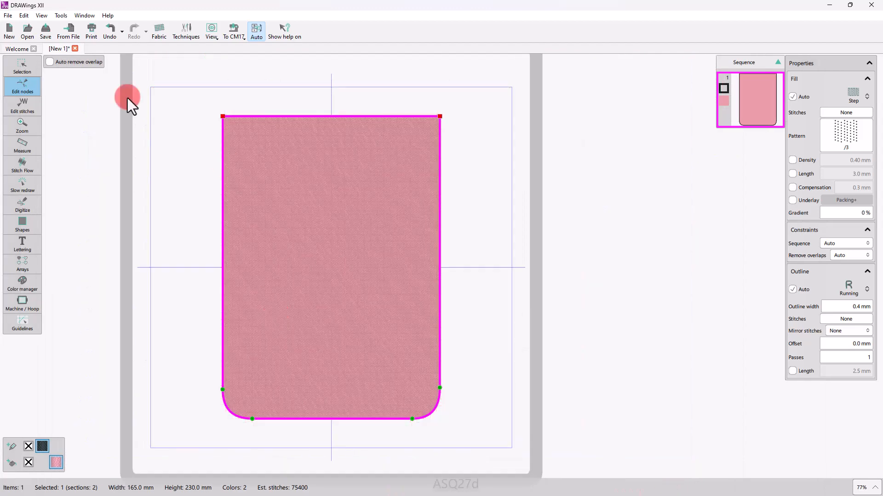
Step: Select the rounded shape and change its fill type to Applique
{"action": "left_click", "coordinate": [35, 69]}
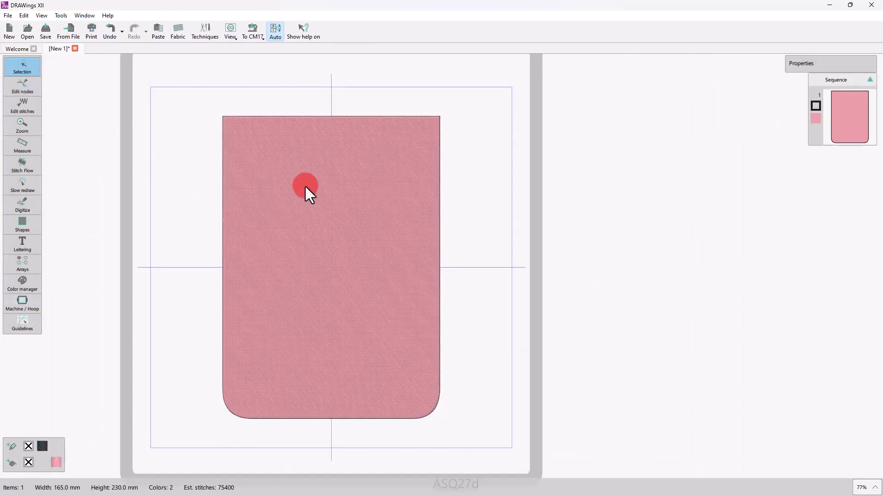
{"action": "left_click", "coordinate": [358, 170]}
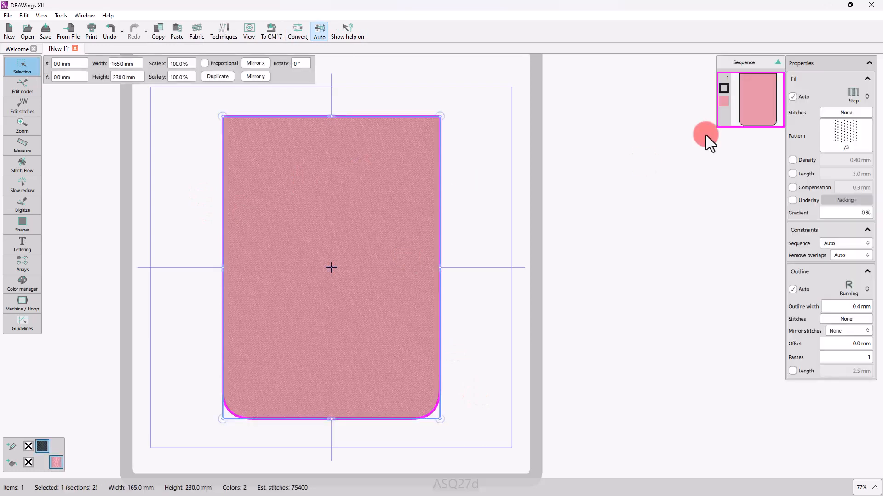
{"action": "left_click", "coordinate": [854, 98]}
{"action": "left_click", "coordinate": [812, 131]}
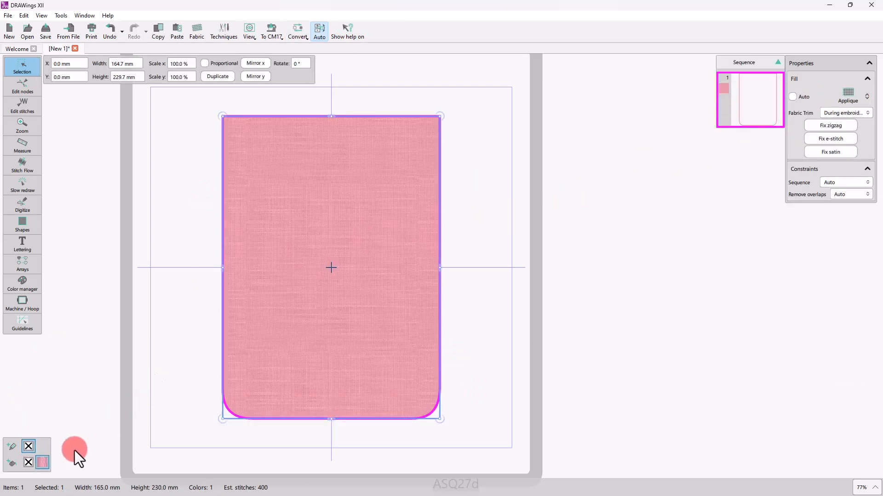
Step: Recolor the applique fabric purple, Madeira Classic 1232
{"action": "left_click", "coordinate": [42, 463]}
{"action": "left_click_drag", "start_coordinate": [98, 399], "coordinate": [82, 407]}
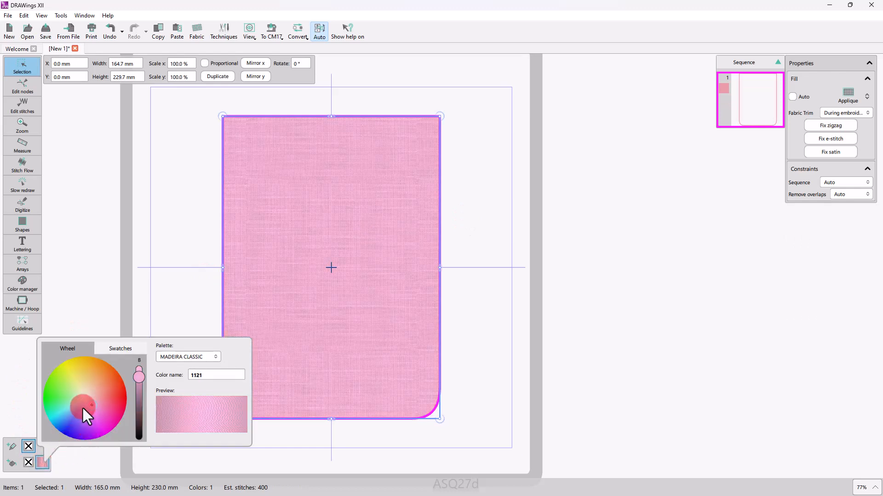
{"action": "left_click", "coordinate": [207, 240]}
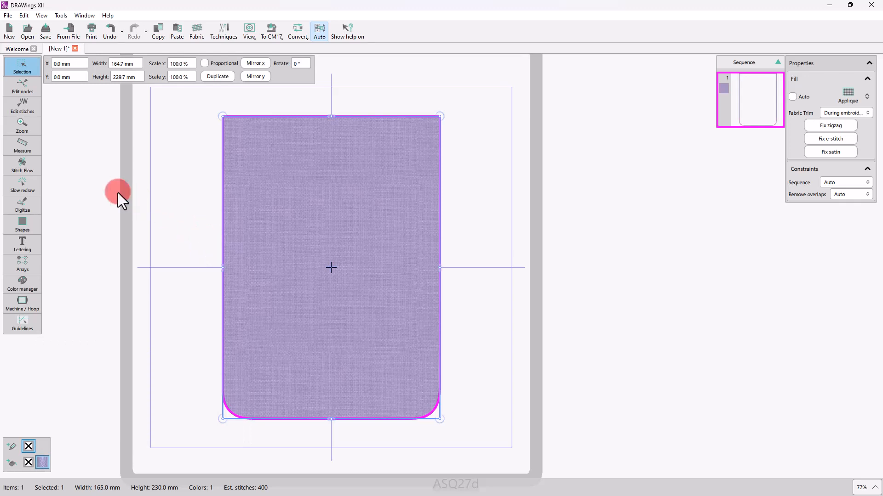
Step: Simulate the applique's stitch-out in Slow redraw, advancing through each stage to the end, and return to selection mode
{"action": "left_click", "coordinate": [22, 186]}
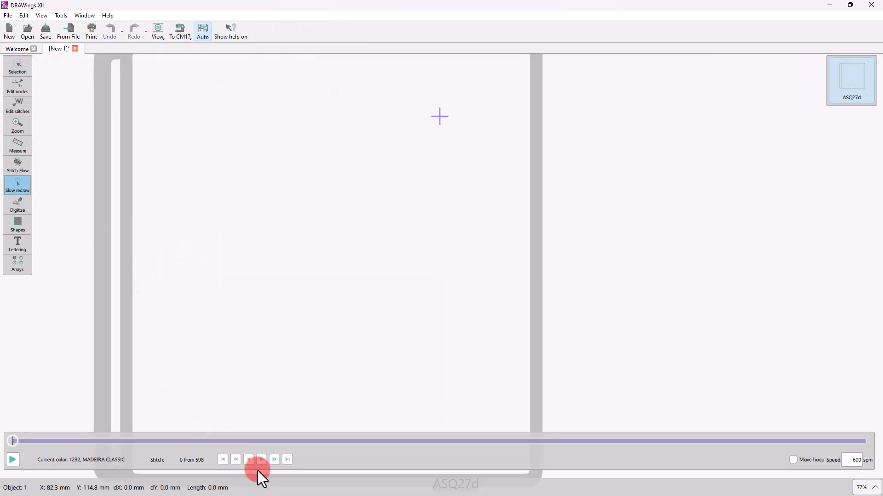
{"action": "left_click", "coordinate": [274, 460]}
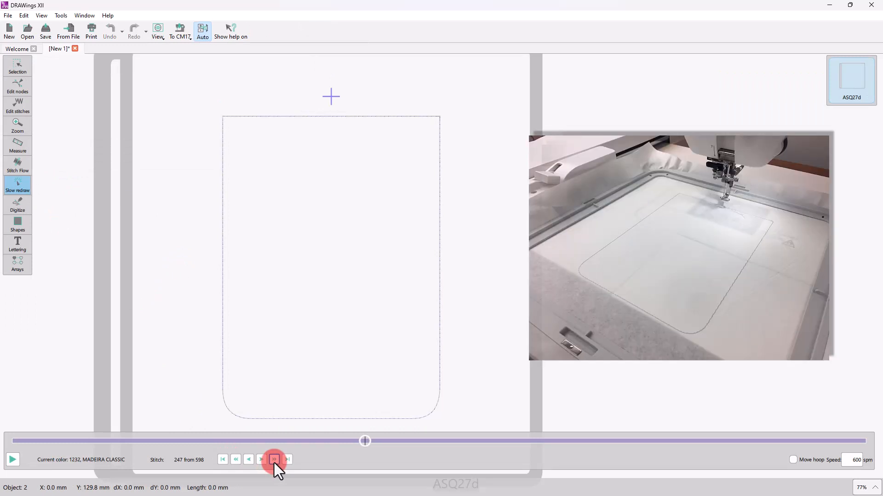
{"action": "left_click", "coordinate": [274, 460]}
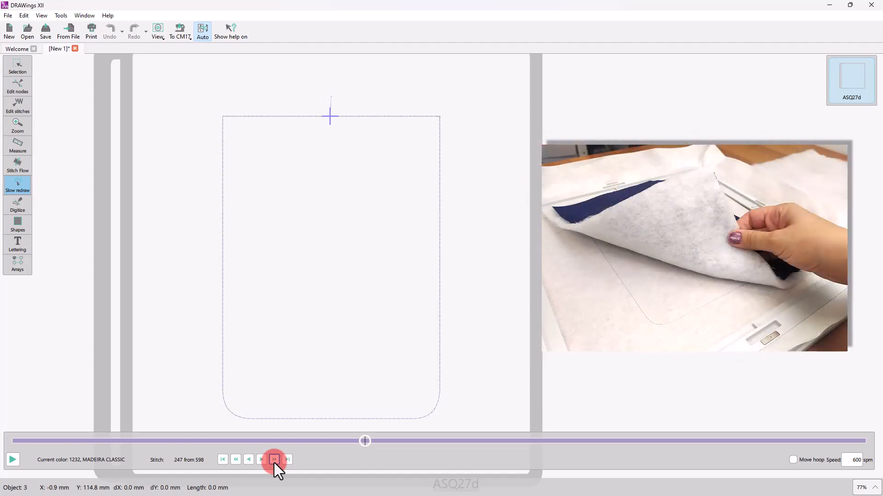
{"action": "left_click", "coordinate": [274, 460]}
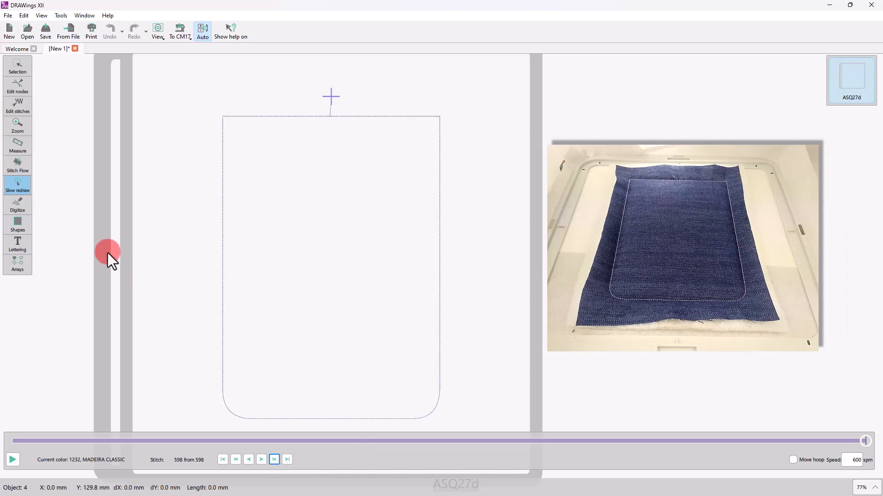
{"action": "left_click", "coordinate": [16, 64]}
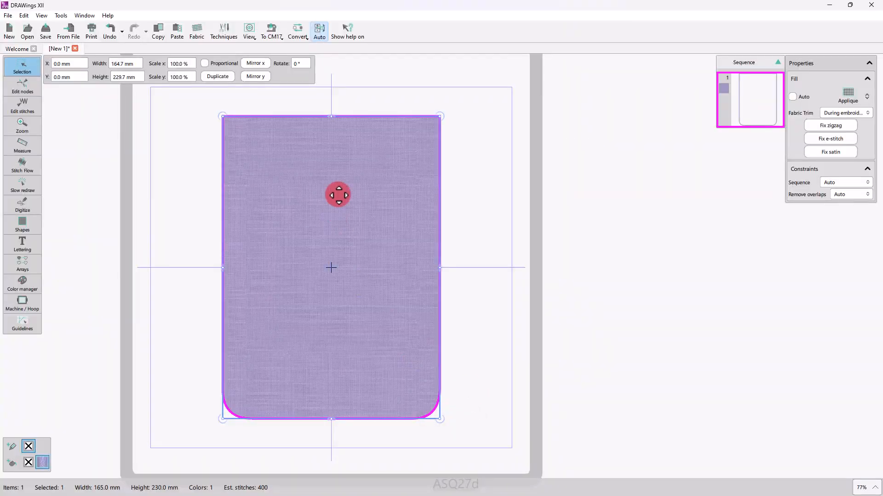
Step: Add a single running-stitch Autoborder to the outside of the applique, 185 mm wide and 250 mm high
{"action": "right_click", "coordinate": [305, 180]}
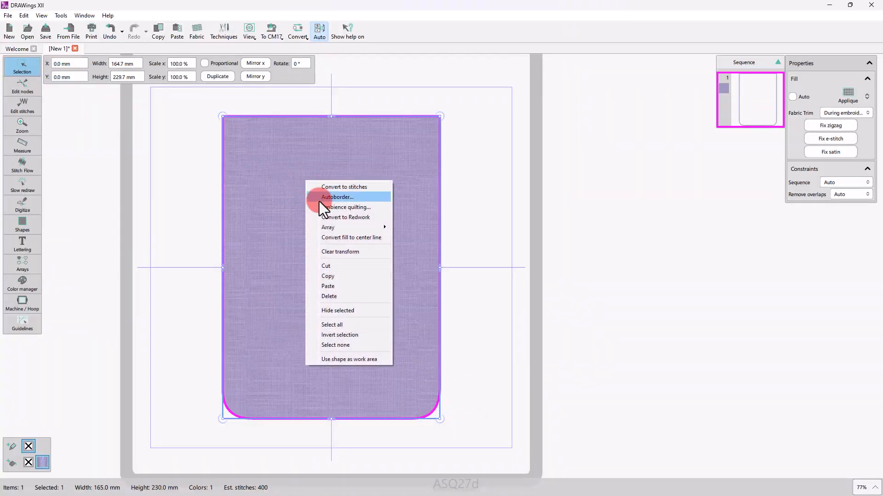
{"action": "left_click", "coordinate": [319, 200]}
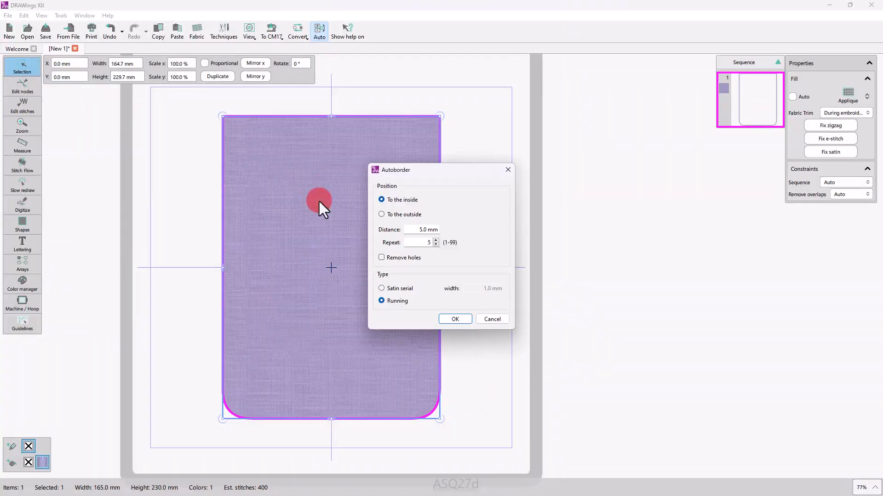
{"action": "left_click", "coordinate": [404, 214]}
{"action": "left_click", "coordinate": [427, 229]}
{"action": "left_click", "coordinate": [460, 322]}
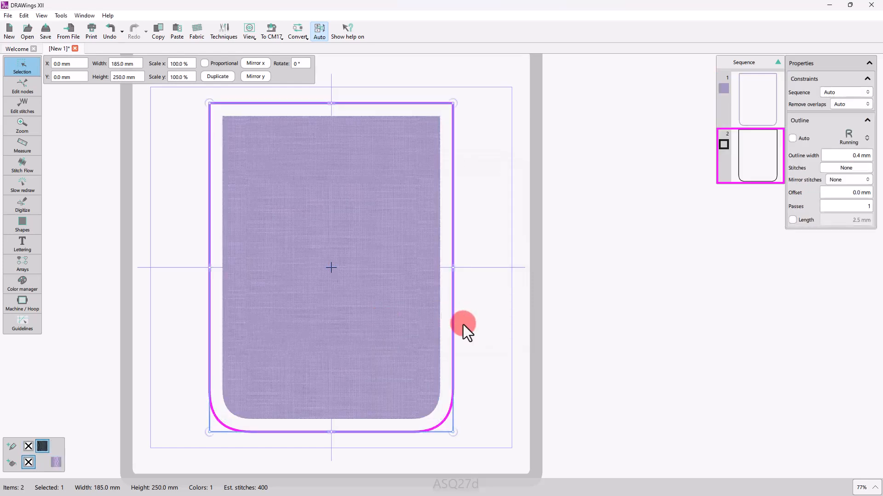
Step: Add a red fill, Madeira Classic 1379, to the outer border shape
{"action": "left_click", "coordinate": [479, 341]}
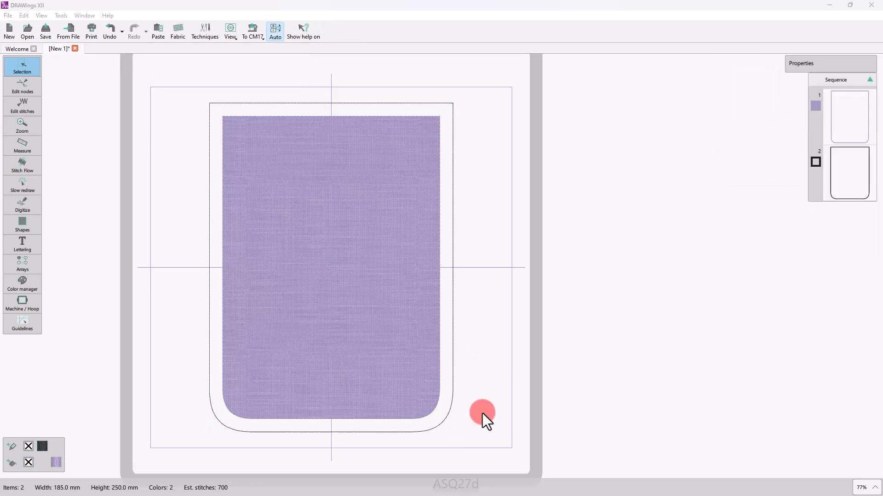
{"action": "left_click", "coordinate": [454, 278]}
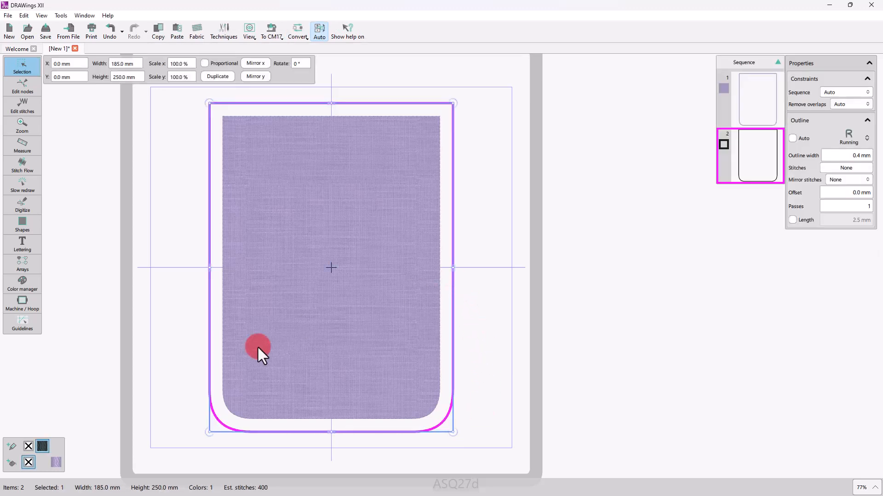
{"action": "left_click", "coordinate": [11, 463]}
{"action": "left_click", "coordinate": [84, 391]}
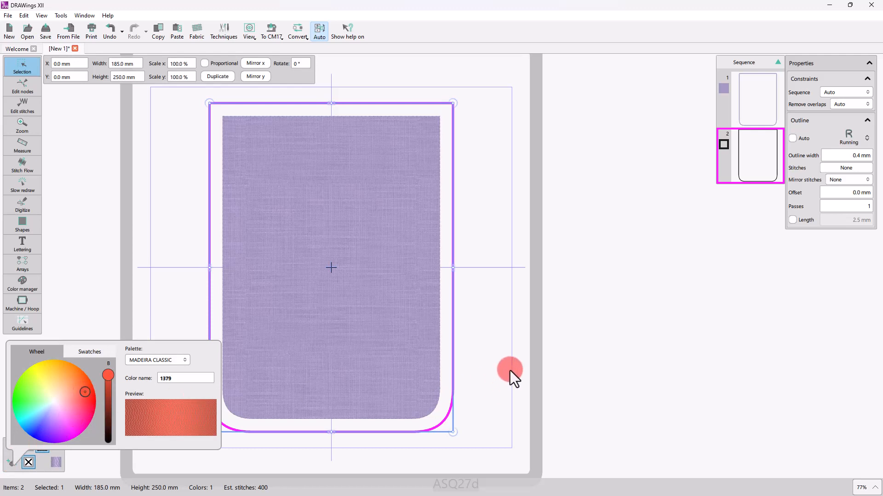
{"action": "left_click", "coordinate": [496, 362]}
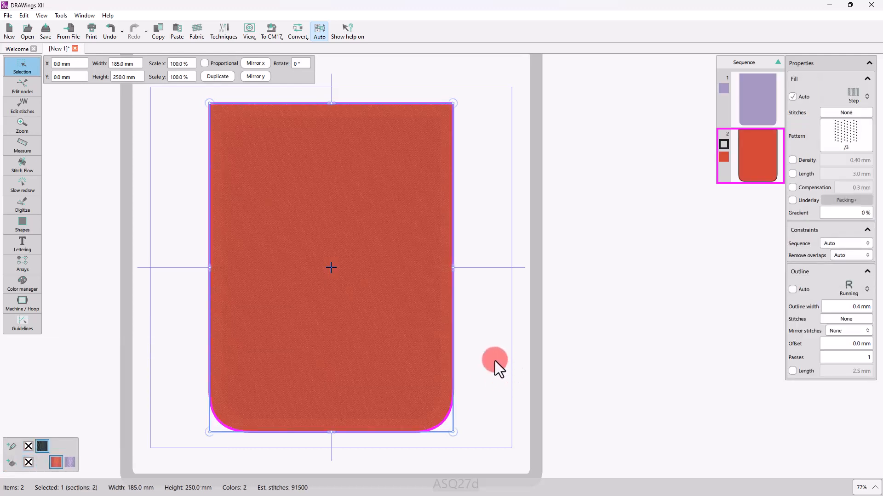
Step: Change the outer border shape's fill type to Array and browse the clipart library for a motif
{"action": "left_click", "coordinate": [852, 93]}
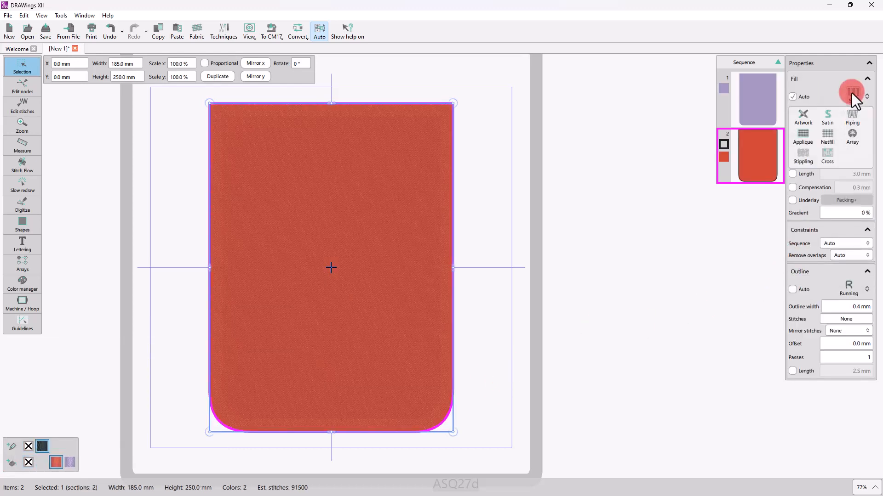
{"action": "left_click", "coordinate": [848, 137]}
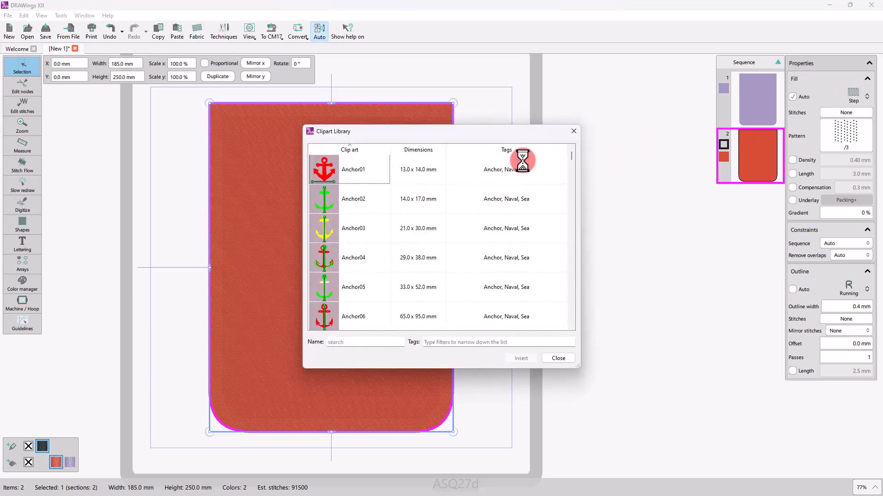
{"action": "scroll", "coordinate": [358, 233], "scroll_direction": "down", "scroll_amount": 6}
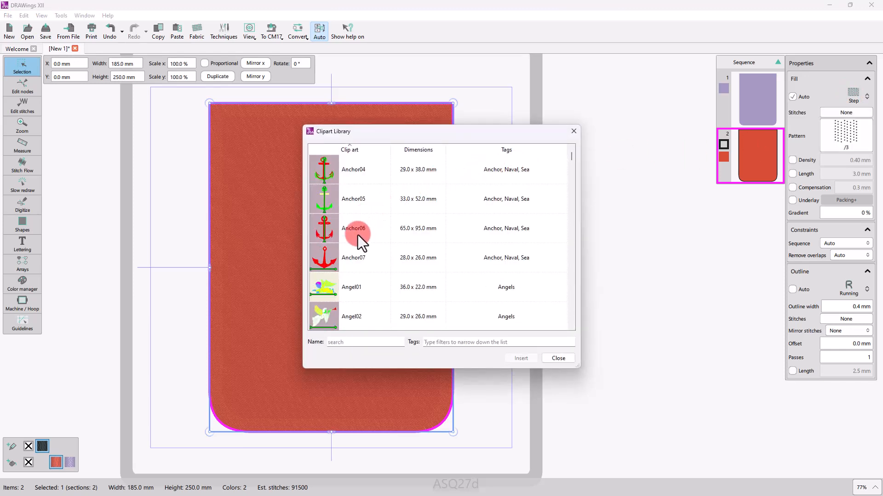
{"action": "scroll", "coordinate": [357, 235], "scroll_direction": "down", "scroll_amount": 3}
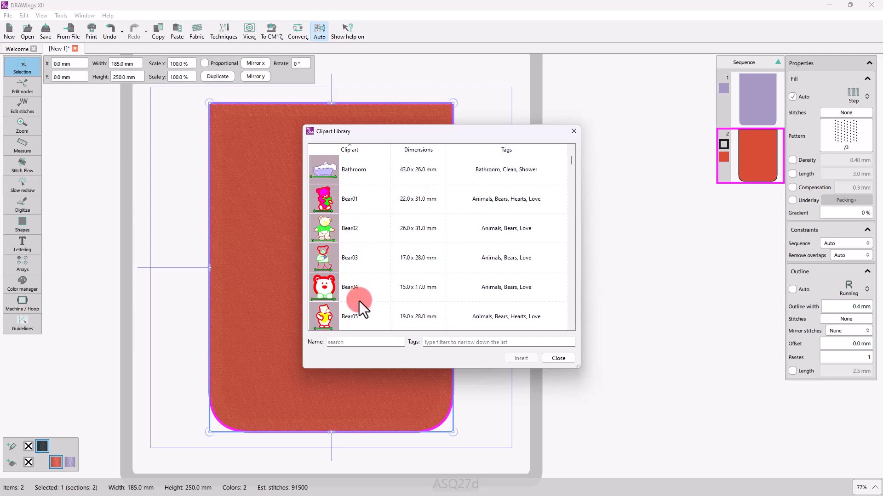
Step: Search the clipart library by the name Pattern and look through the matching motifs
{"action": "left_click", "coordinate": [354, 342]}
{"action": "type", "text": "Pa"}
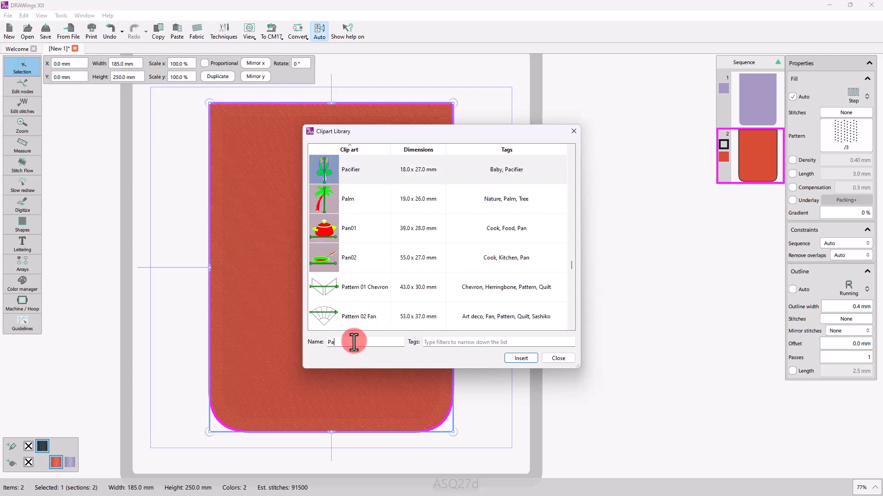
{"action": "type", "text": "ttern"}
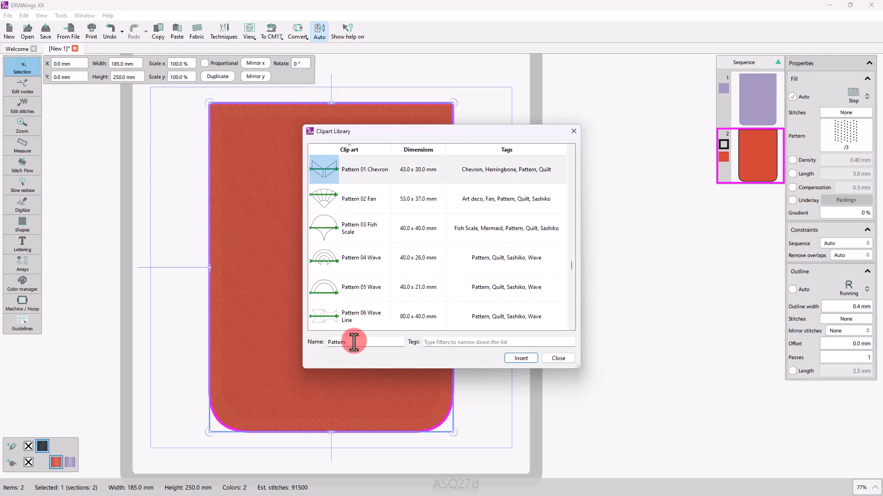
{"action": "scroll", "coordinate": [357, 228], "scroll_direction": "down", "scroll_amount": 3}
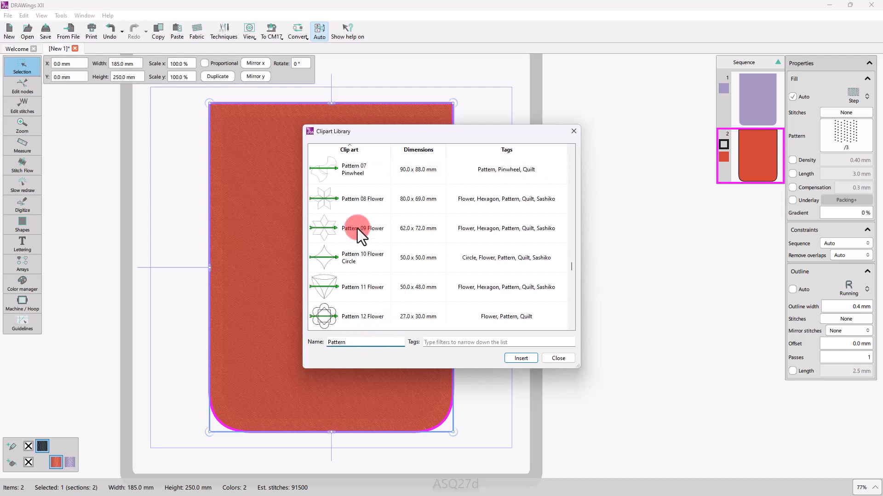
{"action": "scroll", "coordinate": [357, 228], "scroll_direction": "down", "scroll_amount": 2}
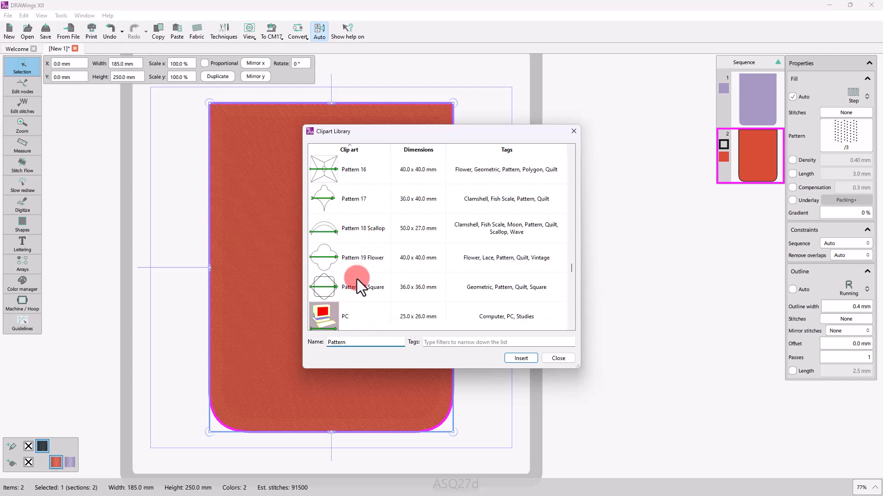
{"action": "scroll", "coordinate": [361, 291], "scroll_direction": "up", "scroll_amount": 3}
Step: Clear the name search and filter the clipart library by the tag quilt
{"action": "left_click_drag", "start_coordinate": [355, 342], "coordinate": [282, 339]}
{"action": "key", "text": "BackSpace"}
{"action": "left_click", "coordinate": [435, 343]}
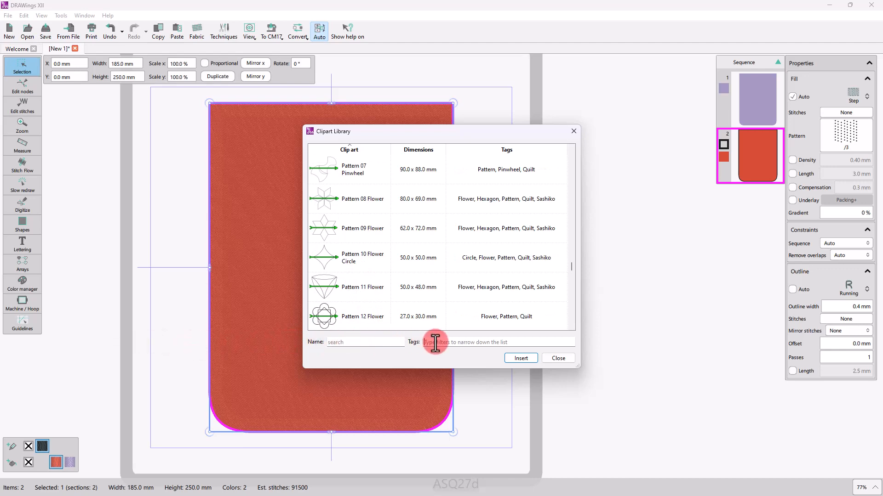
{"action": "type", "text": "quilt"}
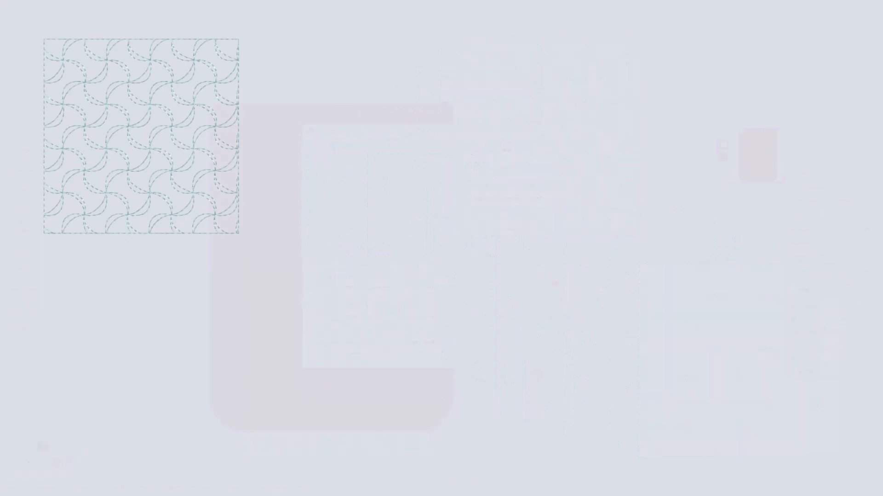
{"action": "scroll", "coordinate": [554, 307], "scroll_direction": "up", "scroll_amount": 5}
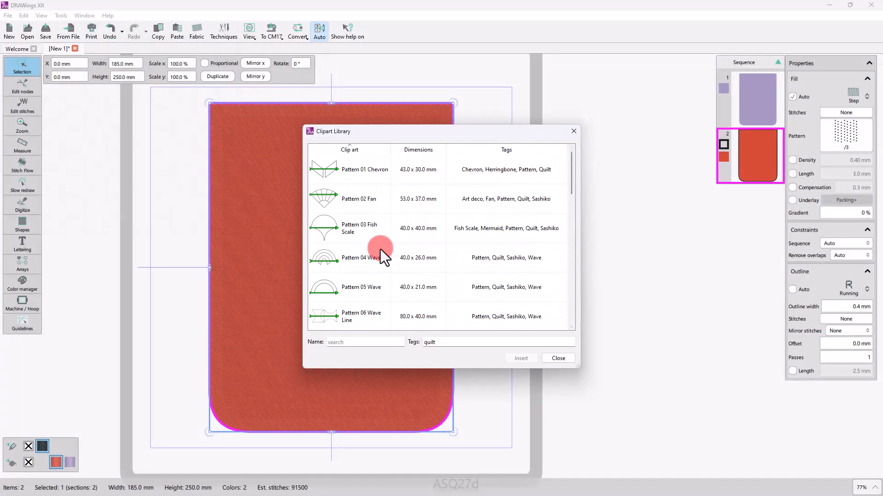
Step: Insert the Pattern 05 Wave clipart as the array motif, sizing it small and horizontal inside the shape's left edge at mid-height
{"action": "left_click", "coordinate": [338, 293]}
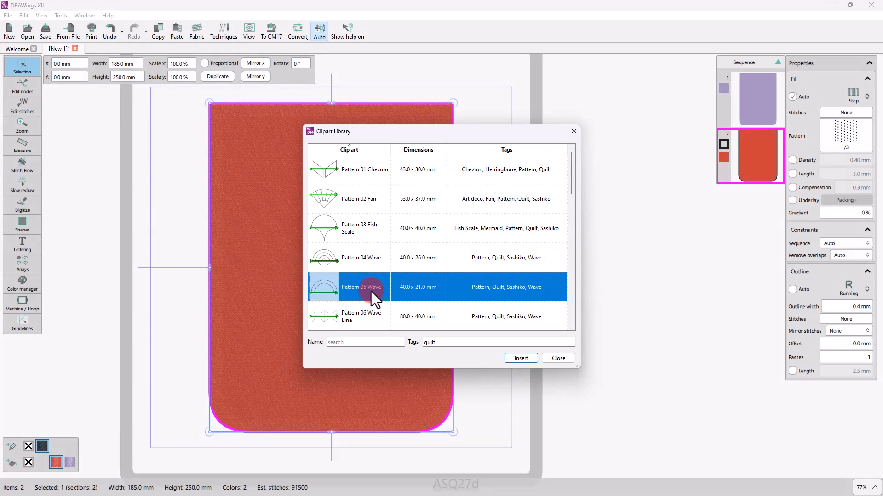
{"action": "left_click", "coordinate": [521, 358]}
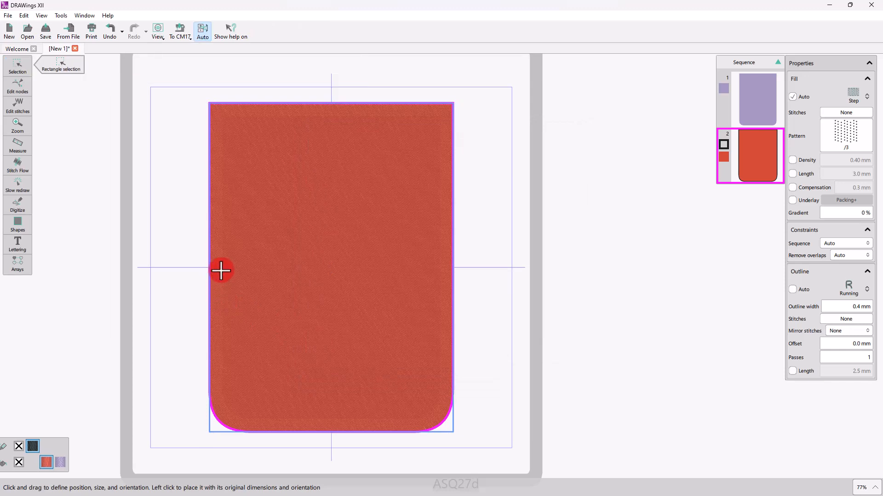
{"action": "mouse_move", "coordinate": [221, 270]}
{"action": "left_mouse_down"}
{"action": "mouse_move", "coordinate": [248, 285]}
{"action": "mouse_move", "coordinate": [242, 299]}
{"action": "mouse_move", "coordinate": [262, 278]}
{"action": "mouse_move", "coordinate": [232, 261]}
{"action": "mouse_move", "coordinate": [256, 279]}
{"action": "mouse_move", "coordinate": [289, 276]}
{"action": "mouse_move", "coordinate": [259, 272]}
{"action": "mouse_move", "coordinate": [268, 273]}
{"action": "left_mouse_up"}
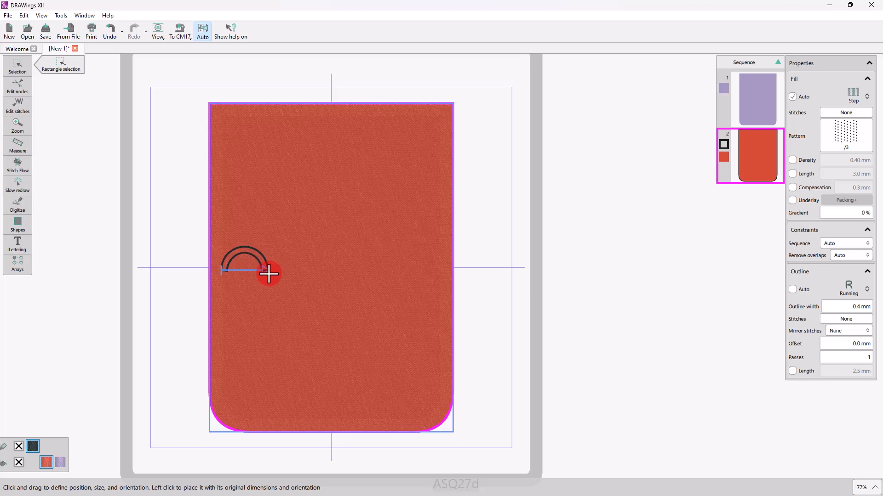
{"action": "left_click_drag", "start_coordinate": [269, 274], "coordinate": [268, 273]}
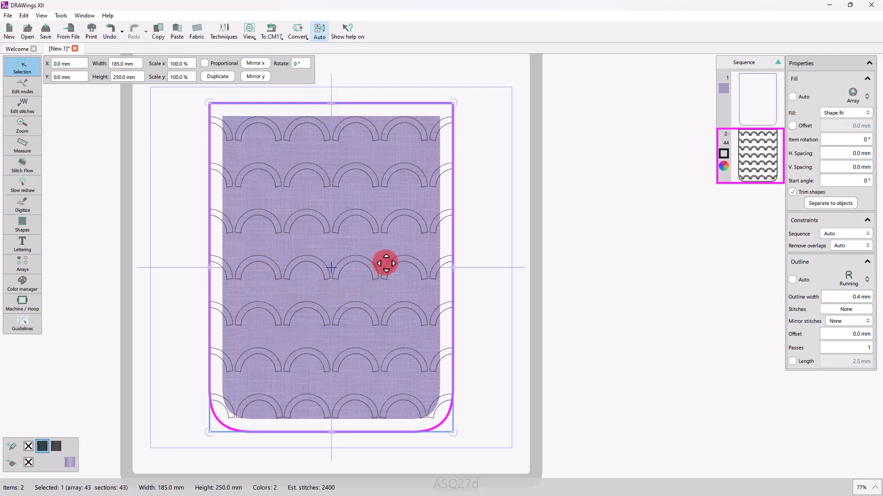
Step: Set the array's fill layout to Rectangle with 5 mm vertical and 5 mm horizontal spacing
{"action": "left_click", "coordinate": [837, 113]}
{"action": "left_click", "coordinate": [840, 127]}
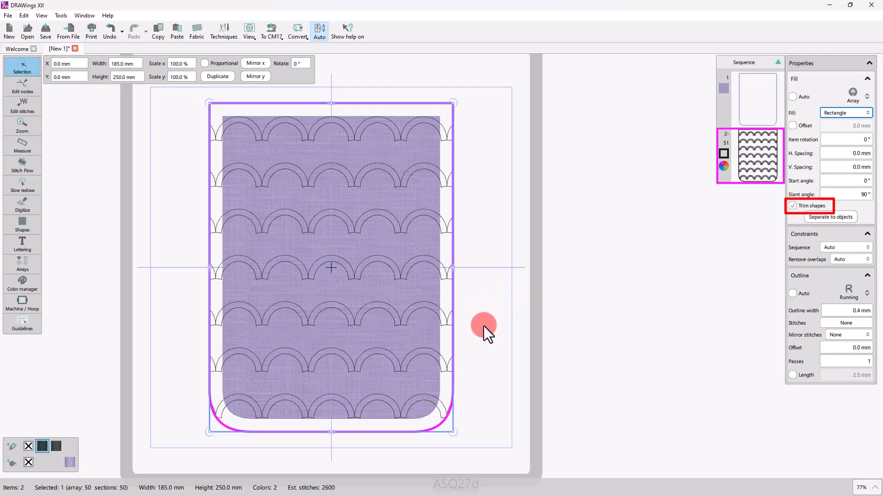
{"action": "double_click", "coordinate": [857, 167]}
{"action": "type", "text": "5"}
{"action": "key", "text": "Return"}
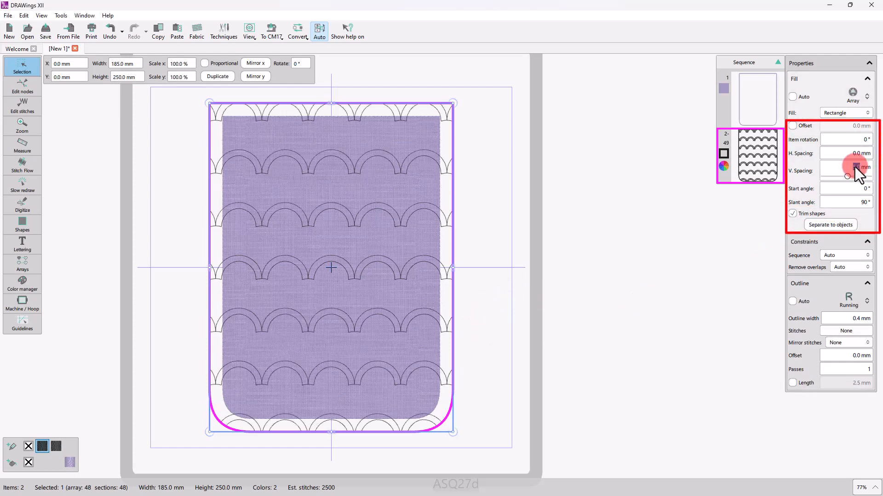
{"action": "double_click", "coordinate": [854, 155]}
{"action": "type", "text": "5"}
{"action": "key", "text": "Return"}
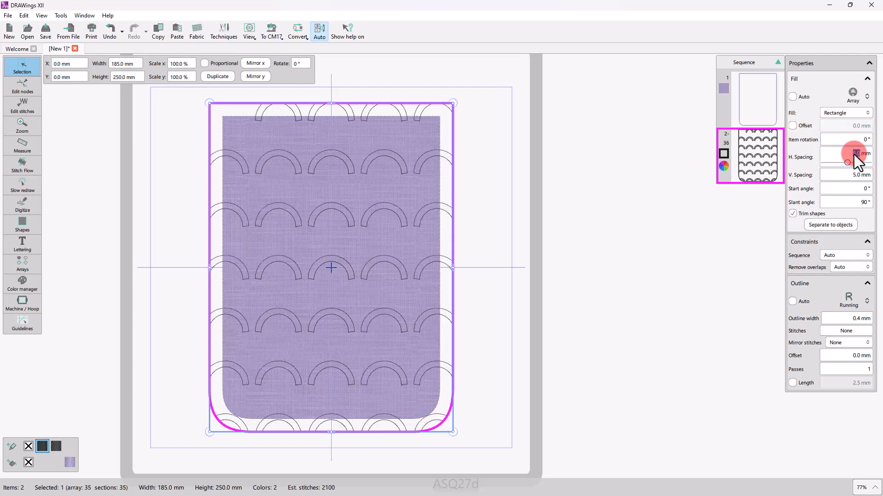
Step: Reshape the array by its upper direction node so the wave rows interlock, with a 40° slant and -8.0 mm vertical spacing
{"action": "left_click", "coordinate": [23, 89]}
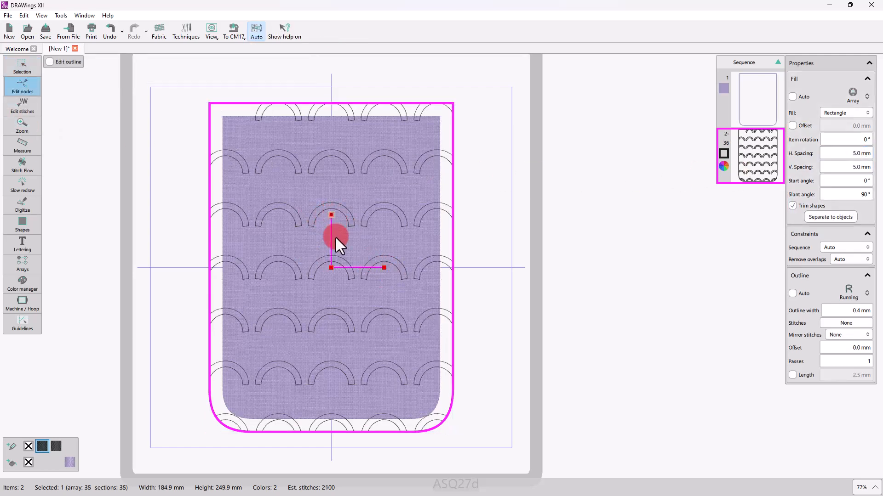
{"action": "left_click_drag", "start_coordinate": [330, 215], "coordinate": [351, 224]}
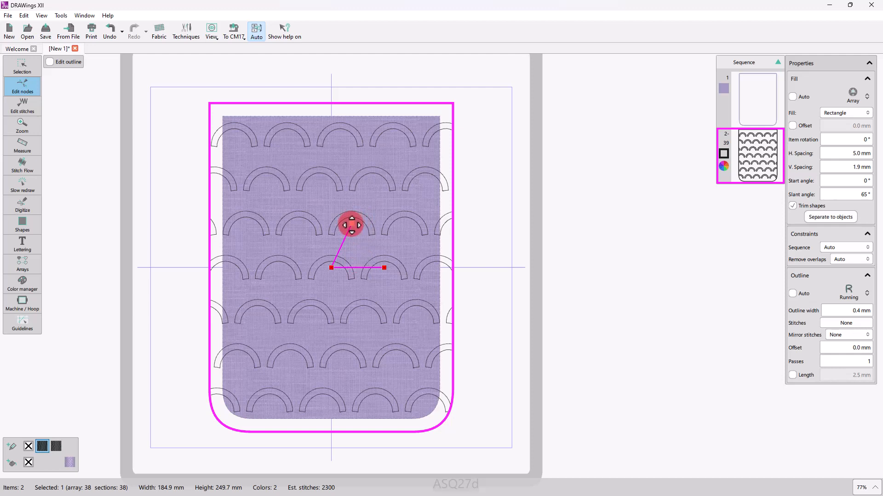
{"action": "key", "text": "Right"}
{"action": "key", "text": "Right"}
{"action": "key", "text": "Right"}
{"action": "key", "text": "Right"}
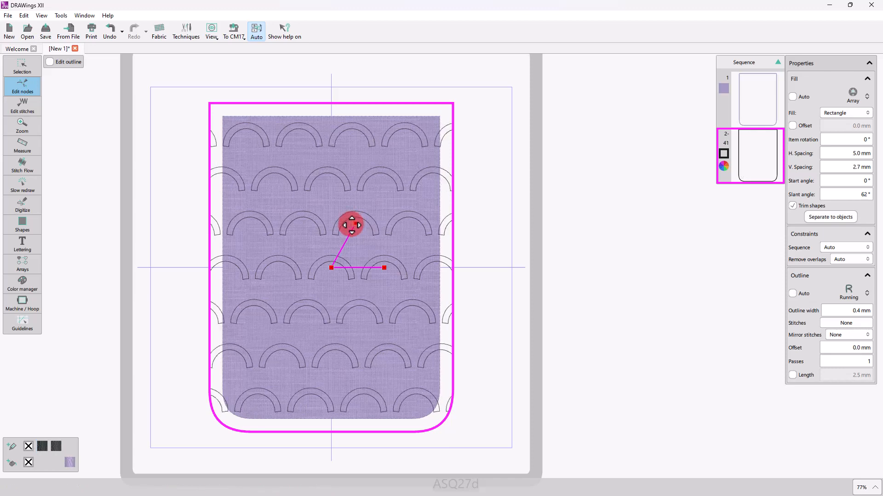
{"action": "key", "text": "Down"}
{"action": "left_click_drag", "start_coordinate": [352, 226], "coordinate": [352, 225]}
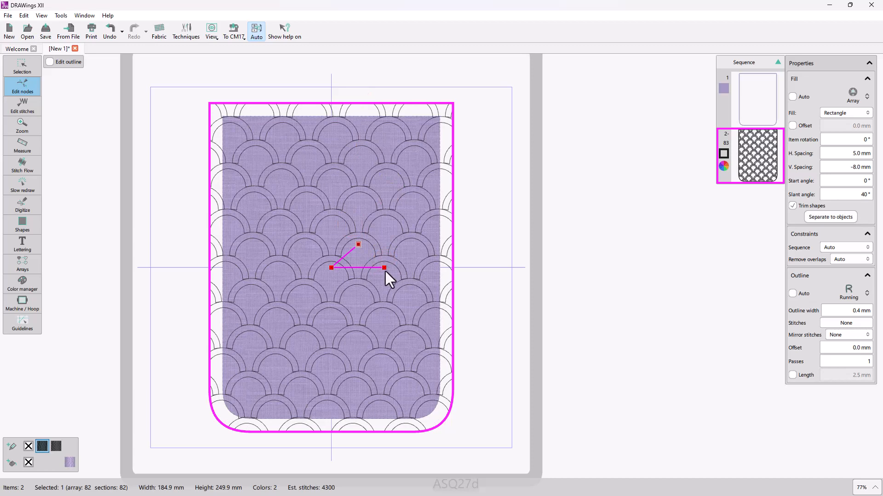
Step: Nudge the array's origin node upward and slightly to the right to reposition the wave pattern within the shape
{"action": "left_click", "coordinate": [332, 268]}
{"action": "key", "text": "Left"}
{"action": "key", "text": "Left"}
{"action": "key", "text": "Left"}
{"action": "key", "text": "Left"}
{"action": "key", "text": "Right"}
{"action": "key", "text": "Right"}
{"action": "key", "text": "Right"}
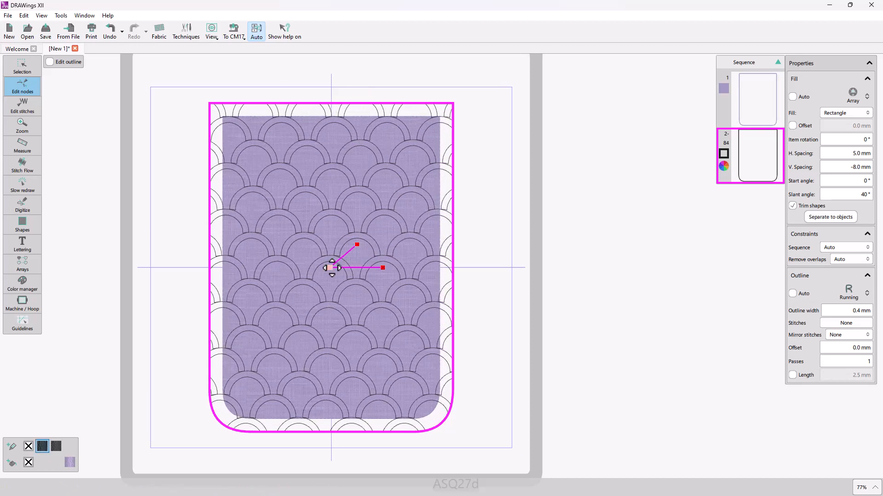
{"action": "key", "text": "Up"}
{"action": "key", "text": "Up"}
{"action": "key", "text": "Up"}
{"action": "key", "text": "Up"}
{"action": "key", "text": "Up"}
{"action": "key", "text": "Right"}
{"action": "key", "text": "Right"}
{"action": "key", "text": "Right"}
{"action": "key", "text": "Right"}
{"action": "key", "text": "Up"}
{"action": "key", "text": "Up"}
{"action": "key", "text": "Up"}
{"action": "key", "text": "Up"}
{"action": "key", "text": "Up"}
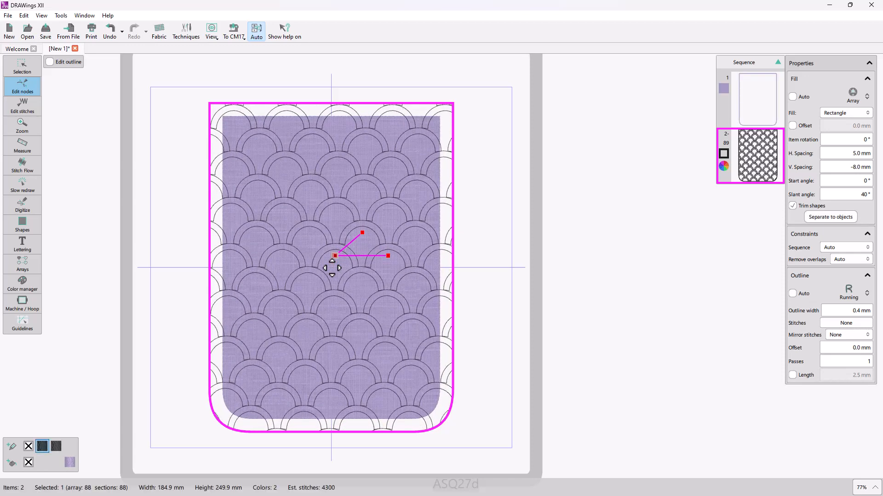
Step: Try curving the top edge of the shape's outline inward in outline editing, then return to array node editing
{"action": "left_click", "coordinate": [52, 62]}
{"action": "left_click_drag", "start_coordinate": [338, 104], "coordinate": [328, 151]}
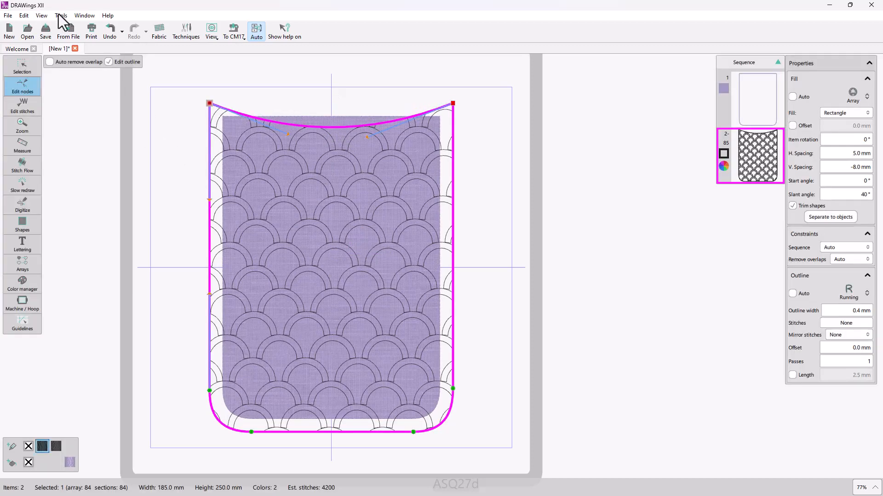
{"action": "left_click", "coordinate": [108, 62]}
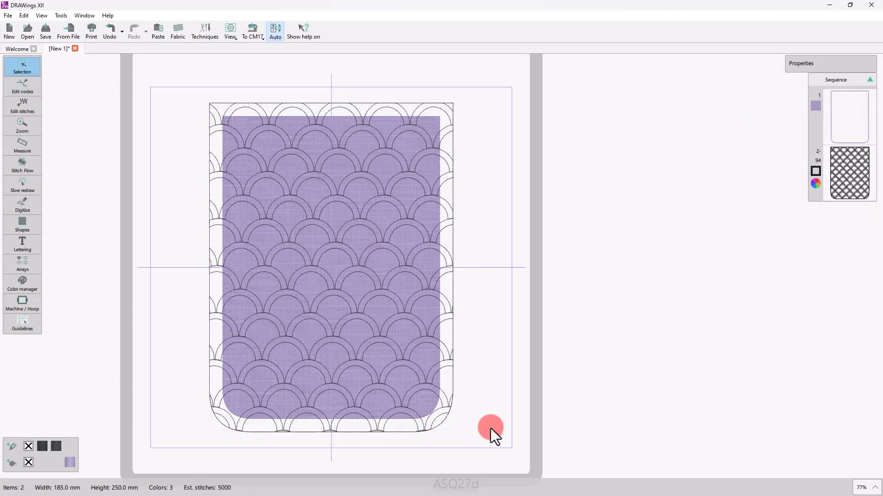
Step: Separate the selected wave array into individual objects and deselect them
{"action": "left_click", "coordinate": [451, 389]}
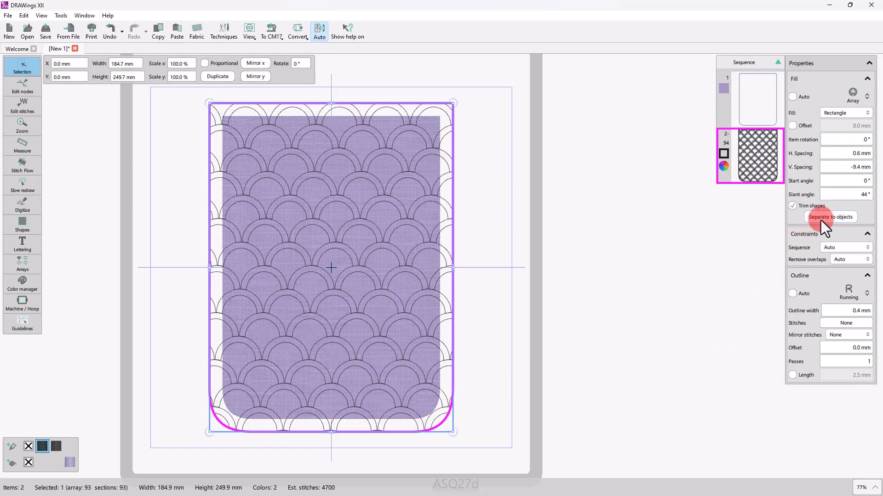
{"action": "left_click", "coordinate": [821, 217]}
{"action": "left_click", "coordinate": [792, 221]}
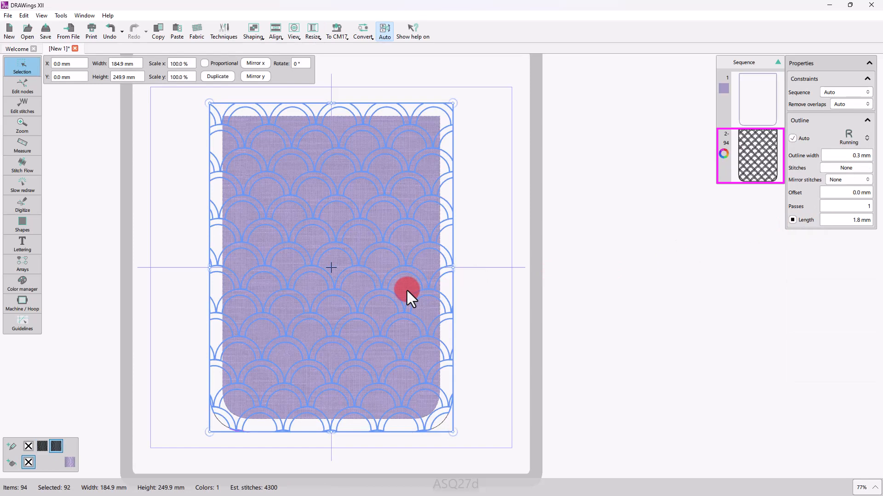
{"action": "left_click", "coordinate": [490, 362]}
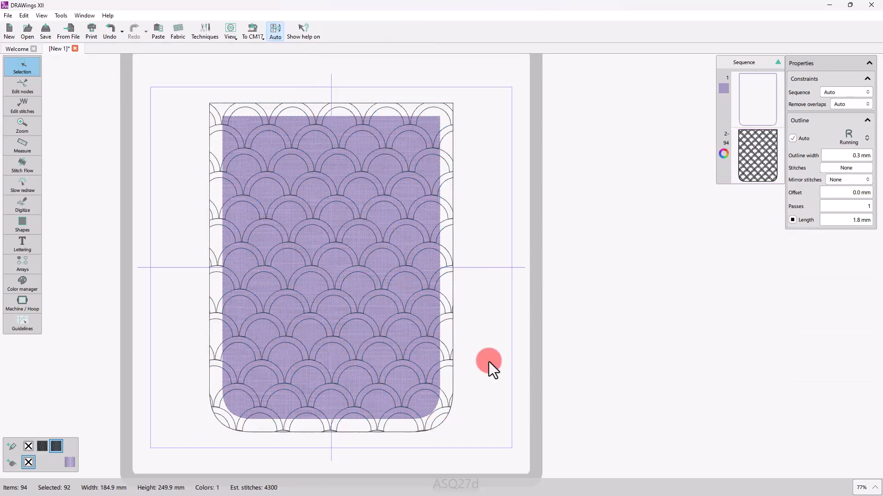
Step: Ungroup the separated wave objects and clear the selection
{"action": "left_click", "coordinate": [421, 338]}
{"action": "right_click", "coordinate": [421, 337]}
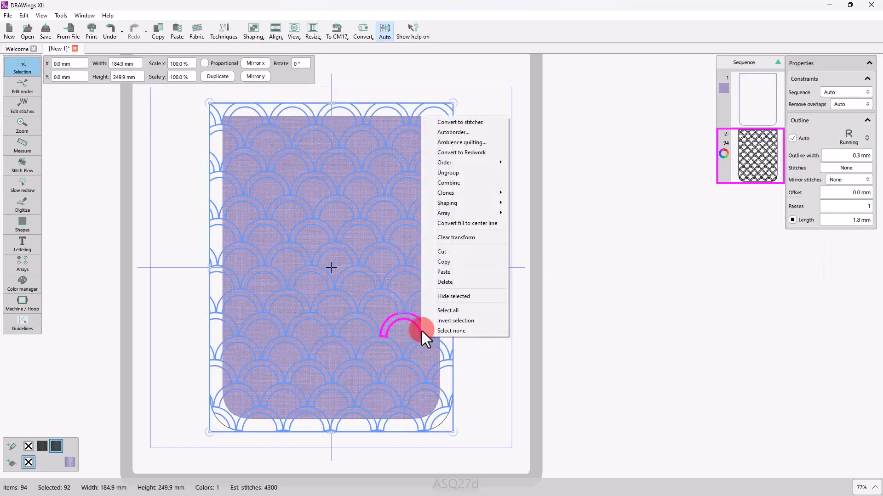
{"action": "left_click", "coordinate": [446, 173]}
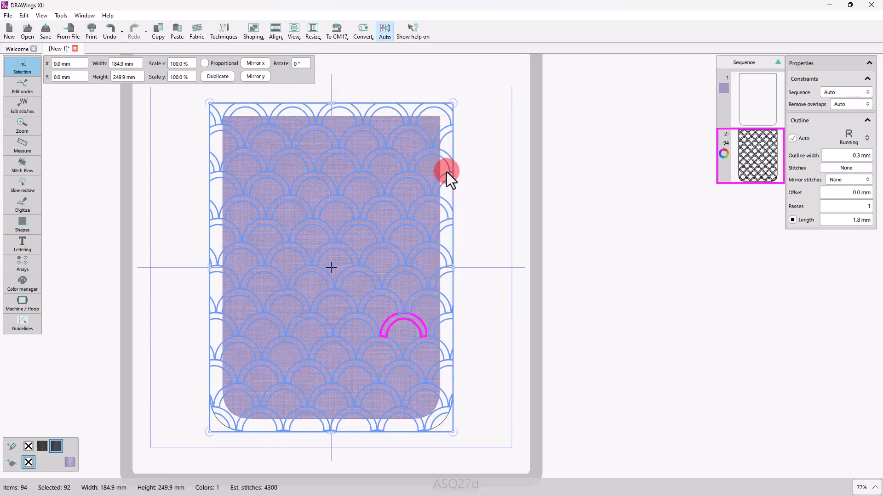
{"action": "left_click", "coordinate": [140, 331]}
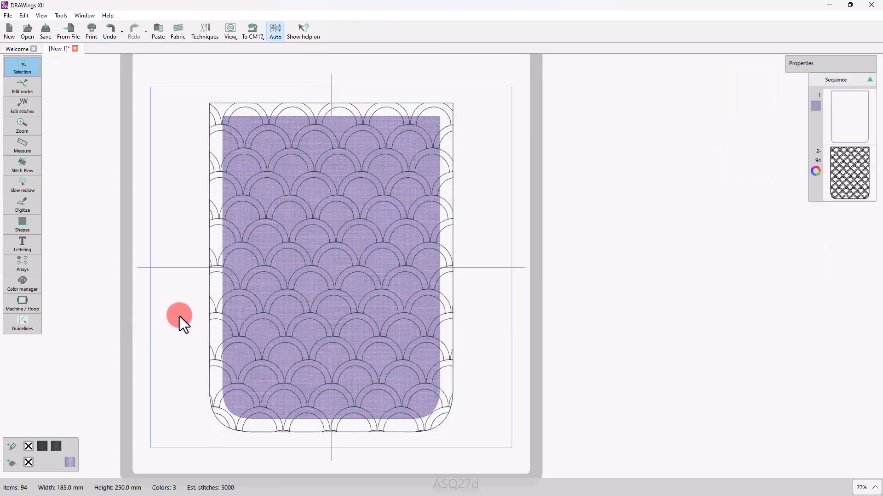
Step: Recolor the outlines of the wave objects in the lower part of the panel to thread color 6155
{"action": "left_click_drag", "start_coordinate": [187, 305], "coordinate": [508, 449]}
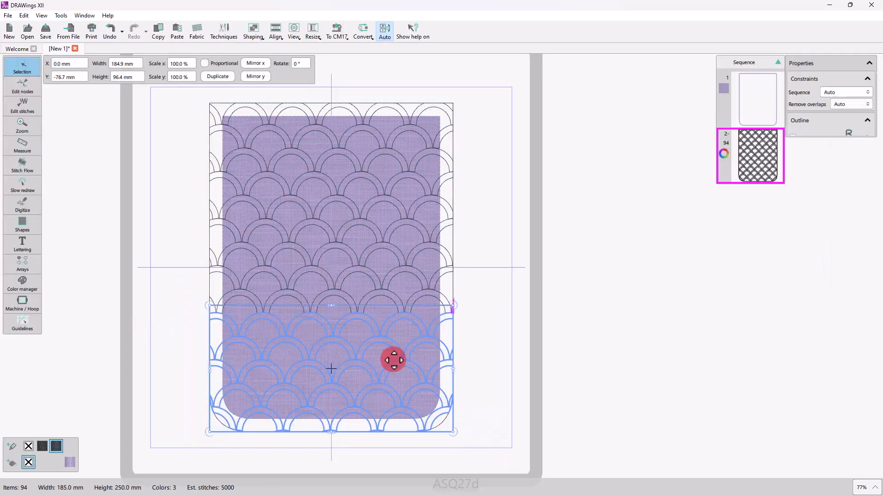
{"action": "left_click", "coordinate": [11, 460]}
{"action": "left_click", "coordinate": [163, 362]}
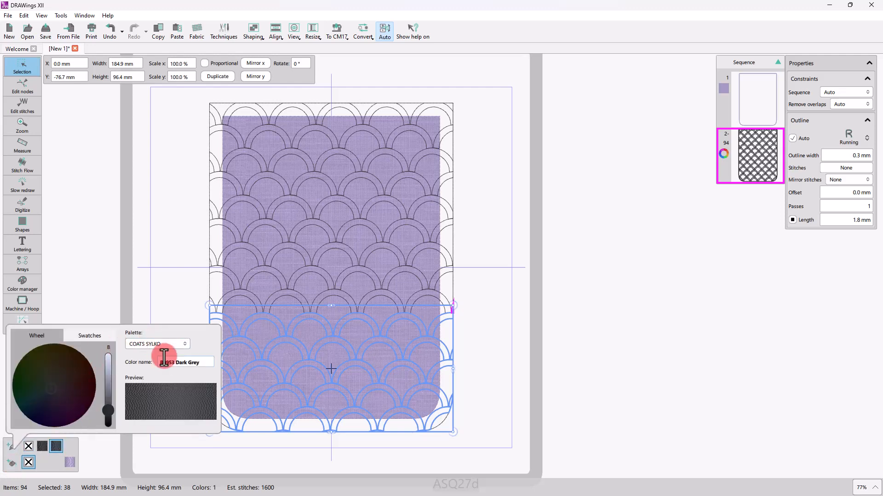
{"action": "type", "text": "6155"}
{"action": "key", "text": "Return"}
{"action": "left_click", "coordinate": [154, 290]}
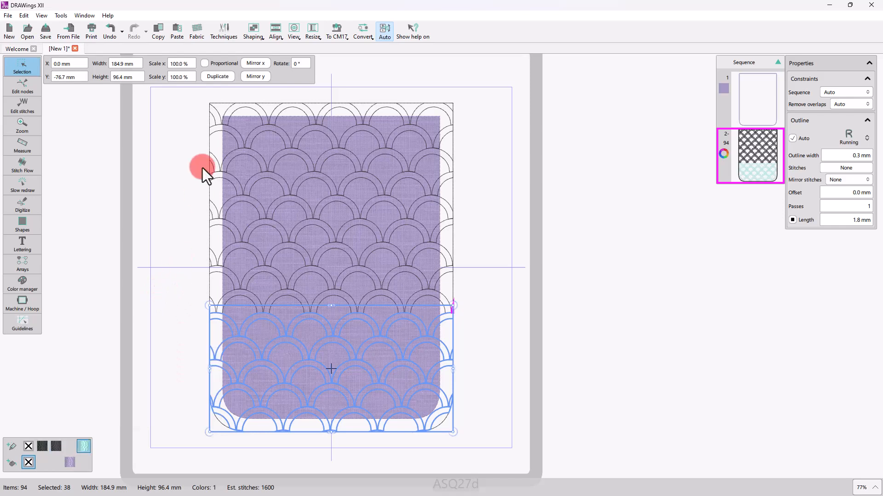
Step: Recolor the outlines of the wave objects in the middle section of the panel to thread color 6166 and deselect them
{"action": "left_click_drag", "start_coordinate": [191, 193], "coordinate": [477, 320]}
{"action": "left_click", "coordinate": [10, 446]}
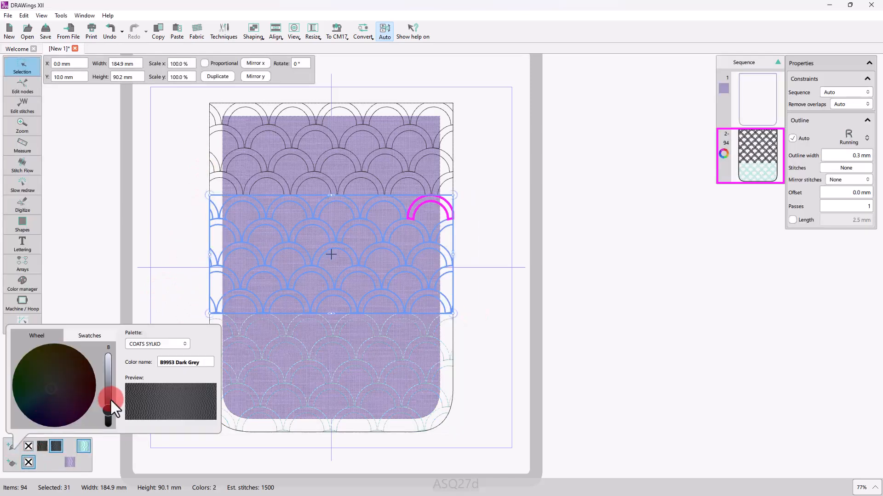
{"action": "left_click", "coordinate": [172, 362]}
{"action": "type", "text": "6166"}
{"action": "key", "text": "Return"}
{"action": "left_click", "coordinate": [192, 212]}
{"action": "left_click", "coordinate": [180, 90]}
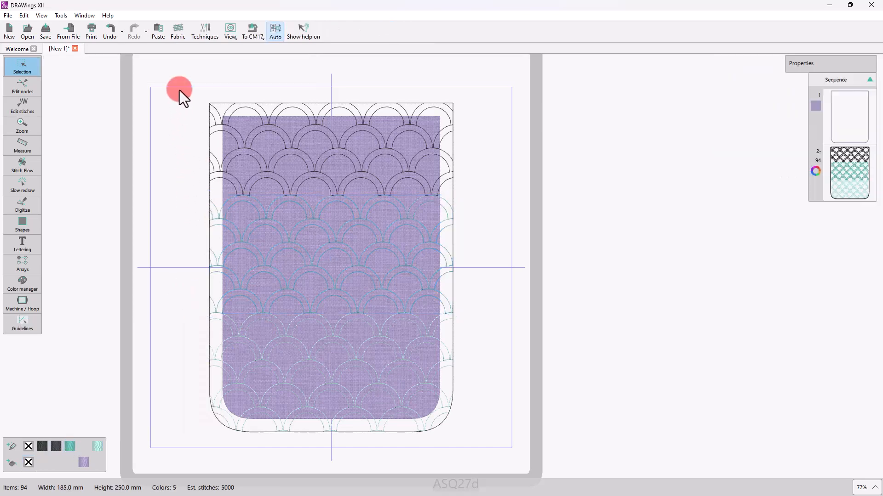
Step: Recolor the outlines of the wave objects in the panel's upper section to thread color 6628 and deselect them
{"action": "left_click_drag", "start_coordinate": [186, 86], "coordinate": [480, 203]}
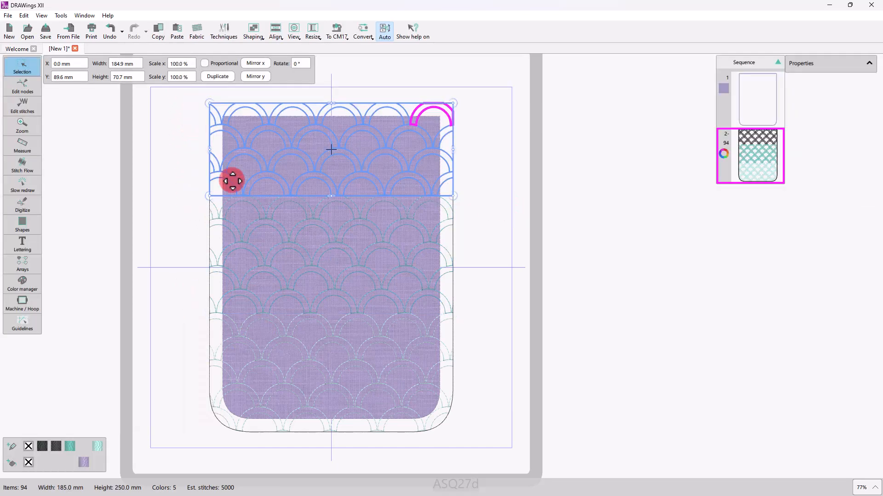
{"action": "left_click", "coordinate": [13, 452]}
{"action": "left_click_drag", "start_coordinate": [206, 363], "coordinate": [150, 369]}
{"action": "key", "text": "BackSpace"}
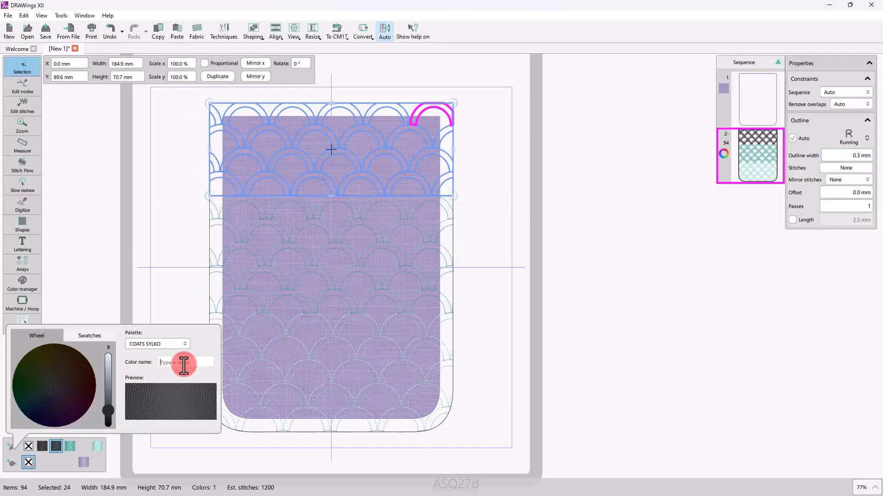
{"action": "type", "text": "6628"}
{"action": "key", "text": "Return"}
{"action": "left_click", "coordinate": [178, 291]}
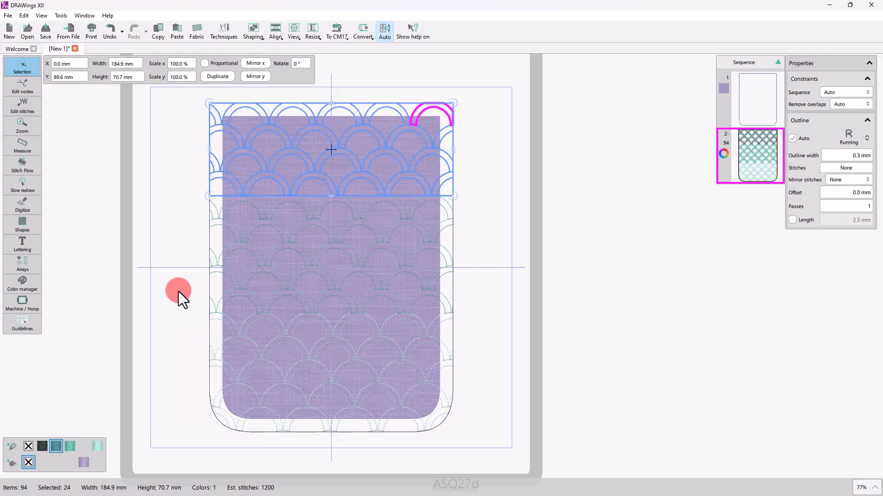
{"action": "left_click", "coordinate": [476, 303]}
Step: Give three scattered arches in the lower section a Satin fill in their light mint outline color and remove their outlines
{"action": "left_click", "coordinate": [244, 392]}
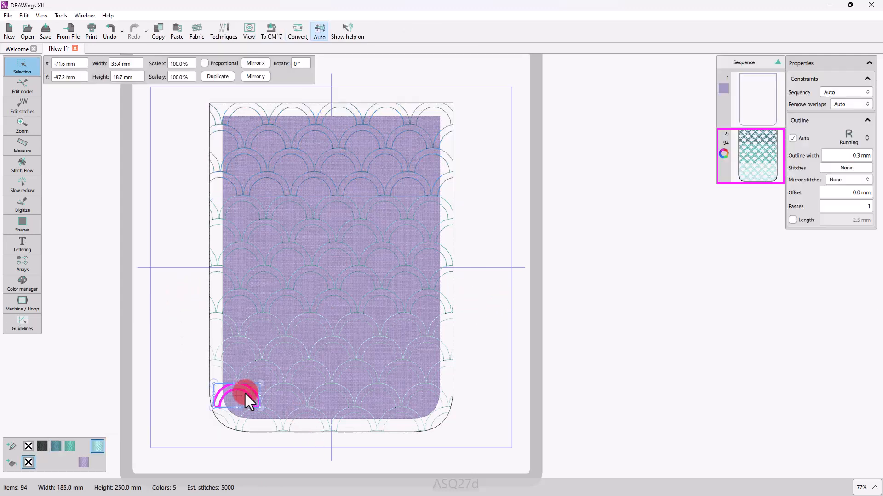
{"action": "left_click", "coordinate": [302, 355], "text": "shift"}
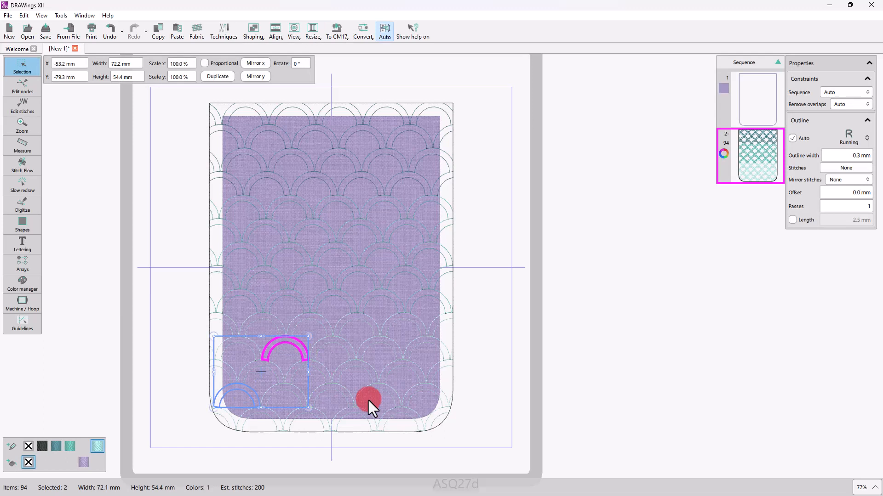
{"action": "left_click", "coordinate": [409, 404], "text": "shift"}
{"action": "left_click", "coordinate": [98, 461]}
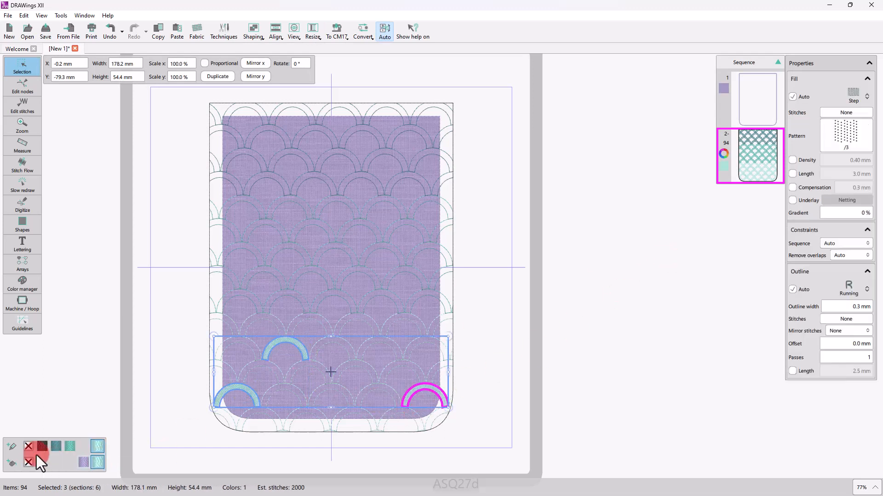
{"action": "left_click", "coordinate": [29, 446]}
{"action": "left_click", "coordinate": [854, 95]}
{"action": "left_click", "coordinate": [829, 117]}
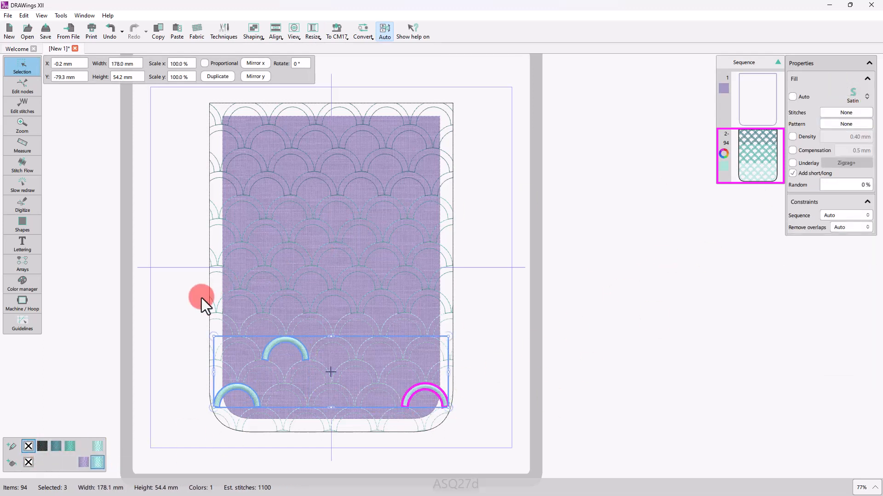
Step: Give three scattered arches in the middle section a Satin fill in their green outline color, without outlines
{"action": "left_click", "coordinate": [254, 301]}
{"action": "left_click", "coordinate": [326, 211], "text": "shift"}
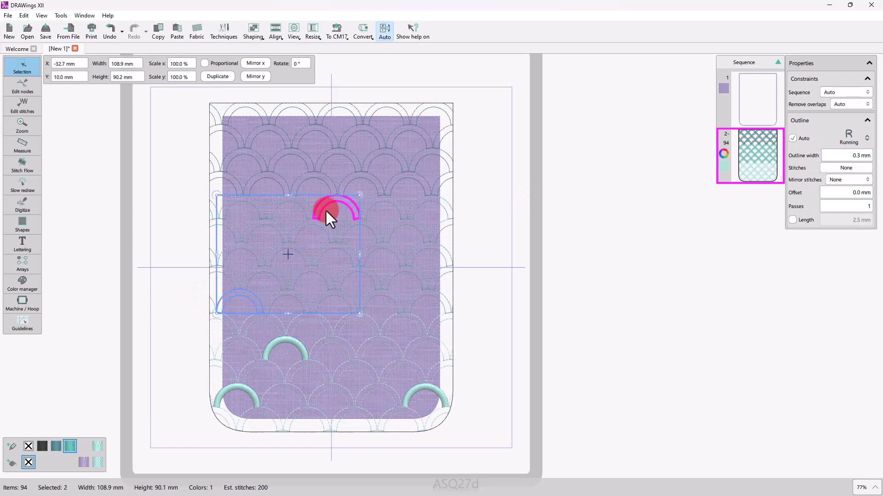
{"action": "left_click", "coordinate": [394, 273], "text": "shift"}
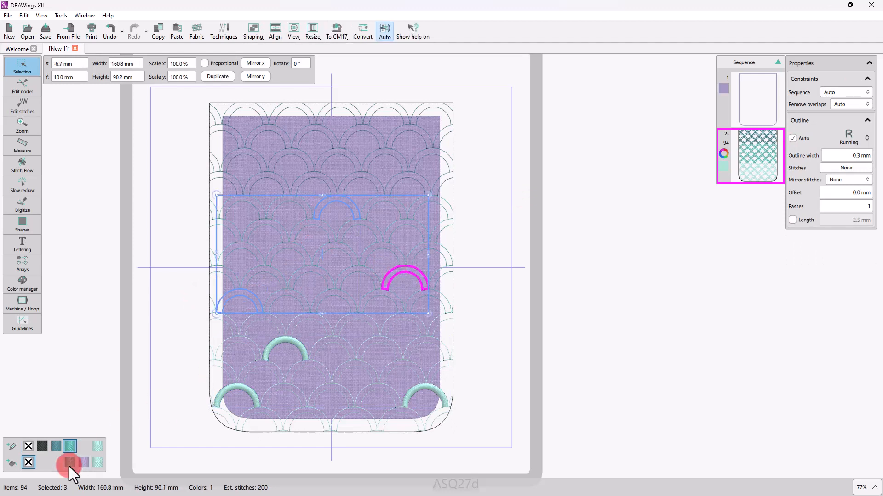
{"action": "left_click", "coordinate": [69, 462]}
{"action": "left_click", "coordinate": [849, 92]}
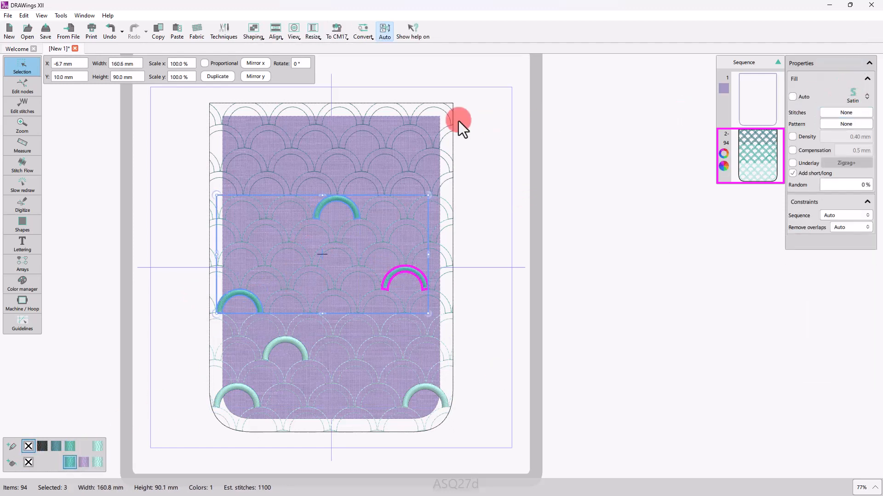
Step: Give three scattered arches in the upper section a Satin fill in their dark teal outline color, remove their outlines and deselect them
{"action": "left_click", "coordinate": [228, 162]}
{"action": "left_click", "coordinate": [349, 136], "text": "shift"}
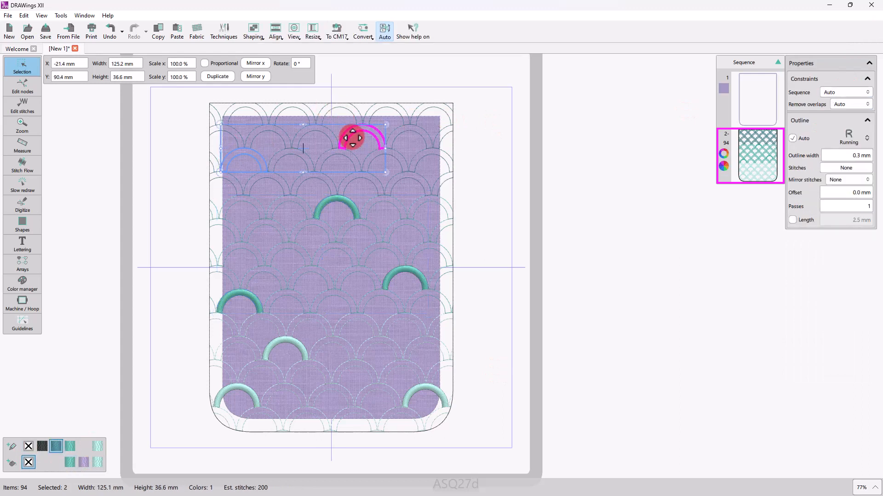
{"action": "left_click", "coordinate": [420, 192], "text": "shift"}
{"action": "left_click", "coordinate": [56, 462]}
{"action": "left_click", "coordinate": [28, 446]}
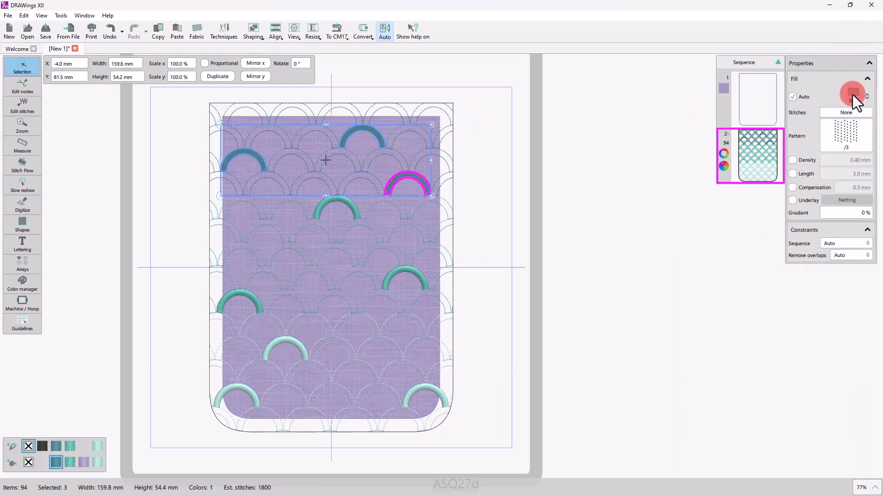
{"action": "left_click", "coordinate": [853, 95]}
{"action": "left_click", "coordinate": [821, 116]}
{"action": "left_click", "coordinate": [466, 191]}
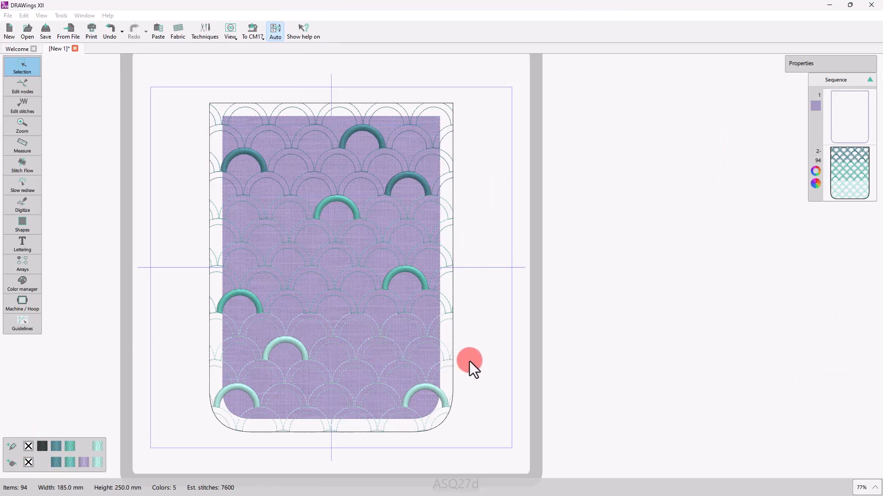
Step: Set the optimizer's optimization strategy to Top to bottom
{"action": "left_click", "coordinate": [57, 17]}
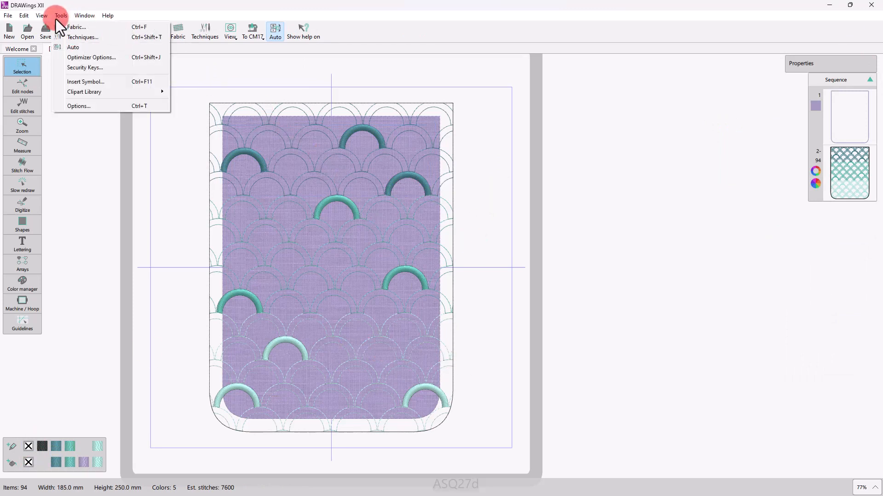
{"action": "left_click", "coordinate": [79, 59]}
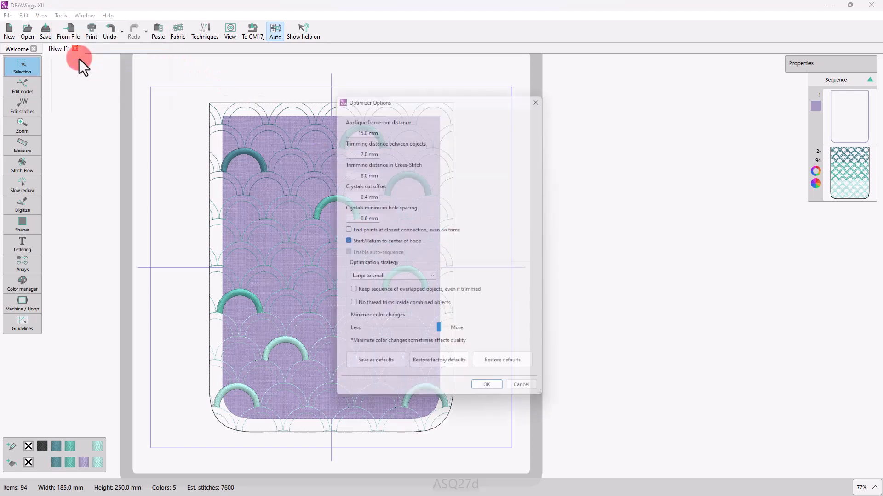
{"action": "left_click", "coordinate": [387, 280]}
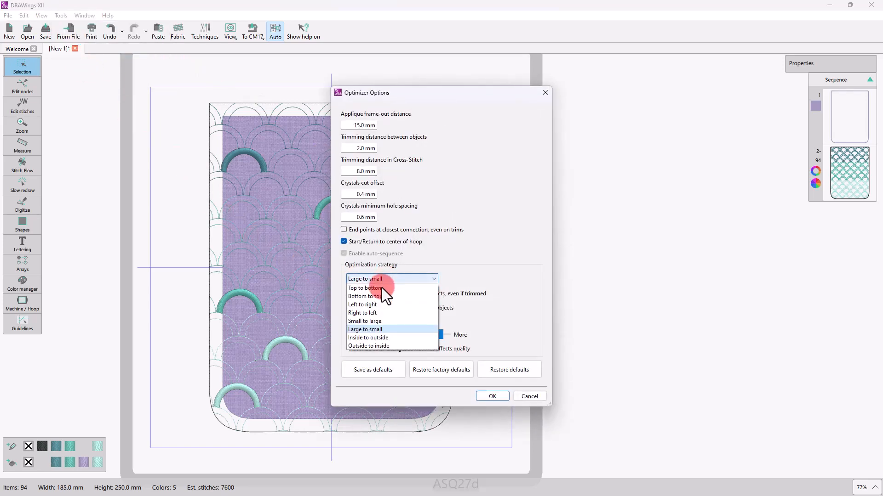
{"action": "left_click", "coordinate": [377, 290]}
{"action": "left_click", "coordinate": [490, 398]}
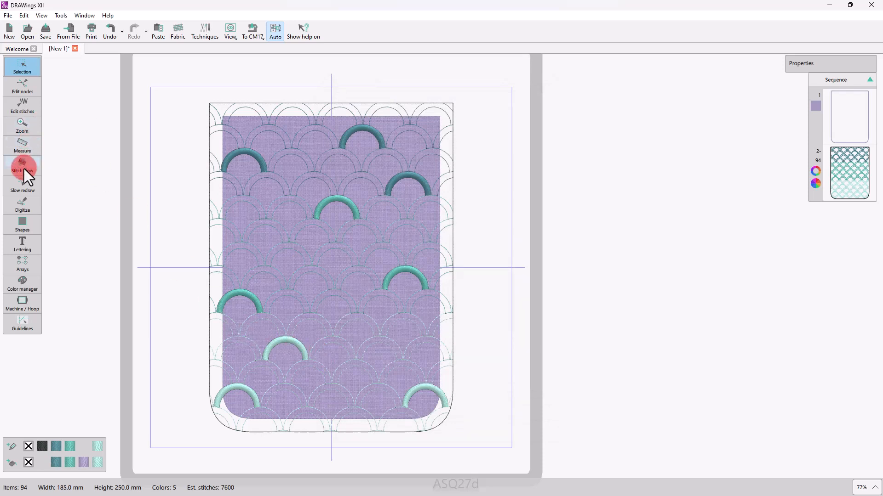
Step: Preview the full stitch-out order of the design with Slow redraw, and return to selection mode
{"action": "left_click", "coordinate": [24, 184]}
{"action": "left_click_drag", "start_coordinate": [12, 440], "coordinate": [881, 442]}
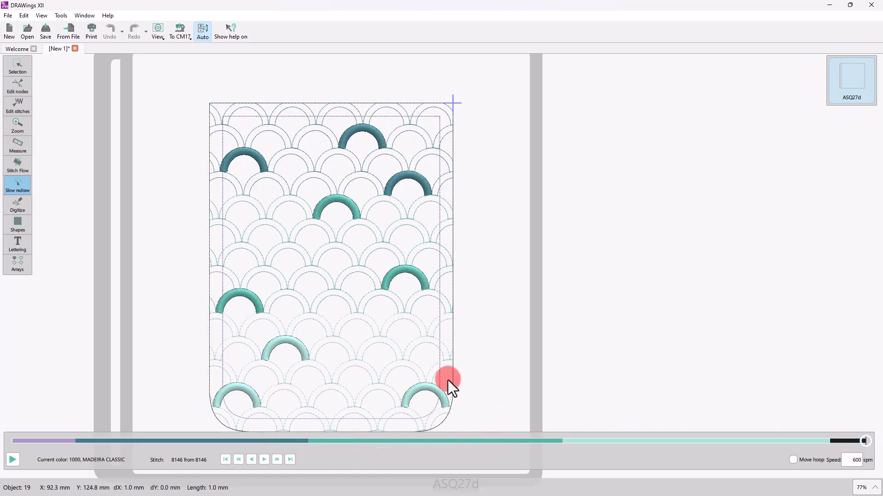
{"action": "left_click", "coordinate": [22, 65]}
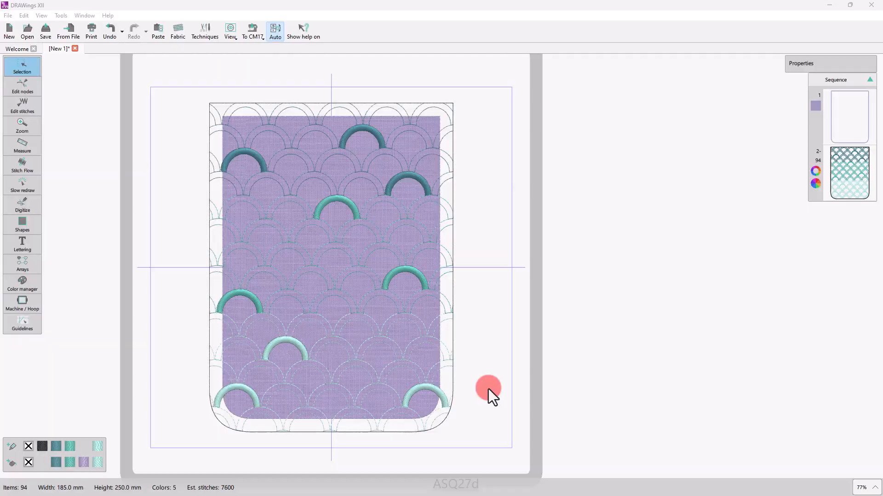
Step: Save the design as side1 in the P29 Tablet case folder
{"action": "left_click", "coordinate": [8, 17]}
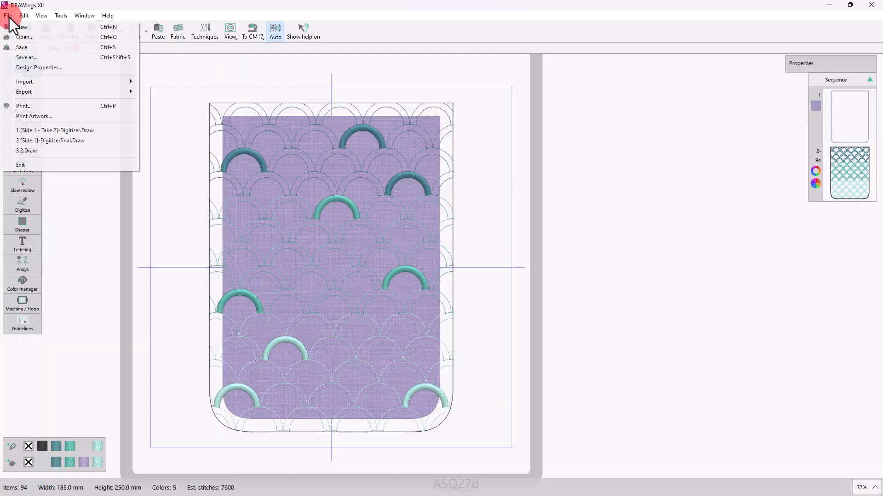
{"action": "left_click", "coordinate": [37, 52]}
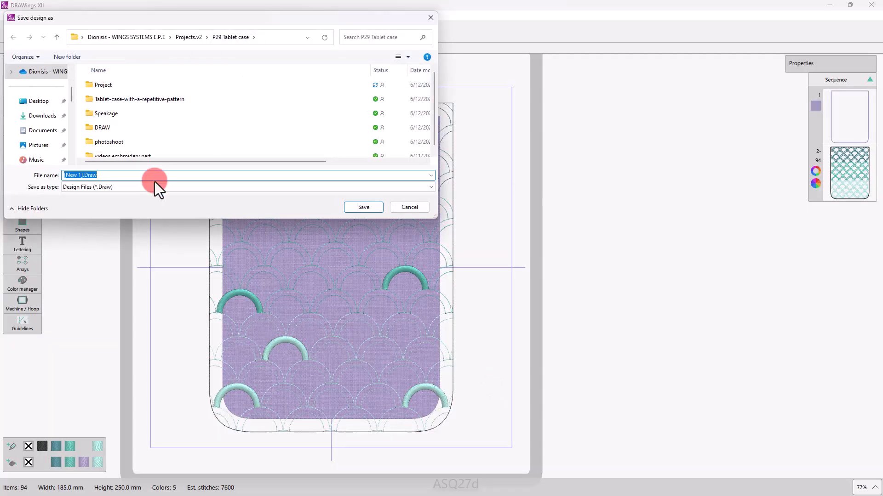
{"action": "type", "text": "side1"}
{"action": "key", "text": "Return"}
Step: Save a copy of the design under the name side2
{"action": "left_click", "coordinate": [8, 15]}
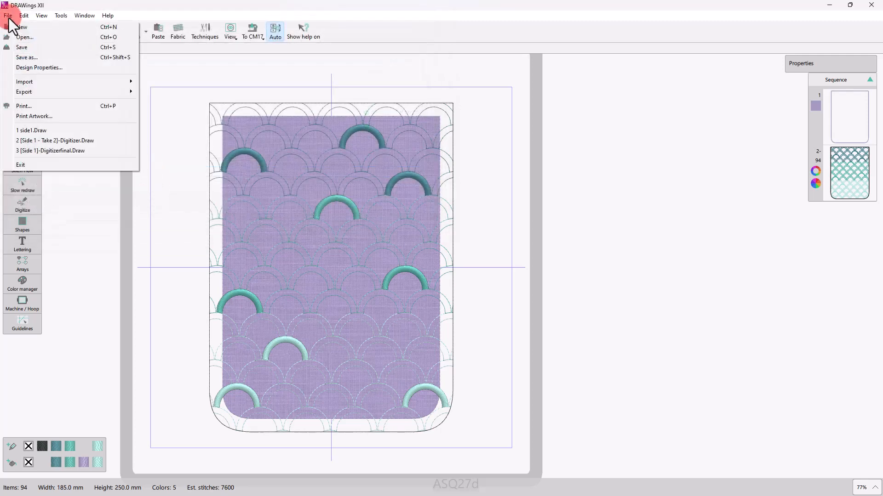
{"action": "left_click", "coordinate": [24, 58]}
{"action": "type", "text": "side"}
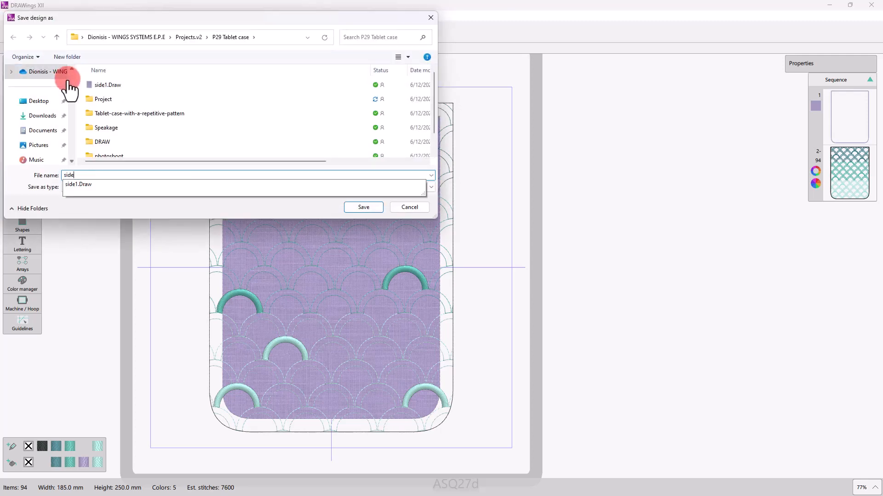
{"action": "type", "text": "2"}
{"action": "key", "text": "Return"}
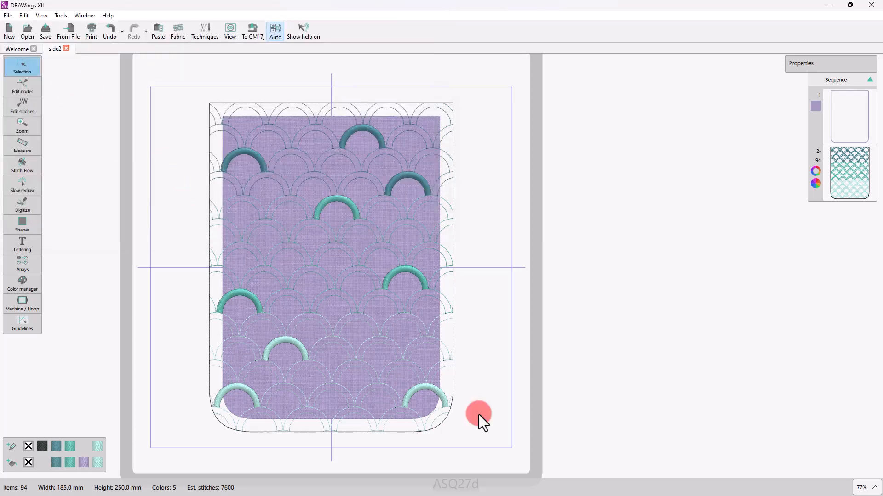
Step: Draw a circle outside the hoop, near its upper left corner, and set its width and height to 65 mm
{"action": "left_click", "coordinate": [23, 225]}
{"action": "left_click", "coordinate": [67, 198]}
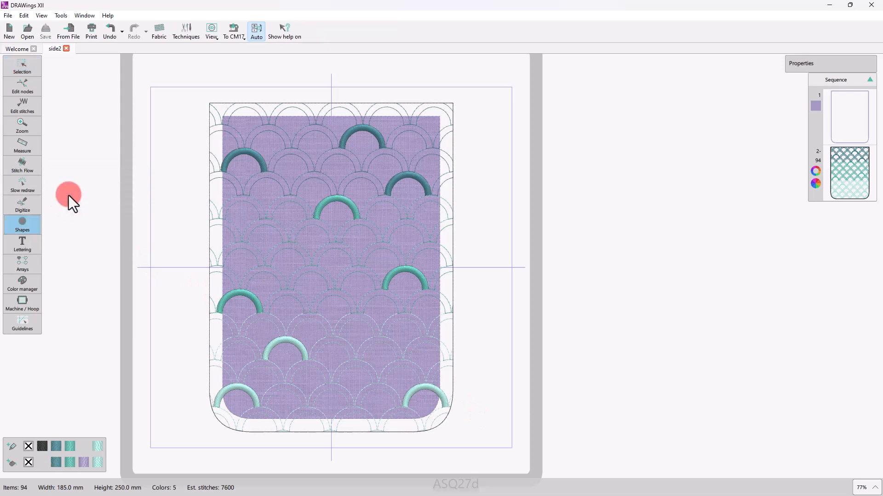
{"action": "left_click_drag", "start_coordinate": [74, 104], "coordinate": [117, 139]}
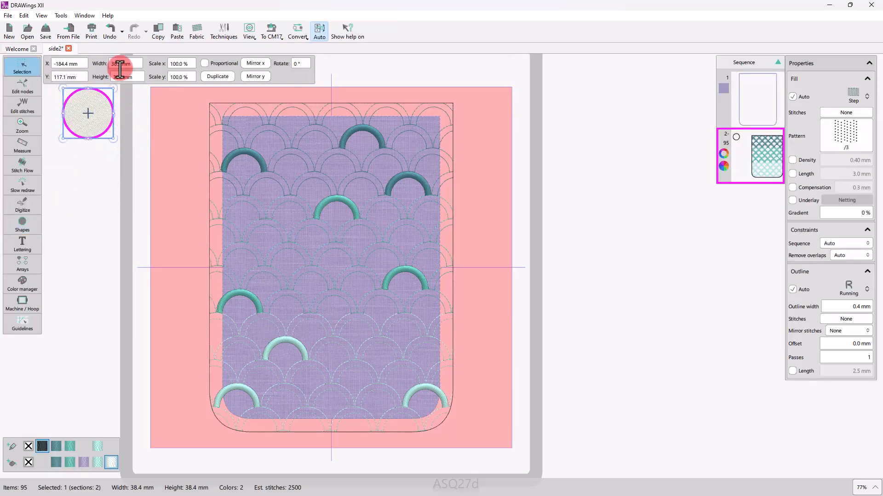
{"action": "double_click", "coordinate": [122, 65]}
{"action": "type", "text": "65"}
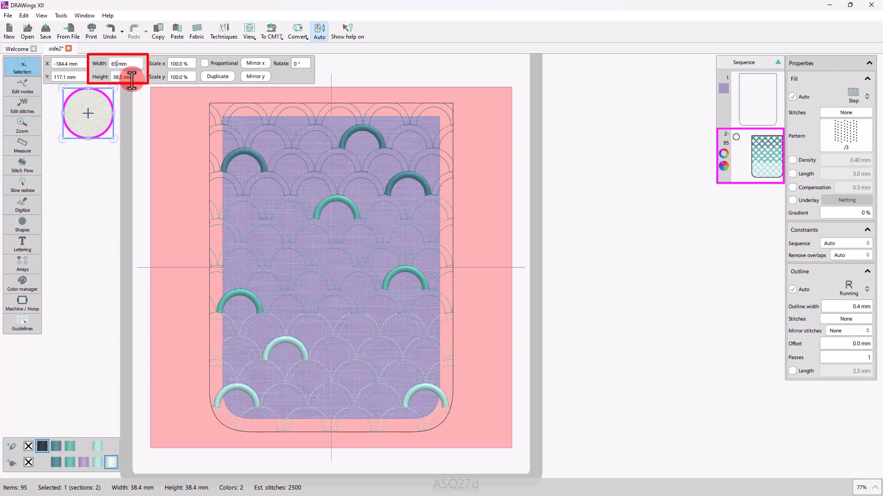
{"action": "key", "text": "Tab"}
{"action": "type", "text": "65"}
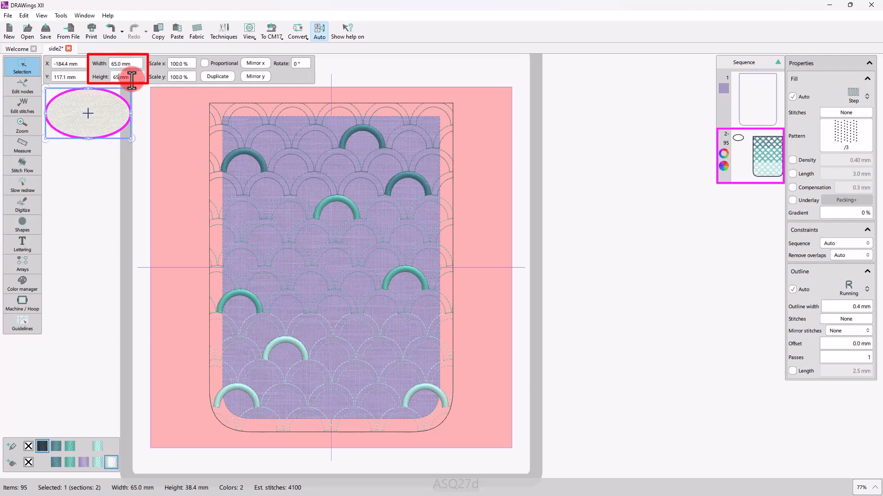
{"action": "key", "text": "Return"}
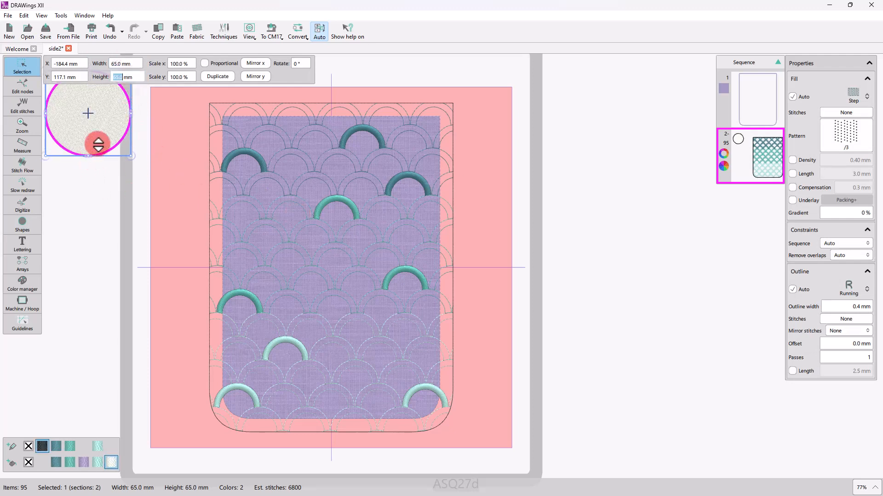
Step: Move all the panel objects, leaving out the circle, off the hoop to the empty area on its right
{"action": "left_click_drag", "start_coordinate": [192, 93], "coordinate": [457, 437]}
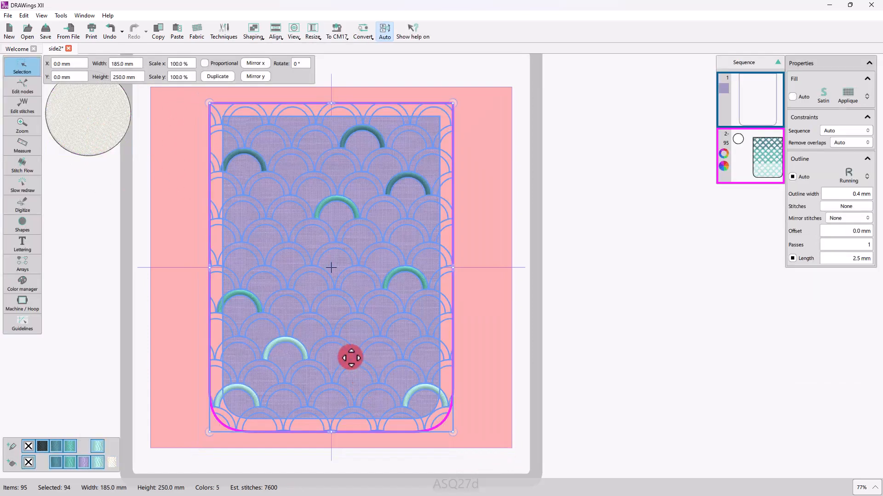
{"action": "left_click_drag", "start_coordinate": [351, 359], "coordinate": [730, 352]}
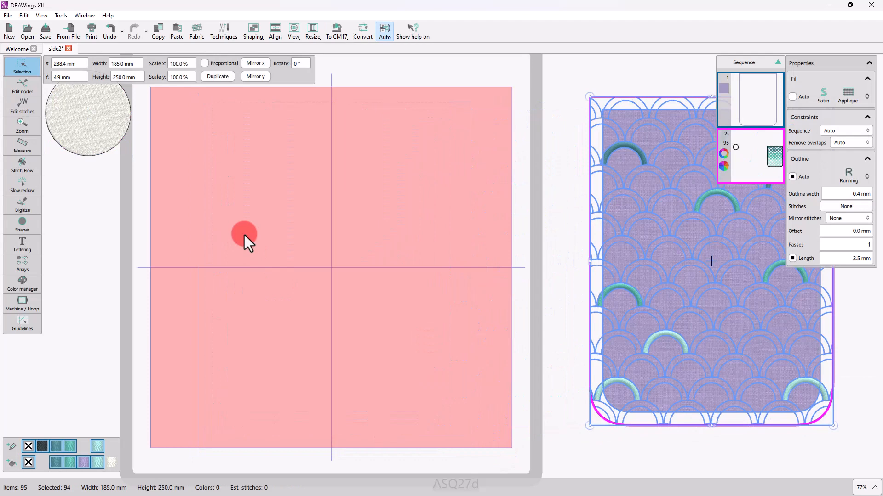
Step: Center the circle horizontally on the hoop by setting its X position to 0 mm
{"action": "left_click", "coordinate": [85, 134]}
{"action": "double_click", "coordinate": [63, 63]}
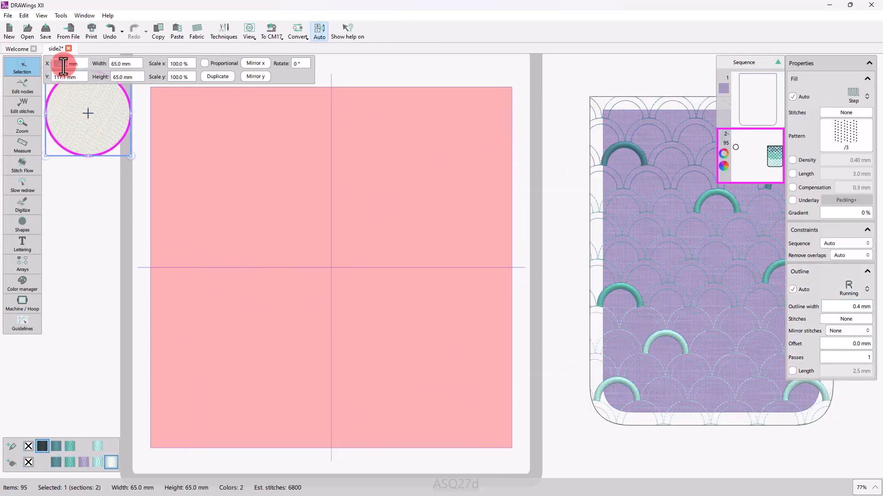
{"action": "type", "text": "0"}
{"action": "key", "text": "Return"}
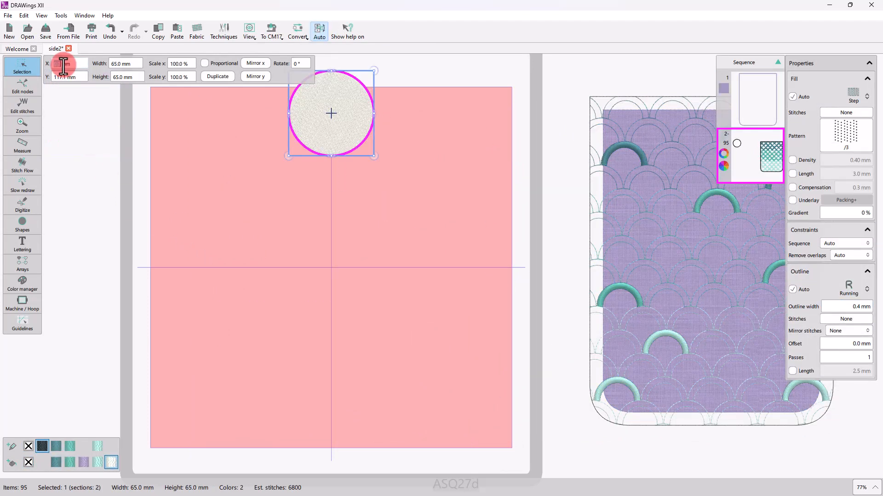
Step: Set the circle's Y position to 11 mm
{"action": "double_click", "coordinate": [62, 76]}
{"action": "type", "text": "0"}
{"action": "key", "text": "Return"}
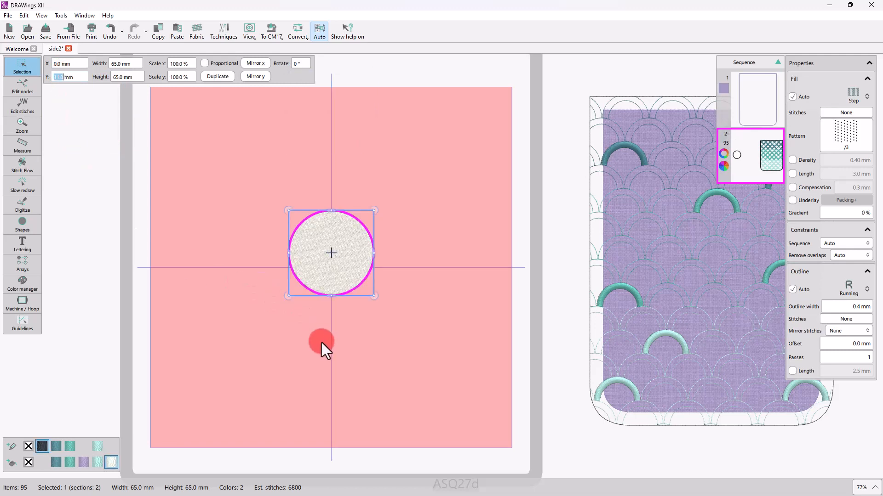
{"action": "left_click", "coordinate": [322, 343]}
{"action": "left_click", "coordinate": [338, 279]}
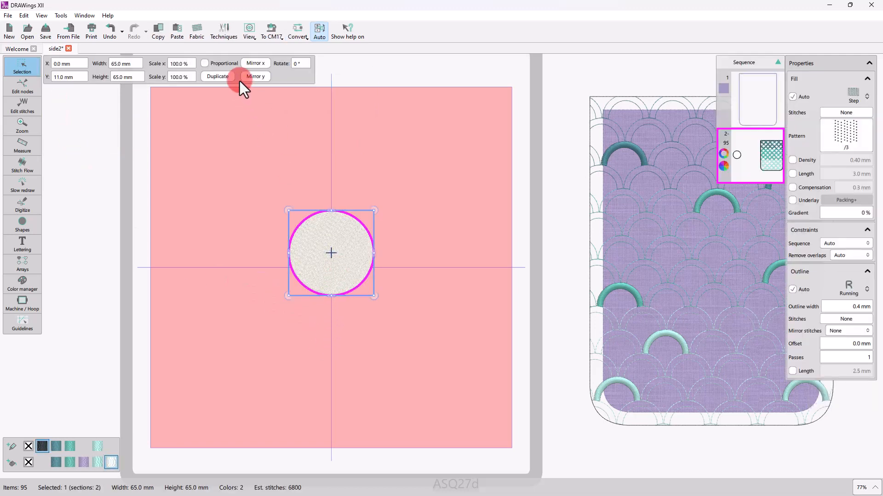
Step: Duplicate the circle and set the copy's X position to 30 mm
{"action": "left_click", "coordinate": [224, 79]}
{"action": "left_click", "coordinate": [315, 279]}
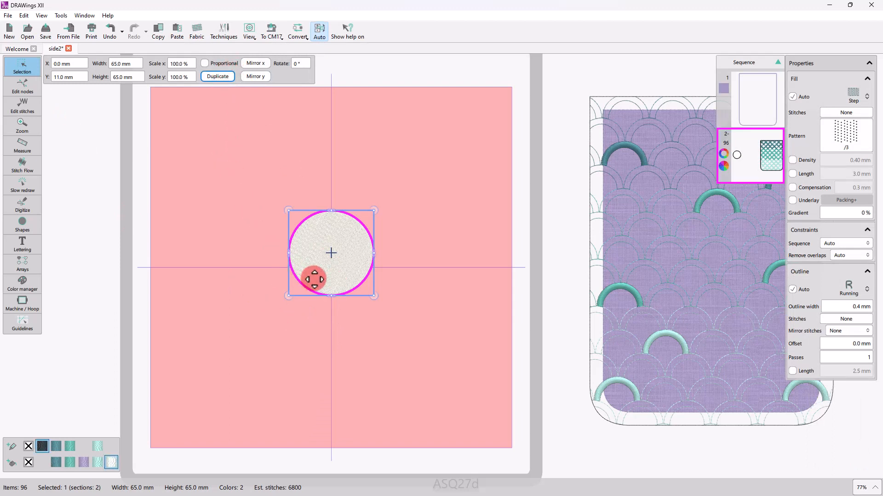
{"action": "double_click", "coordinate": [56, 63]}
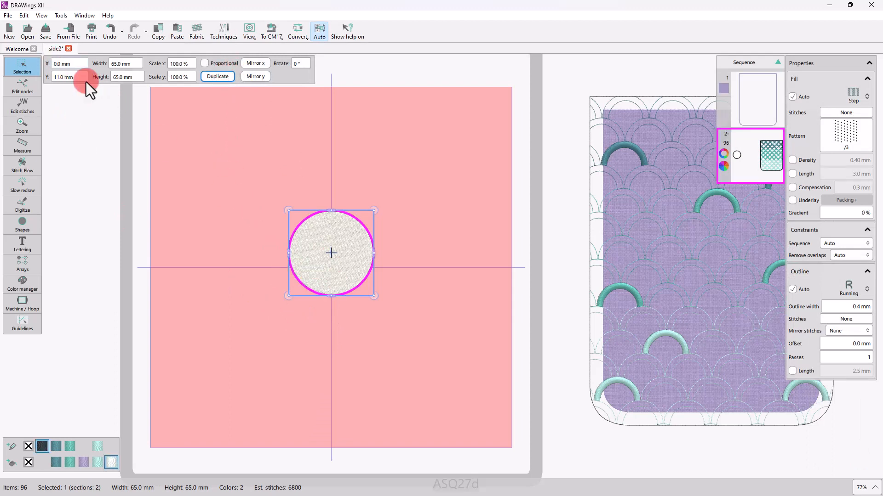
{"action": "type", "text": "30"}
{"action": "key", "text": "Return"}
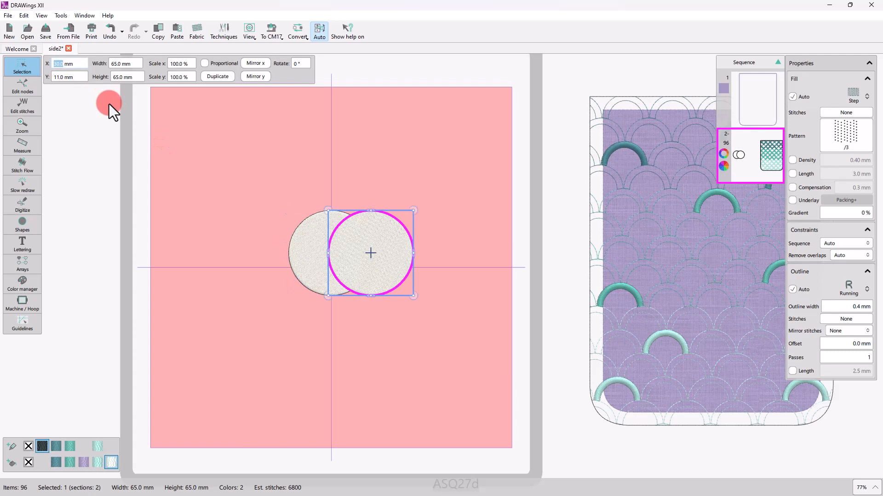
Step: Duplicate the centered circle again and set this copy's X position to -30 mm
{"action": "left_click", "coordinate": [318, 277]}
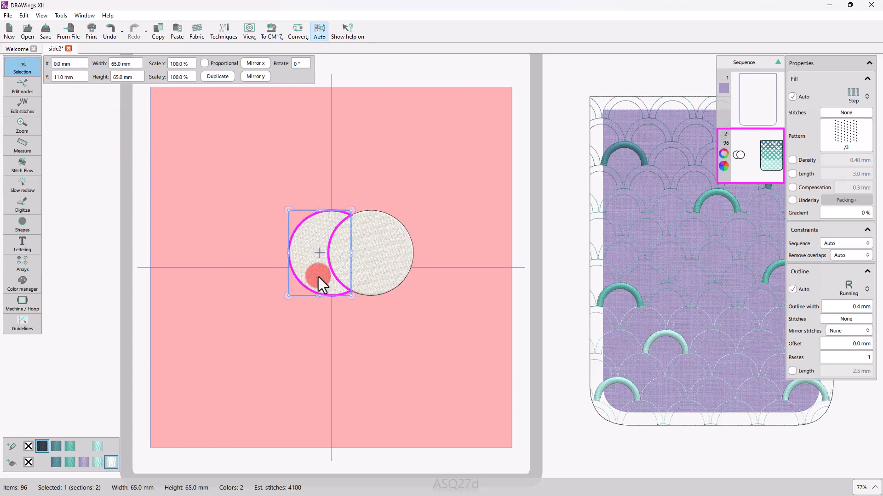
{"action": "left_click", "coordinate": [214, 78]}
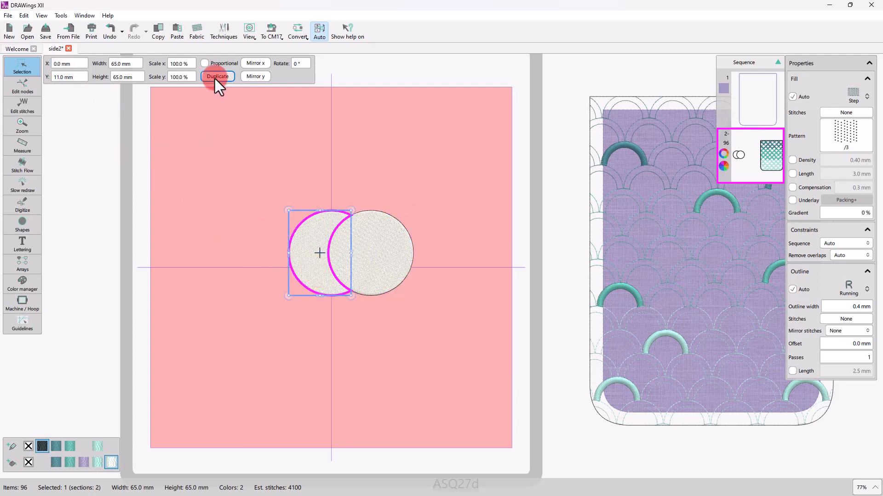
{"action": "double_click", "coordinate": [67, 63]}
{"action": "type", "text": "-30"}
{"action": "key", "text": "Return"}
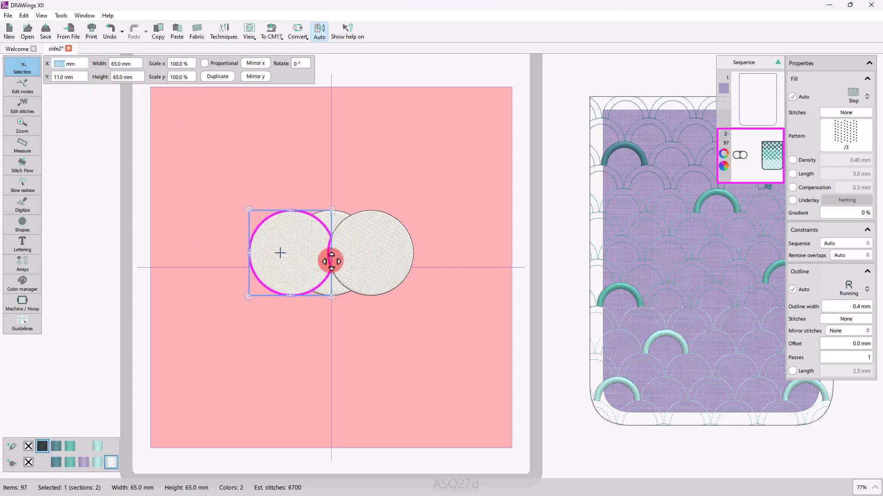
Step: Move the two side circles together down to a Y position of -11 mm
{"action": "left_click", "coordinate": [388, 265]}
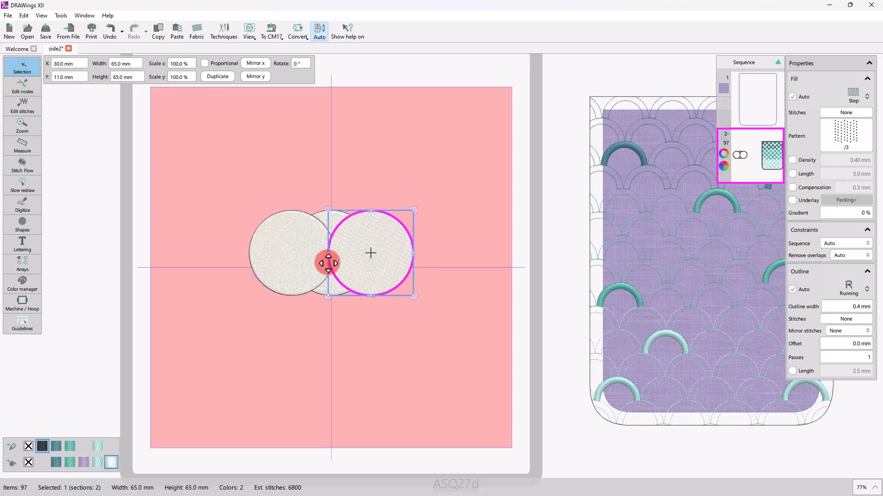
{"action": "left_click", "coordinate": [286, 262], "text": "shift"}
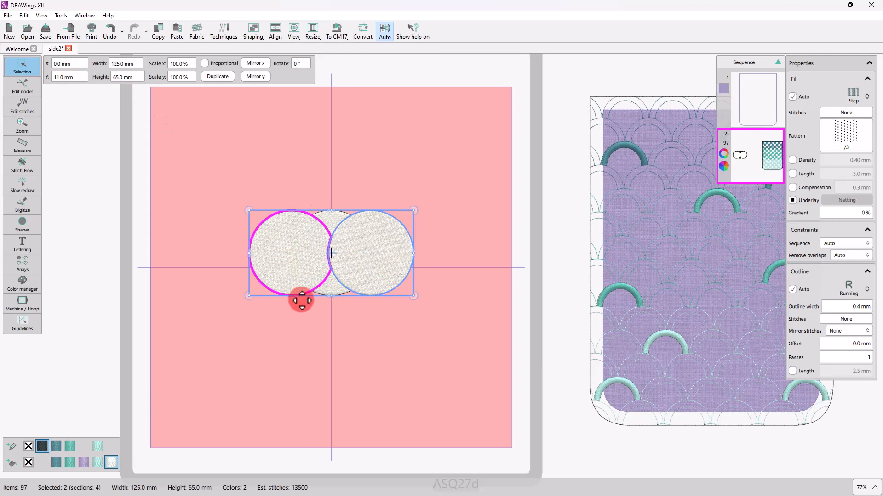
{"action": "double_click", "coordinate": [60, 76]}
{"action": "type", "text": "-11"}
{"action": "key", "text": "Return"}
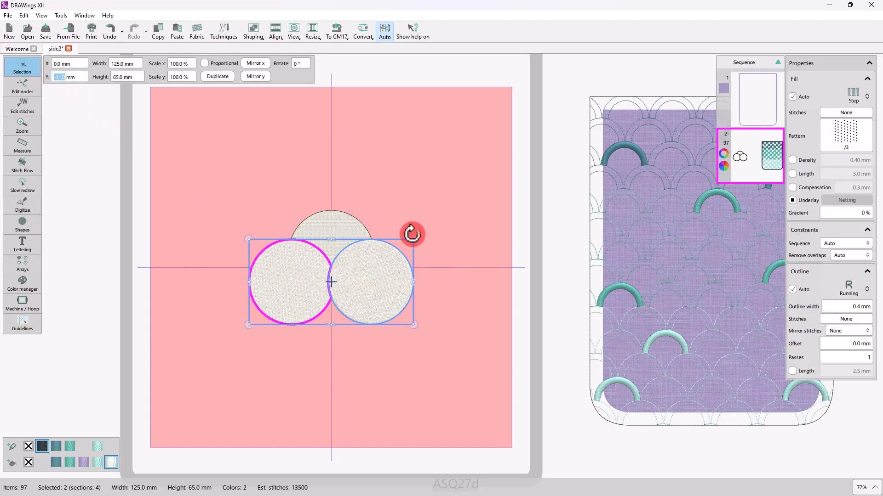
Step: Add an Autoborder to the inside of the upper circle with 5 mm distance, 5 repeats and the Running type
{"action": "scroll", "coordinate": [335, 282], "scroll_direction": "up", "scroll_amount": 2}
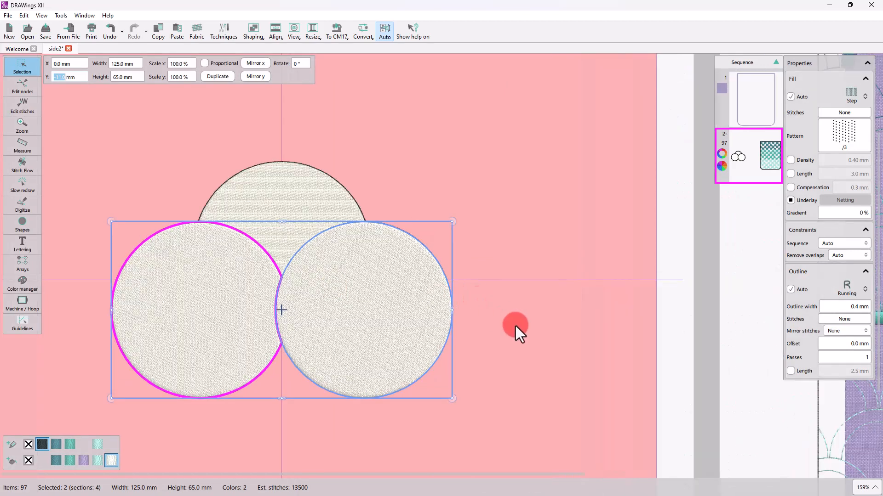
{"action": "left_click", "coordinate": [515, 327]}
{"action": "right_click", "coordinate": [290, 183]}
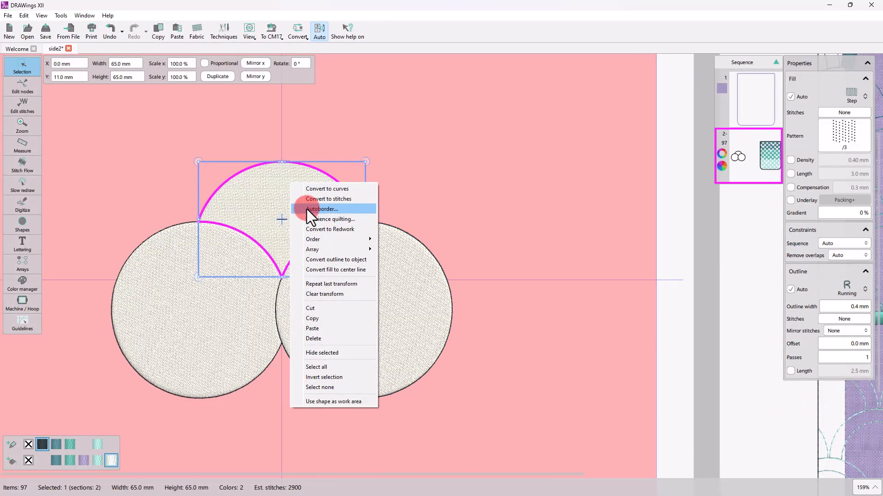
{"action": "left_click", "coordinate": [307, 209]}
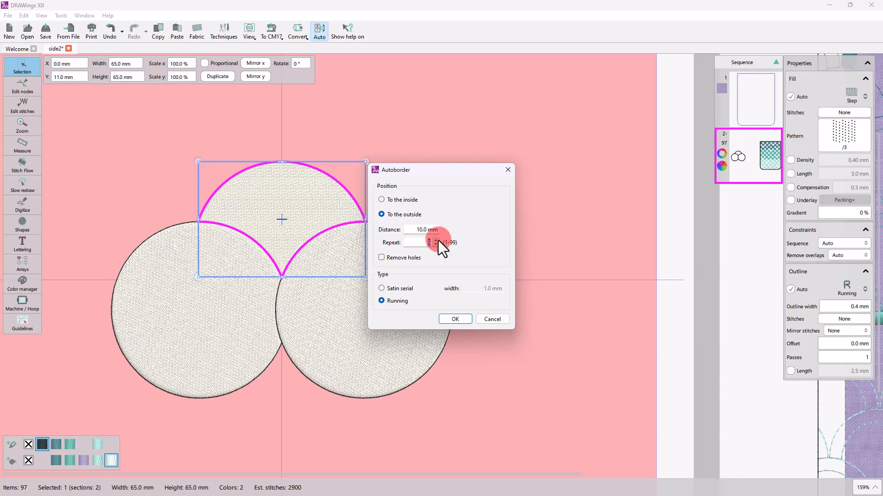
{"action": "left_click_drag", "start_coordinate": [416, 229], "coordinate": [425, 230]}
{"action": "key", "text": "BackSpace"}
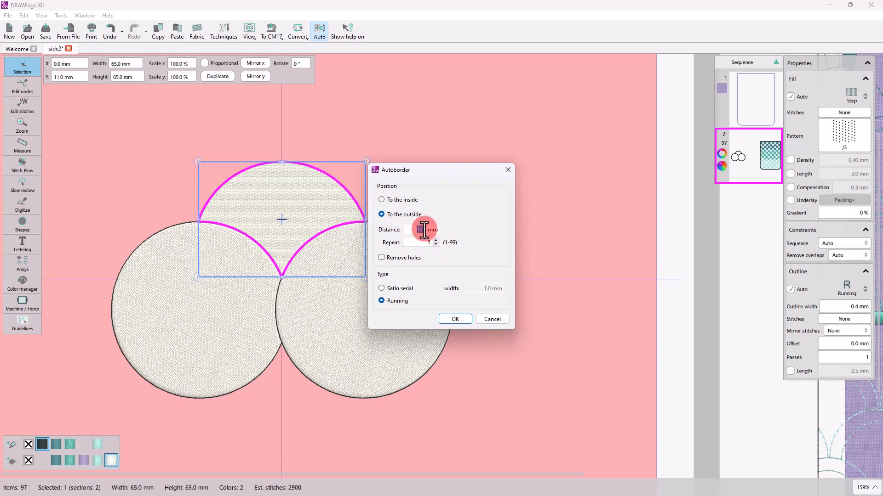
{"action": "left_click", "coordinate": [408, 200]}
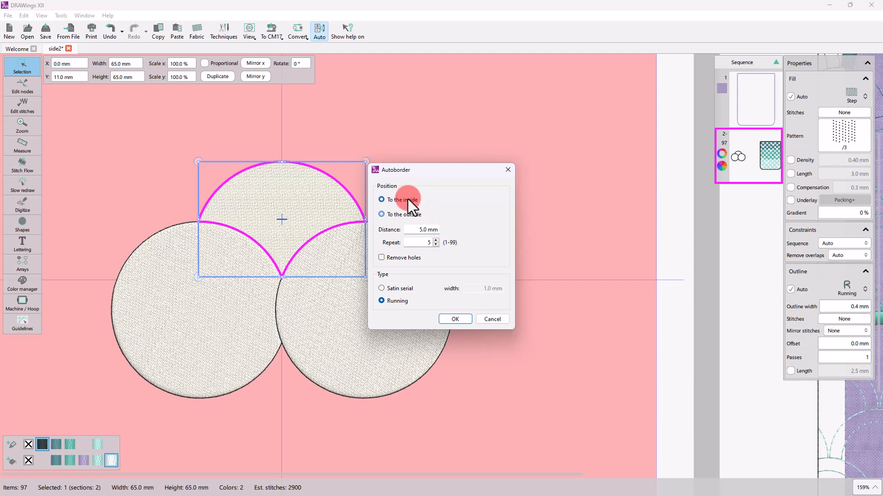
{"action": "left_click", "coordinate": [456, 319]}
{"action": "left_click", "coordinate": [481, 364]}
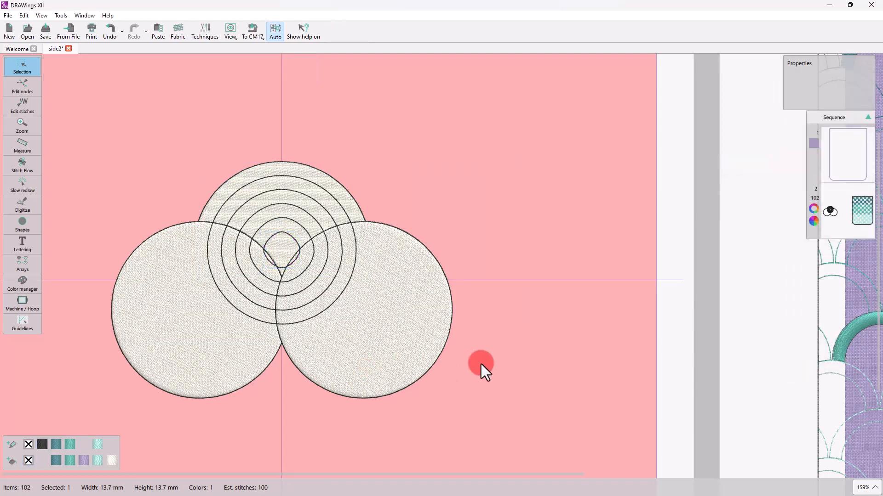
Step: Bring the two lower circles to the front of the stacking order, above the concentric borders
{"action": "left_click", "coordinate": [435, 351]}
{"action": "left_click", "coordinate": [212, 345], "text": "ctrl"}
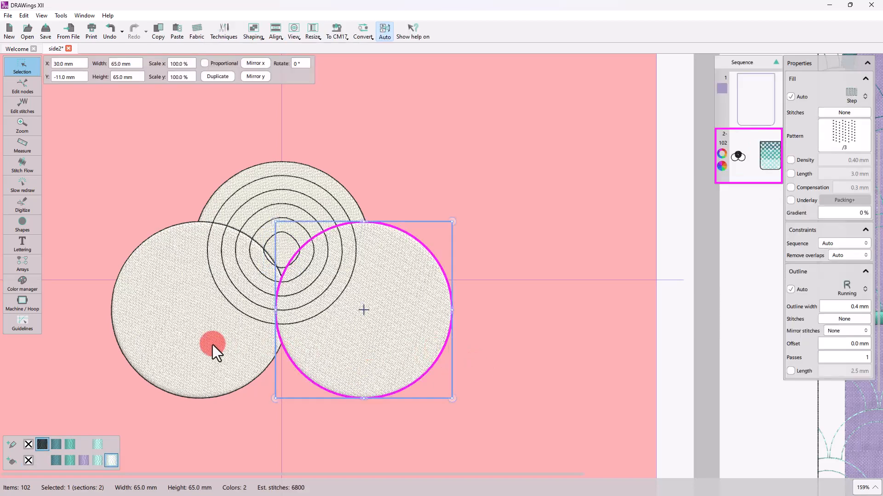
{"action": "right_click", "coordinate": [212, 345]}
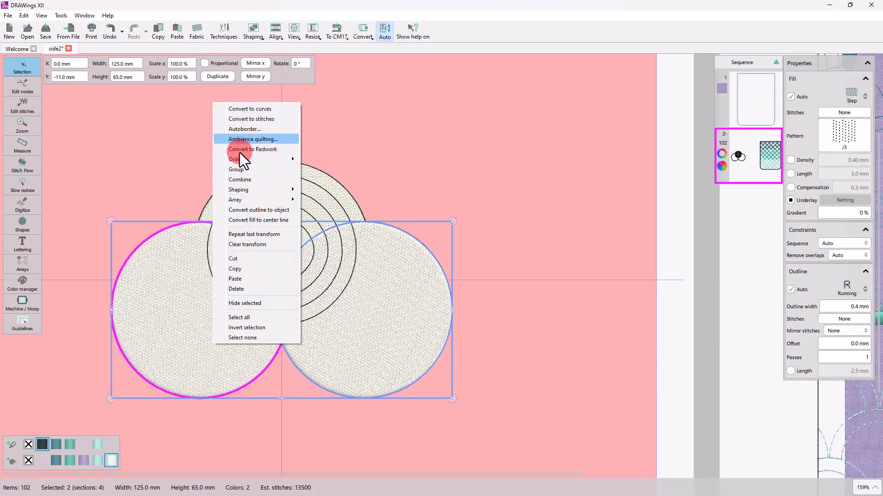
{"action": "mouse_move", "coordinate": [241, 160]}
{"action": "left_click", "coordinate": [338, 180]}
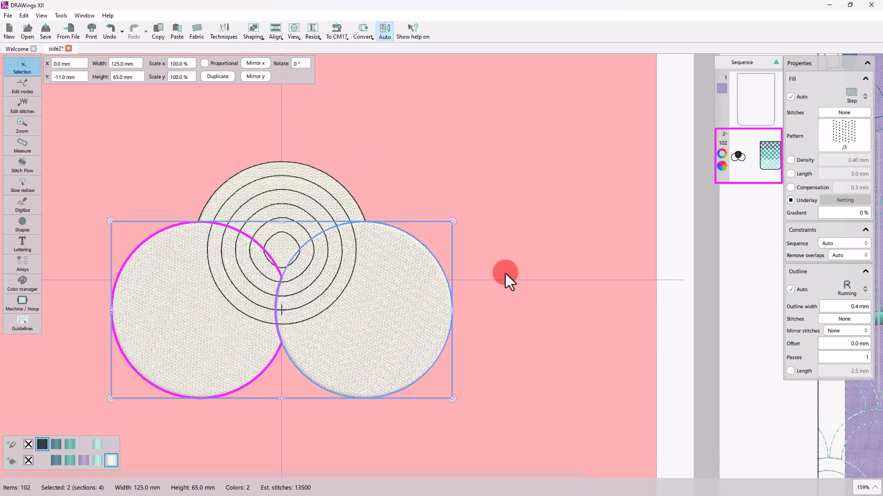
{"action": "left_click", "coordinate": [607, 390]}
Step: Trim the overlaps between the three circles and the concentric borders
{"action": "scroll", "coordinate": [280, 244], "scroll_direction": "down", "scroll_amount": 3}
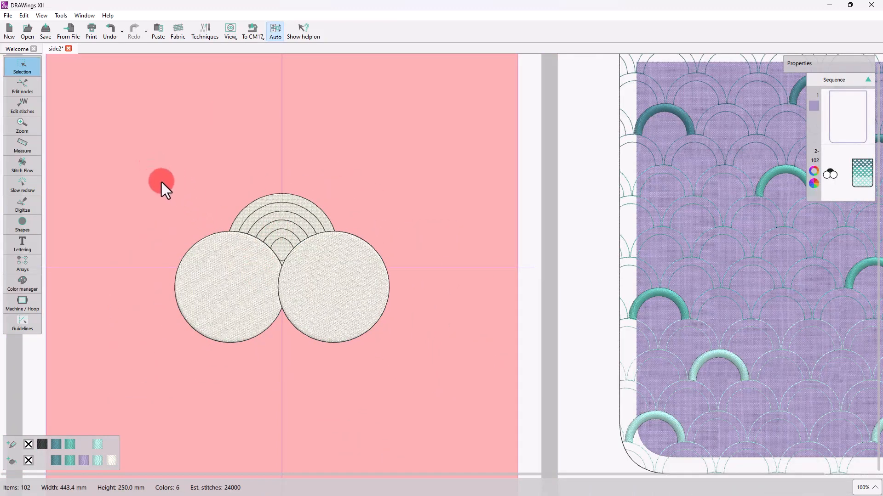
{"action": "left_click_drag", "start_coordinate": [161, 182], "coordinate": [417, 382]}
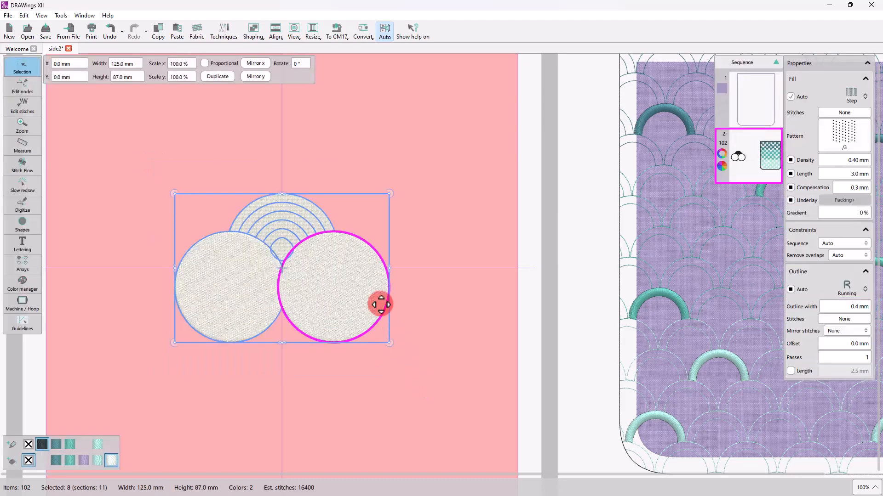
{"action": "left_click", "coordinate": [252, 36]}
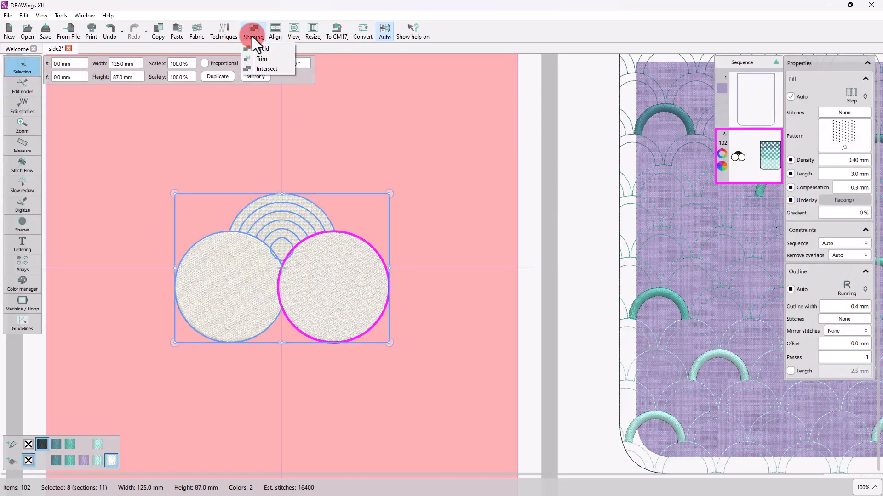
{"action": "left_click", "coordinate": [255, 60]}
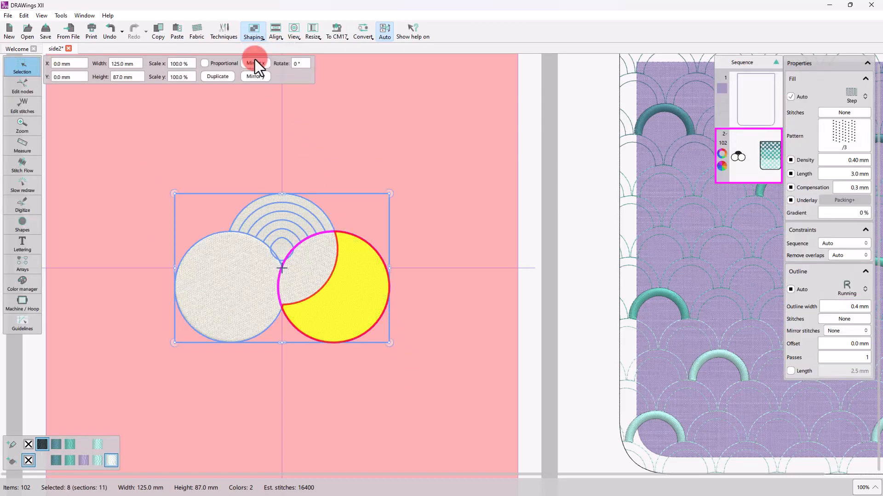
{"action": "left_click", "coordinate": [446, 313]}
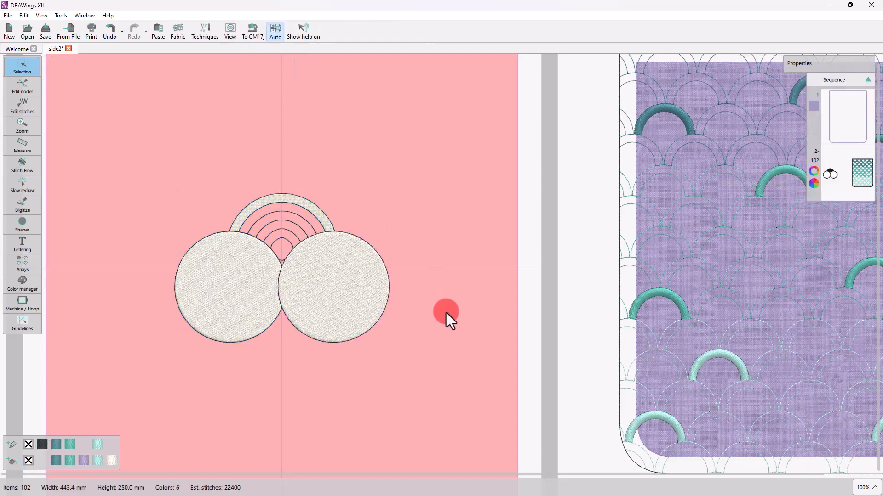
Step: Delete the two lower circles, leaving only the fan shape
{"action": "left_click", "coordinate": [341, 311]}
{"action": "left_click", "coordinate": [207, 307], "text": "shift"}
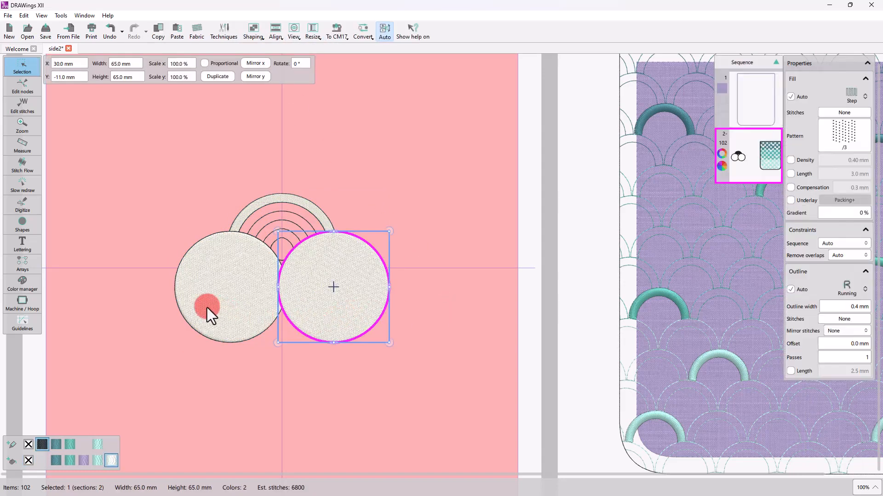
{"action": "key", "text": "Delete"}
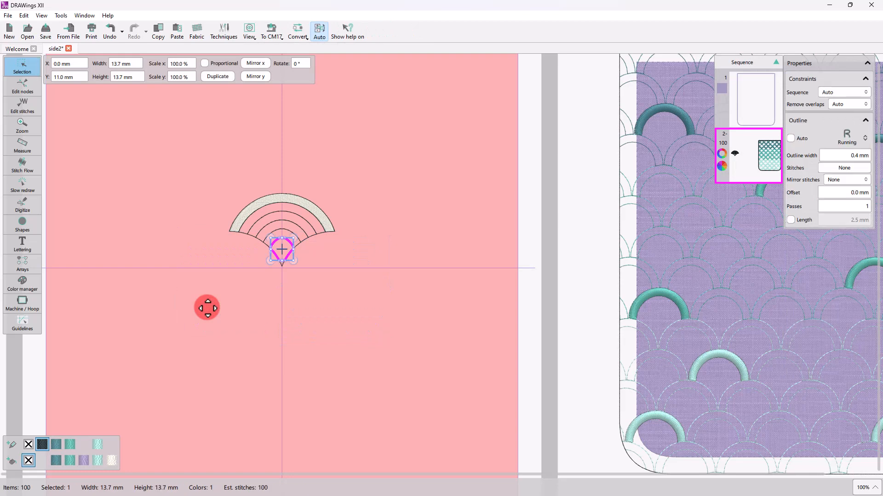
Step: Break apart the fan band that includes the small triangle at the fan's lower tip
{"action": "scroll", "coordinate": [266, 234], "scroll_direction": "up", "scroll_amount": 1}
{"action": "scroll", "coordinate": [266, 232], "scroll_direction": "up", "scroll_amount": 5}
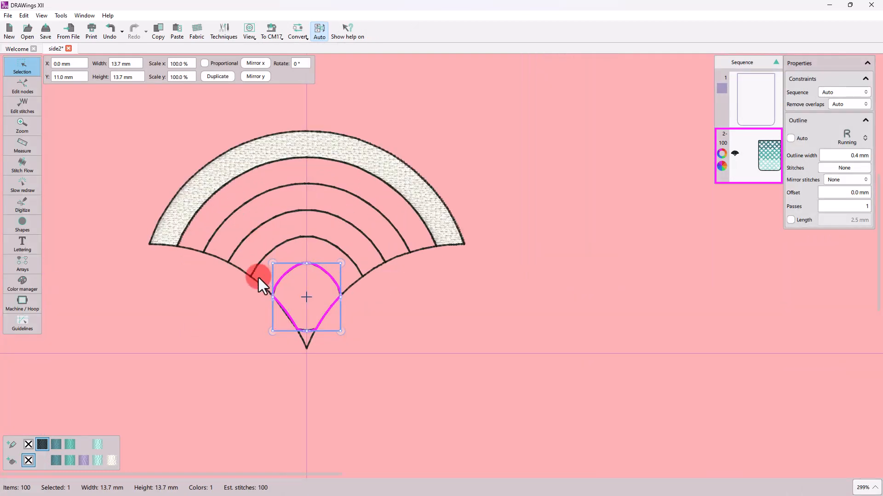
{"action": "left_click", "coordinate": [383, 398]}
{"action": "left_click", "coordinate": [308, 346]}
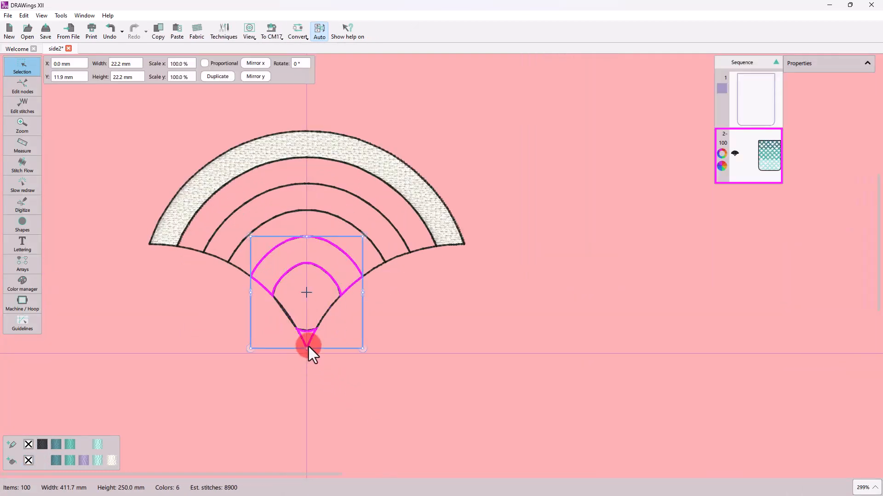
{"action": "right_click", "coordinate": [308, 347]}
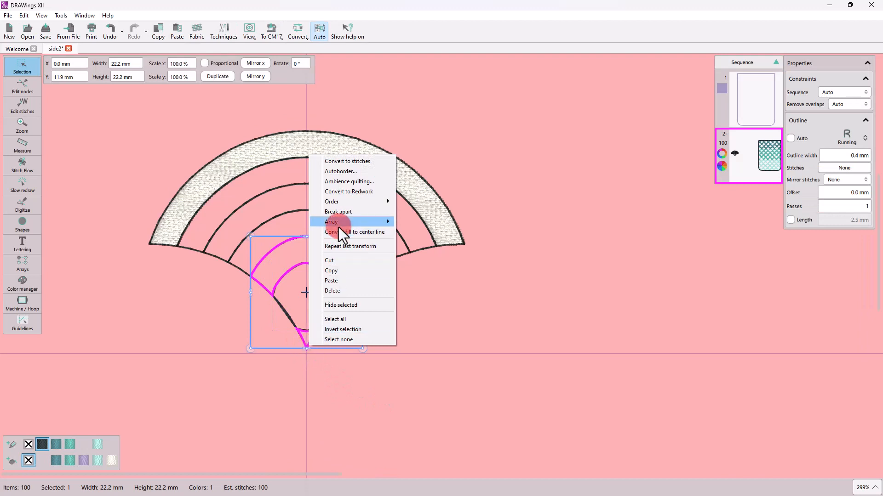
{"action": "left_click", "coordinate": [341, 212]}
{"action": "left_click", "coordinate": [378, 363]}
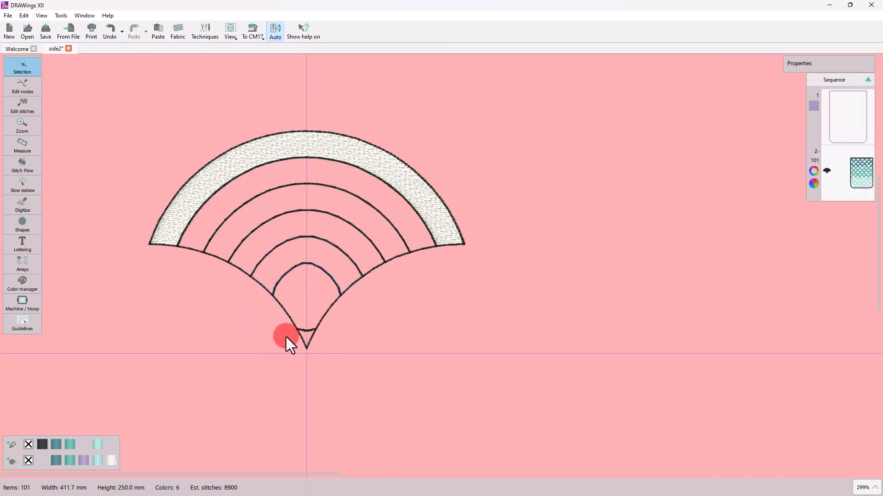
Step: Weld the small tip triangle to the innermost teardrop shape of the fan
{"action": "left_click", "coordinate": [313, 335]}
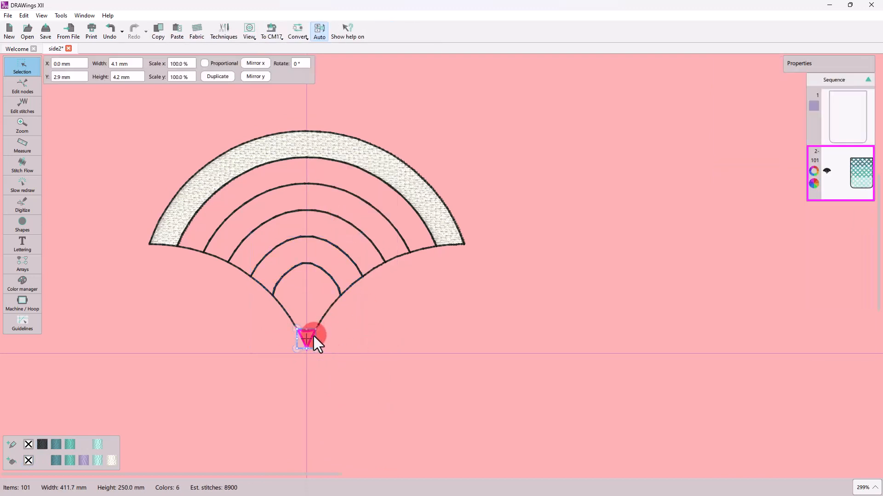
{"action": "left_click", "coordinate": [329, 308], "text": "shift"}
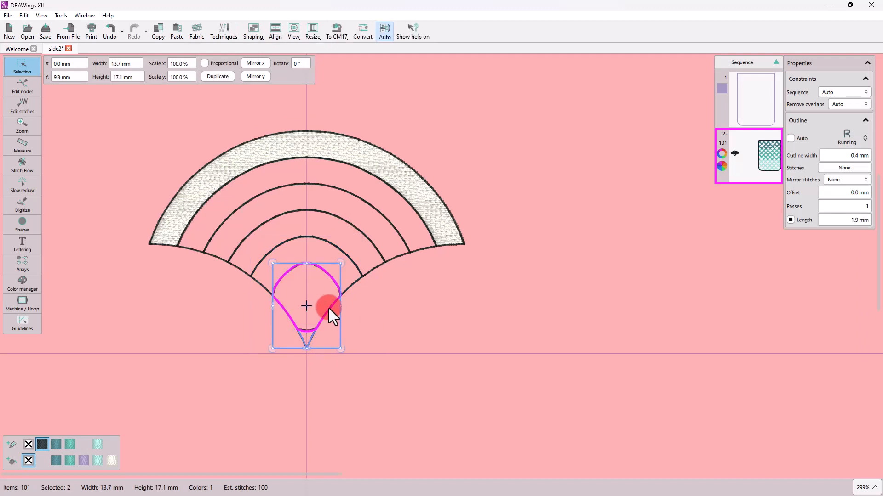
{"action": "right_click", "coordinate": [329, 308]}
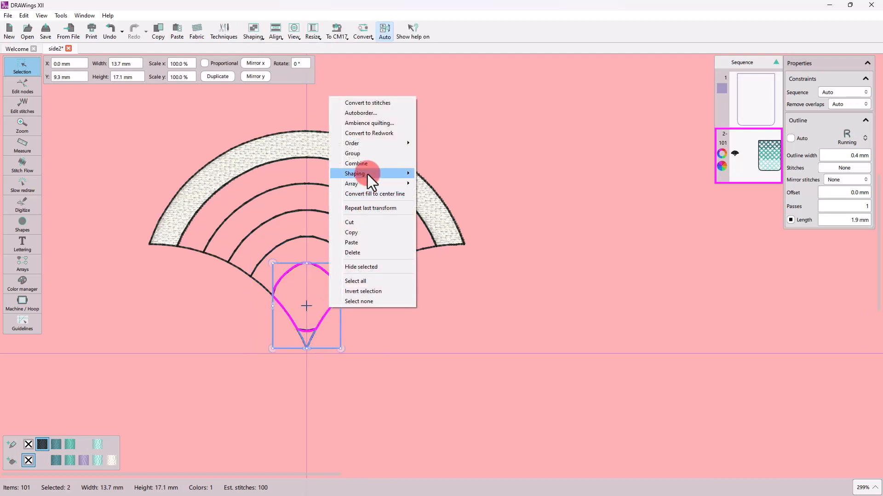
{"action": "left_click", "coordinate": [431, 175]}
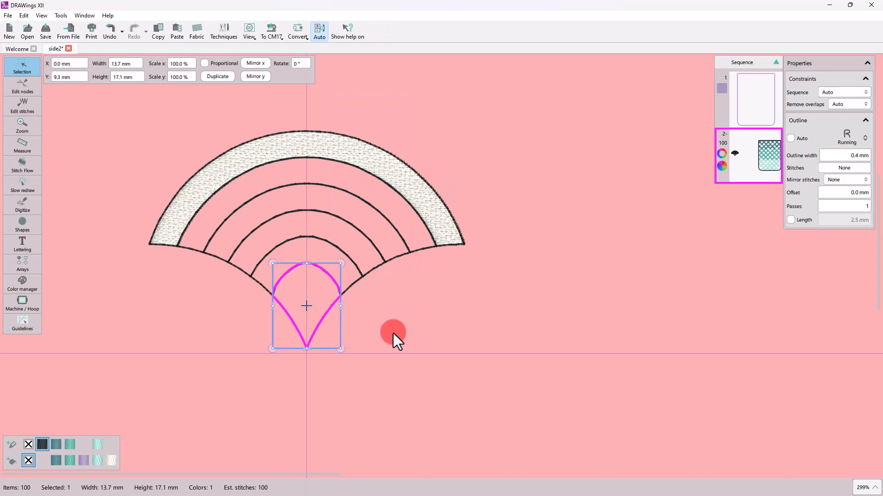
Step: Delete every second band of the fan, including the filled outermost one, keeping the teardrop and two separate arcs
{"action": "left_click", "coordinate": [355, 281]}
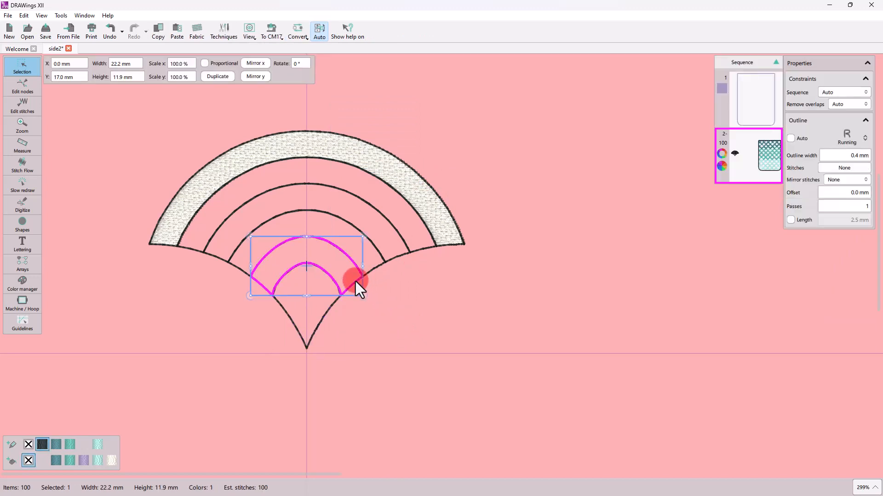
{"action": "left_click", "coordinate": [399, 253]}
{"action": "left_click", "coordinate": [400, 256]}
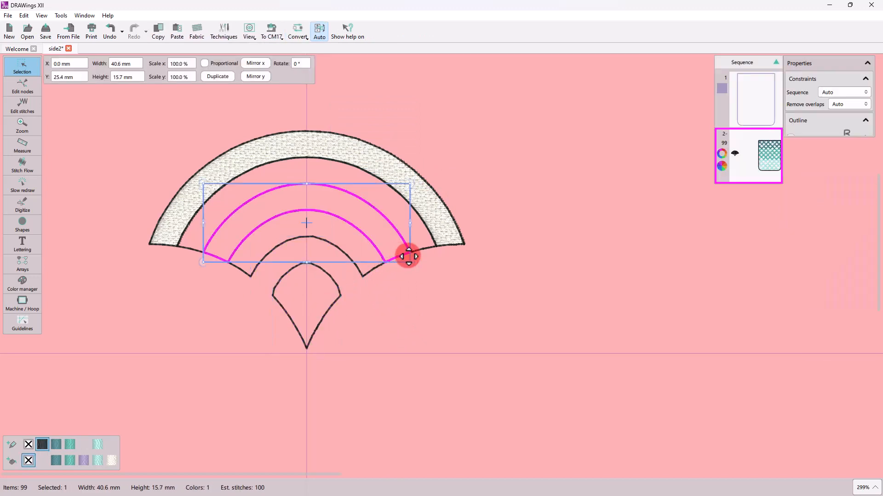
{"action": "key", "text": "Delete"}
{"action": "left_click", "coordinate": [446, 244]}
{"action": "key", "text": "Delete"}
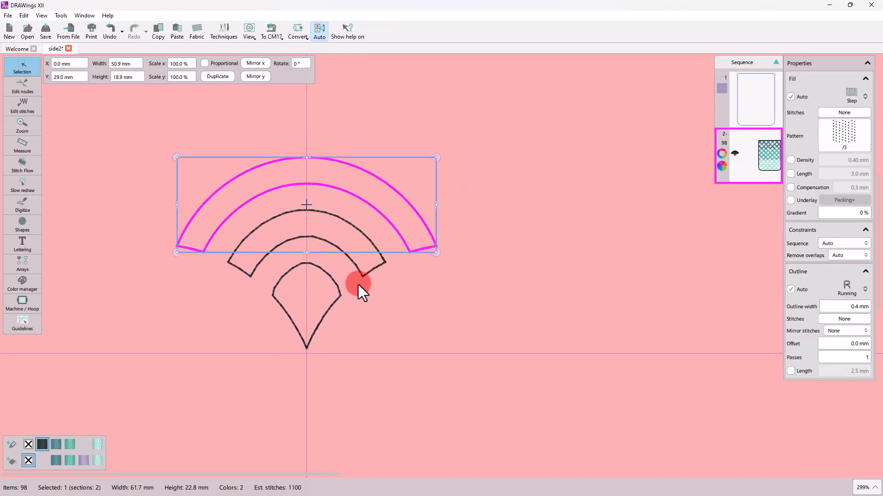
{"action": "left_click", "coordinate": [397, 348]}
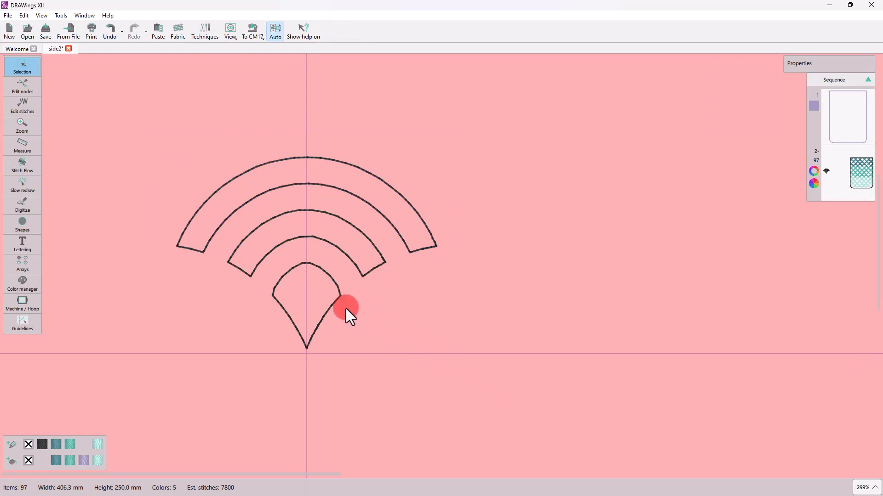
Step: Give the teardrop a light aqua Satin serial outline with a width of 2 mm
{"action": "left_click", "coordinate": [333, 302]}
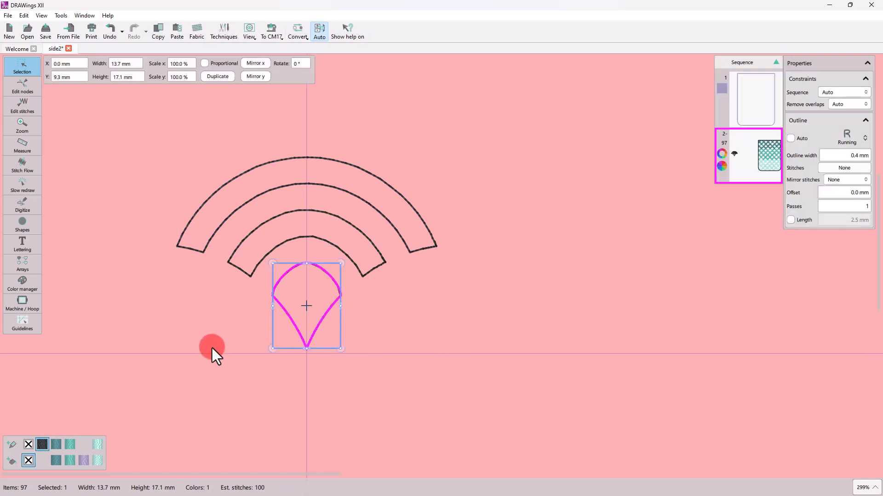
{"action": "left_click", "coordinate": [97, 444]}
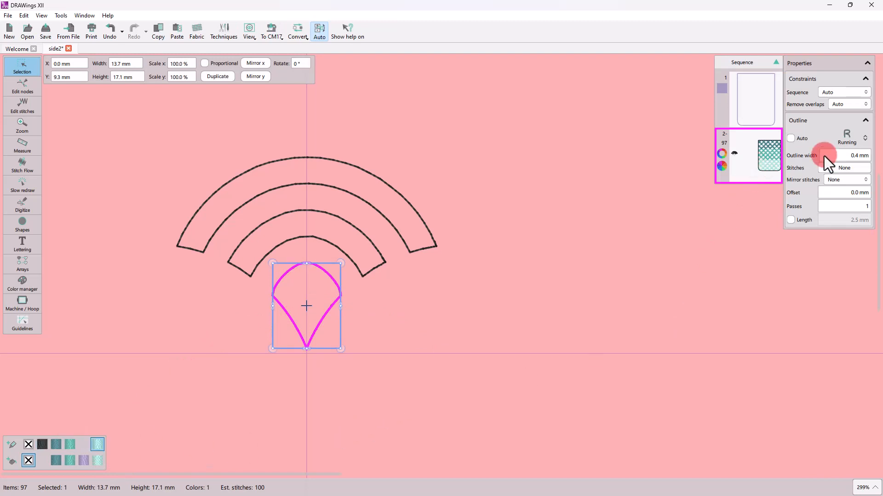
{"action": "left_click", "coordinate": [848, 140]}
{"action": "left_click", "coordinate": [842, 157]}
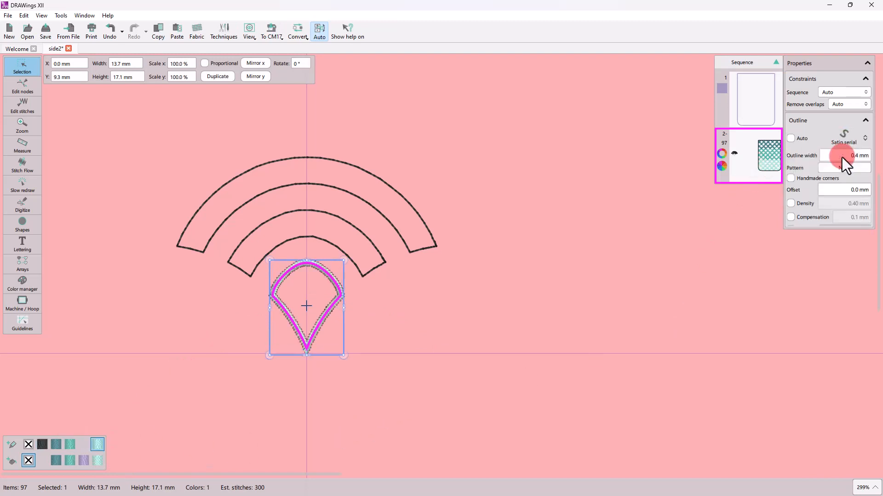
{"action": "left_click", "coordinate": [853, 156]}
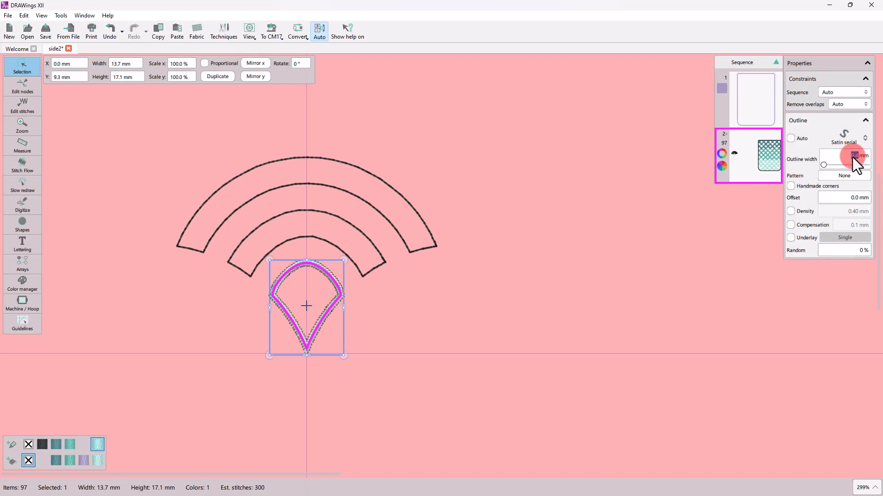
{"action": "type", "text": "2"}
{"action": "key", "text": "Return"}
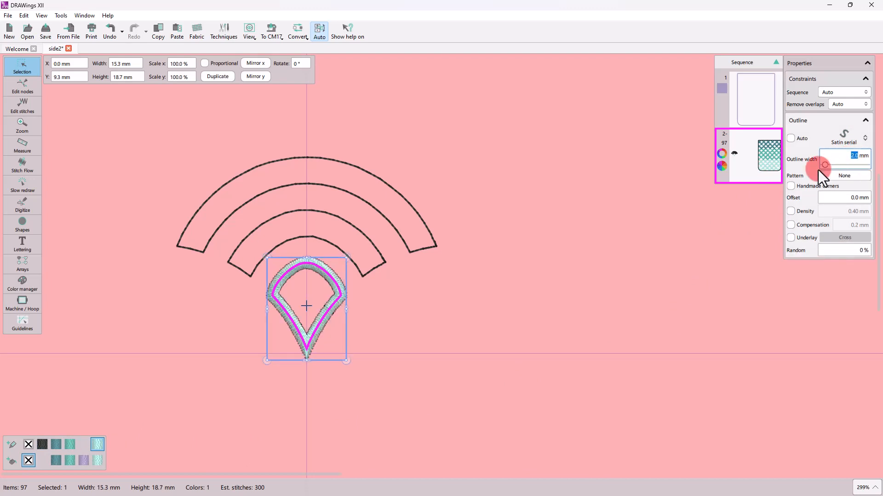
Step: Fill the smaller arc with medium green and the larger arc with dark teal, removing the outline color from both
{"action": "left_click", "coordinate": [373, 269]}
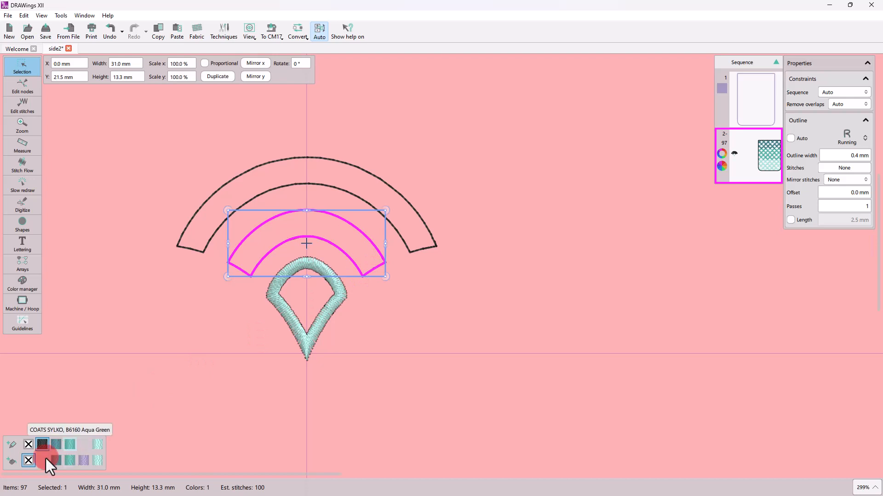
{"action": "left_click", "coordinate": [69, 461]}
{"action": "left_click", "coordinate": [29, 446]}
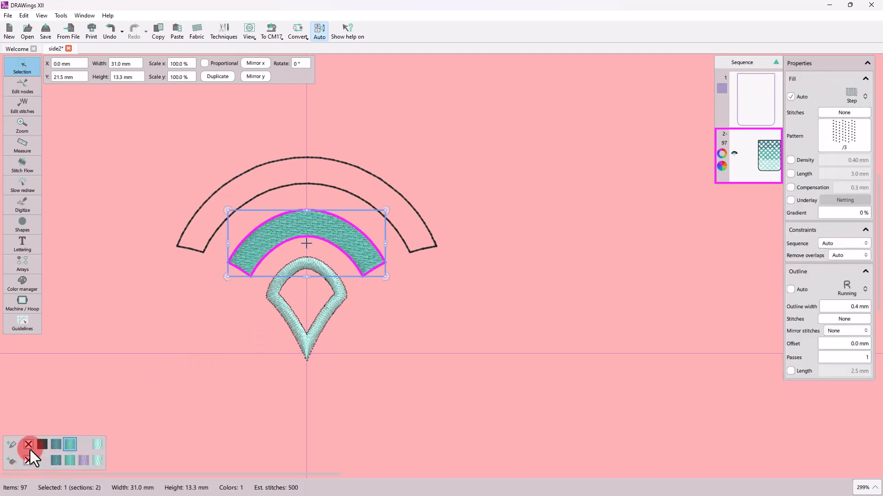
{"action": "left_click", "coordinate": [424, 252]}
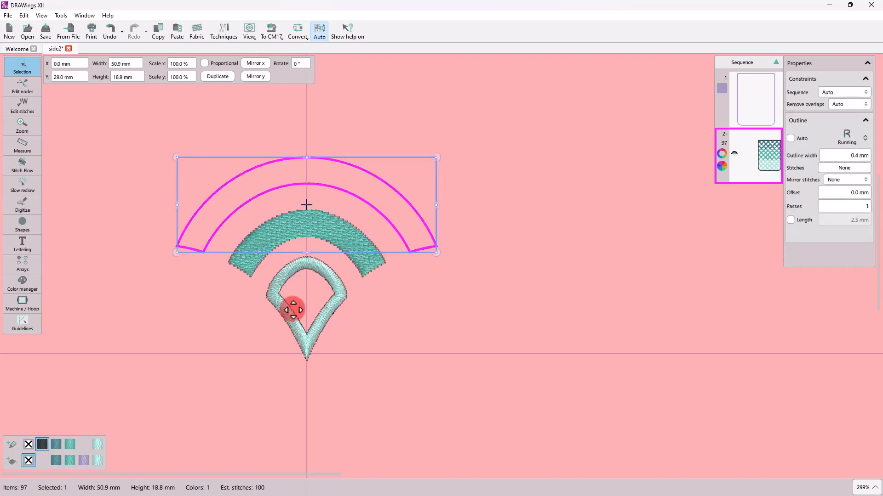
{"action": "left_click", "coordinate": [56, 461]}
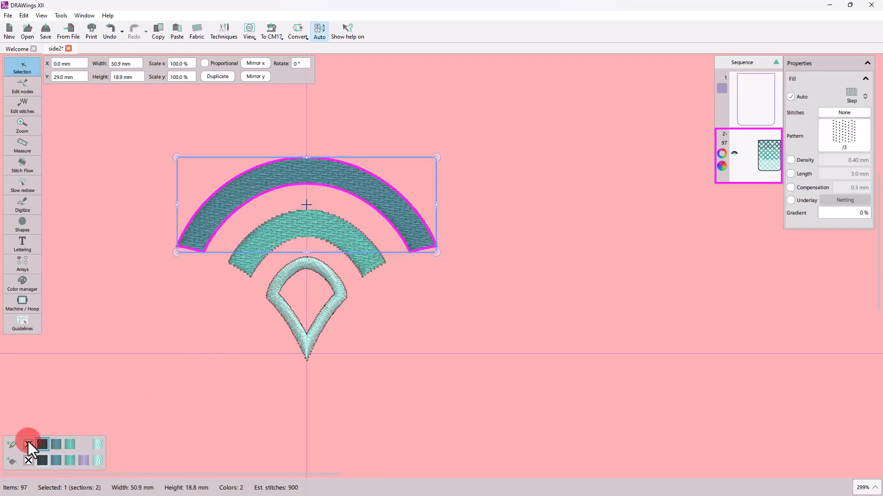
{"action": "left_click", "coordinate": [29, 444]}
Step: Change the fill type of both arcs to Satin
{"action": "left_click", "coordinate": [361, 265]}
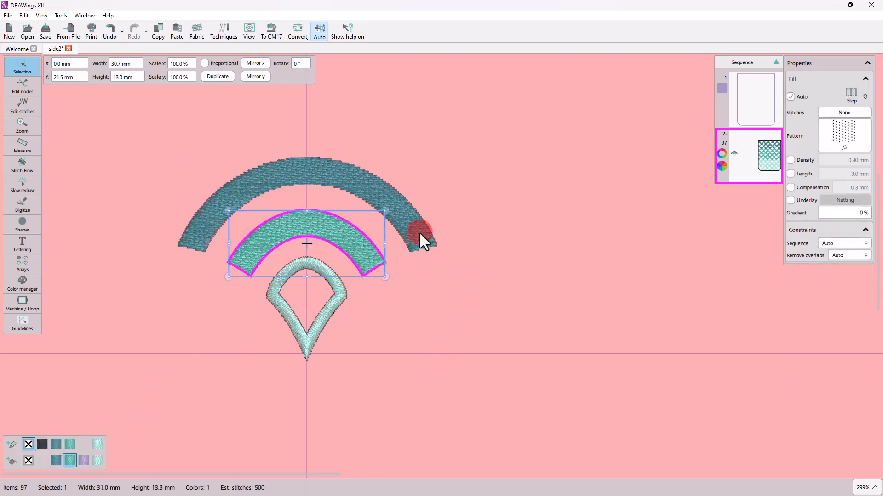
{"action": "left_click", "coordinate": [420, 232], "text": "shift"}
{"action": "left_click", "coordinate": [847, 98]}
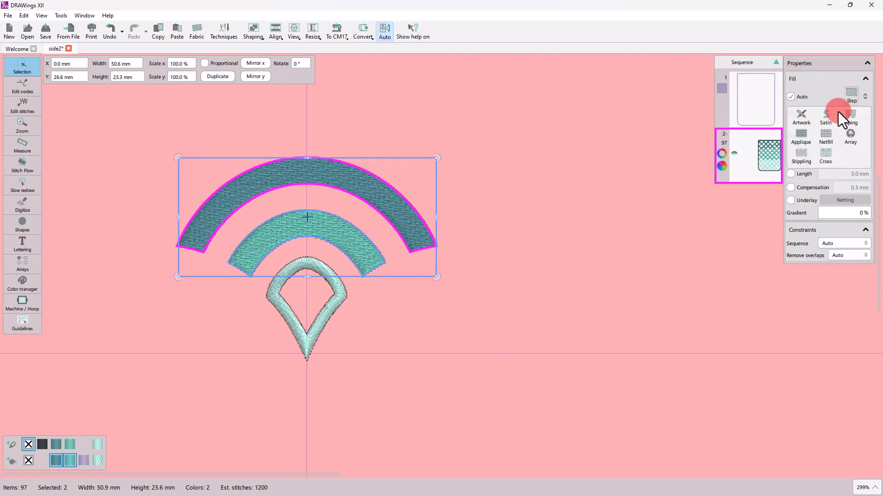
{"action": "left_click", "coordinate": [838, 112]}
{"action": "left_click", "coordinate": [321, 296]}
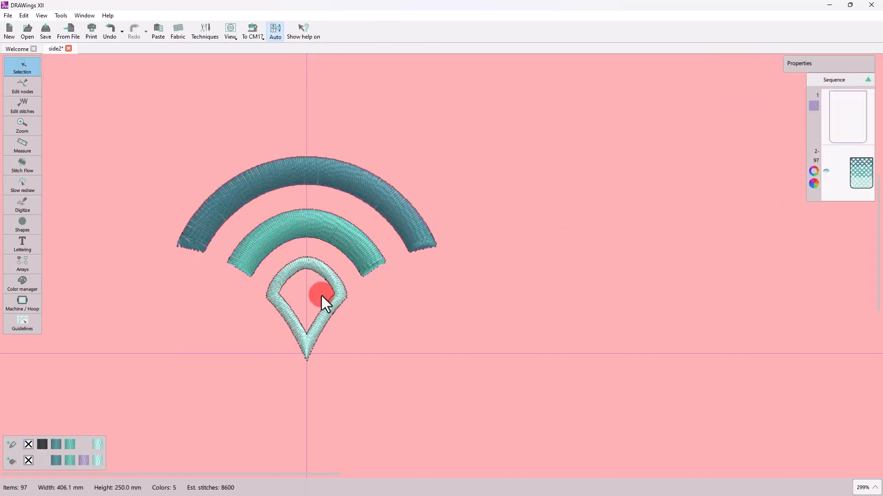
Step: Convert the left end edges of the large and small arcs to straight lines
{"action": "left_click", "coordinate": [188, 248]}
{"action": "double_click", "coordinate": [206, 239]}
{"action": "right_click", "coordinate": [194, 249]}
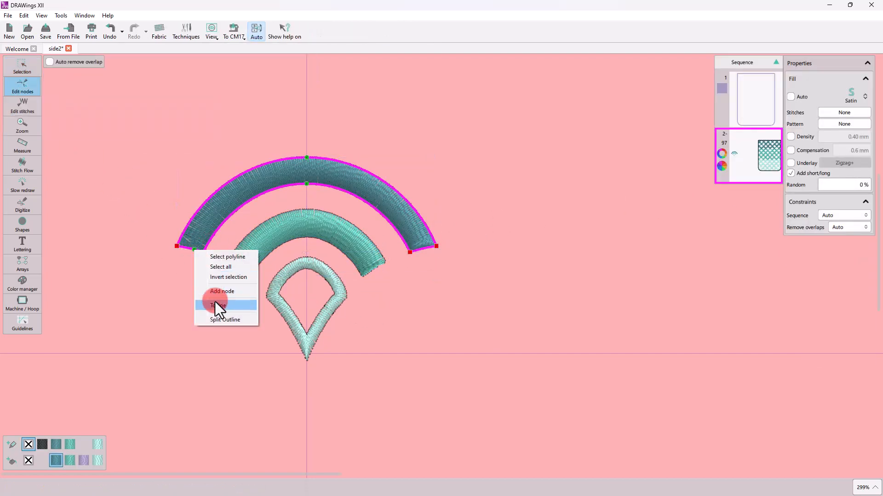
{"action": "left_click", "coordinate": [215, 304]}
{"action": "left_click", "coordinate": [243, 272]}
{"action": "right_click", "coordinate": [243, 271]}
{"action": "left_click", "coordinate": [263, 327]}
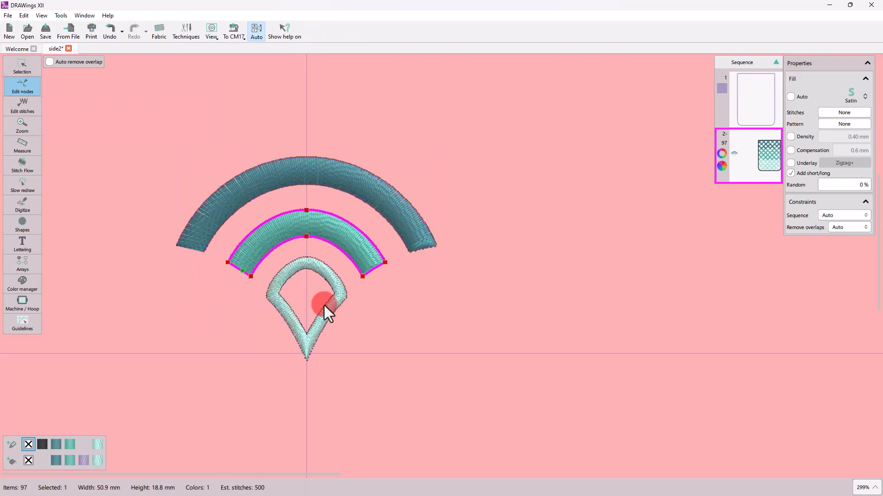
Step: Convert the right end edges of the small and large arcs to straight lines
{"action": "right_click", "coordinate": [375, 269]}
{"action": "left_click", "coordinate": [368, 270]}
{"action": "right_click", "coordinate": [373, 270]}
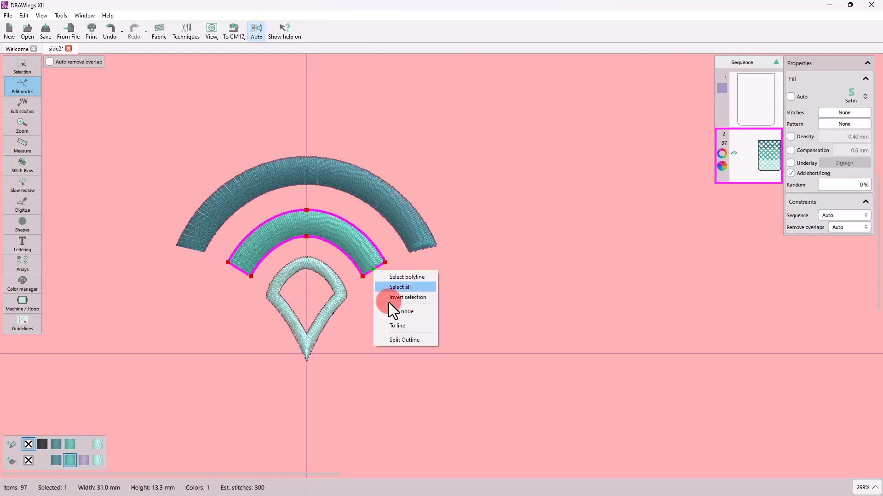
{"action": "left_click", "coordinate": [396, 326]}
{"action": "left_click", "coordinate": [424, 249]}
{"action": "right_click", "coordinate": [424, 249]}
{"action": "left_click", "coordinate": [447, 302]}
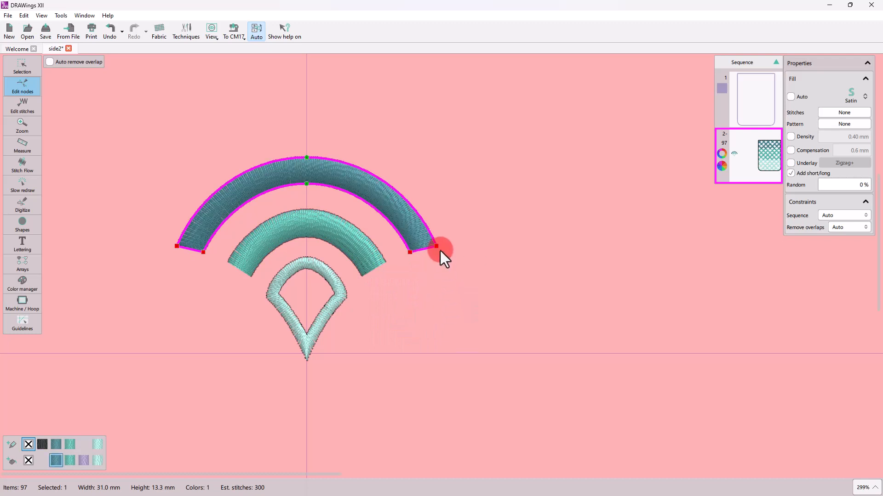
Step: Nudge the outer corner nodes at both ends of the large arc slightly inward
{"action": "left_click", "coordinate": [437, 247]}
{"action": "left_click", "coordinate": [178, 249]}
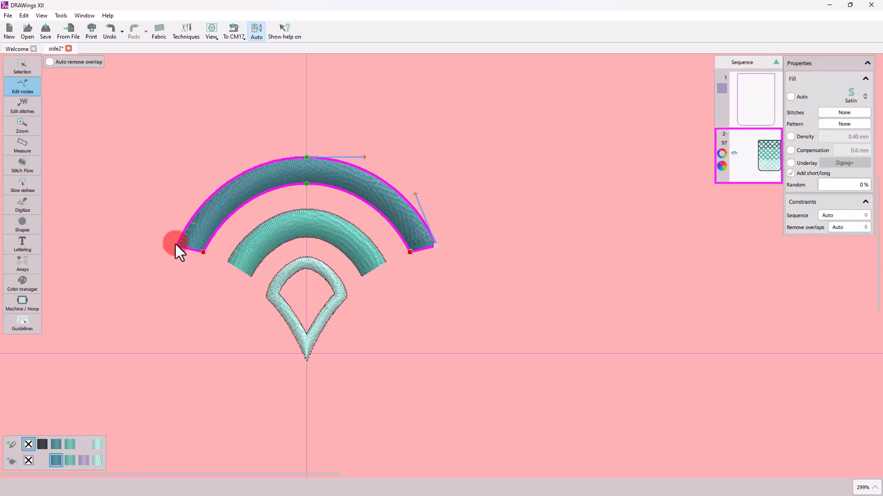
{"action": "left_click", "coordinate": [220, 195]}
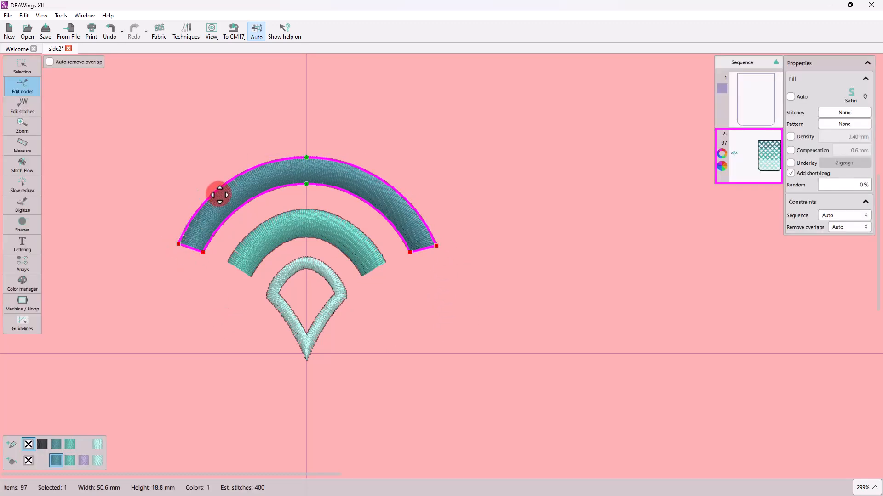
Step: Set the satin fill density of both arcs to 0.60 mm
{"action": "left_click", "coordinate": [23, 65]}
{"action": "left_click", "coordinate": [358, 238], "text": "shift"}
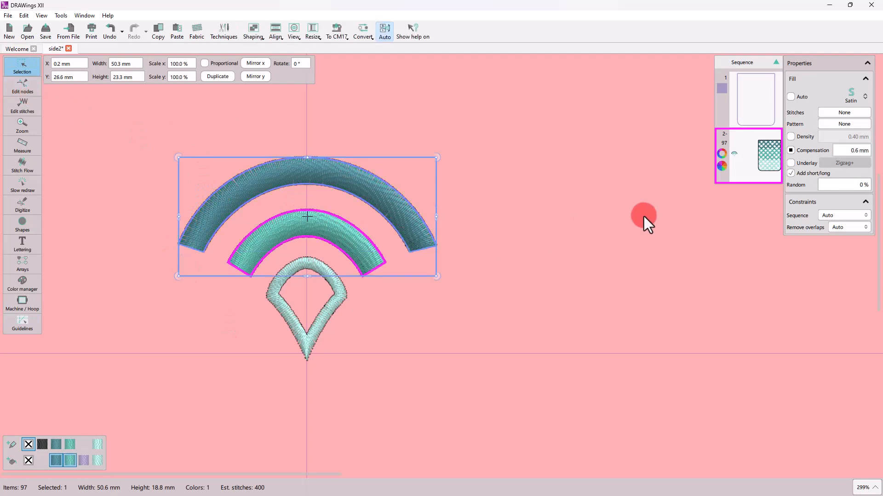
{"action": "left_click", "coordinate": [804, 136]}
{"action": "left_click", "coordinate": [843, 138]}
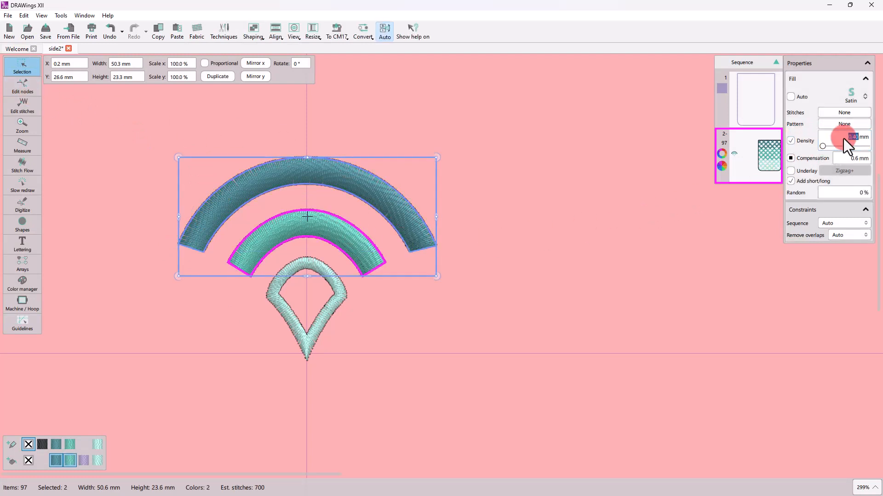
{"action": "left_click", "coordinate": [359, 318]}
Step: Set the density of the teardrop's satin outline to 0.60 mm
{"action": "left_click", "coordinate": [328, 315]}
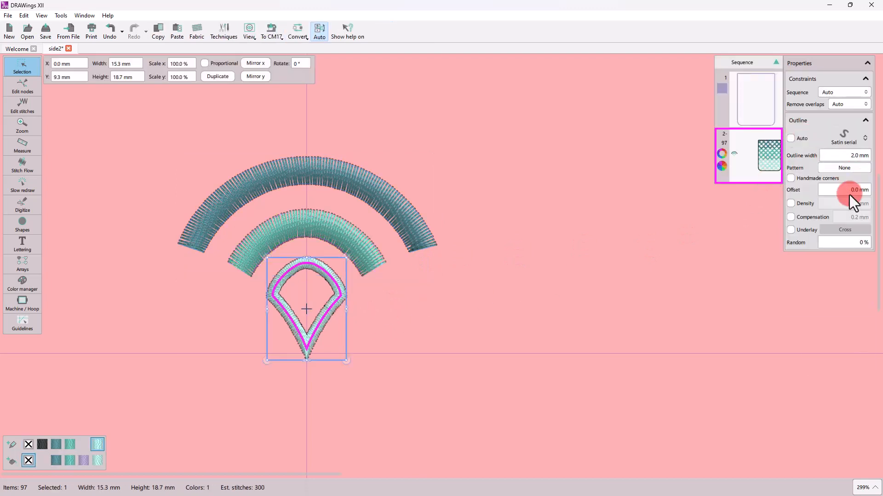
{"action": "left_click", "coordinate": [799, 202]}
{"action": "left_click", "coordinate": [842, 200]}
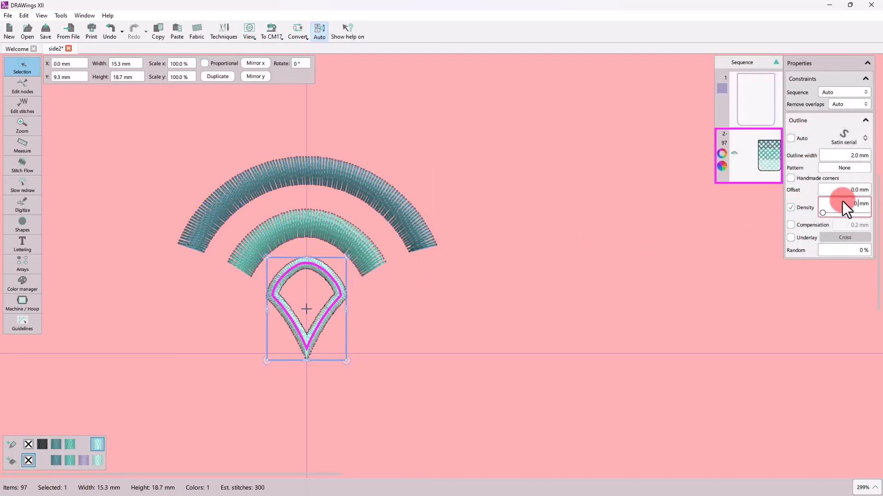
{"action": "left_click_drag", "start_coordinate": [842, 200], "coordinate": [815, 220]}
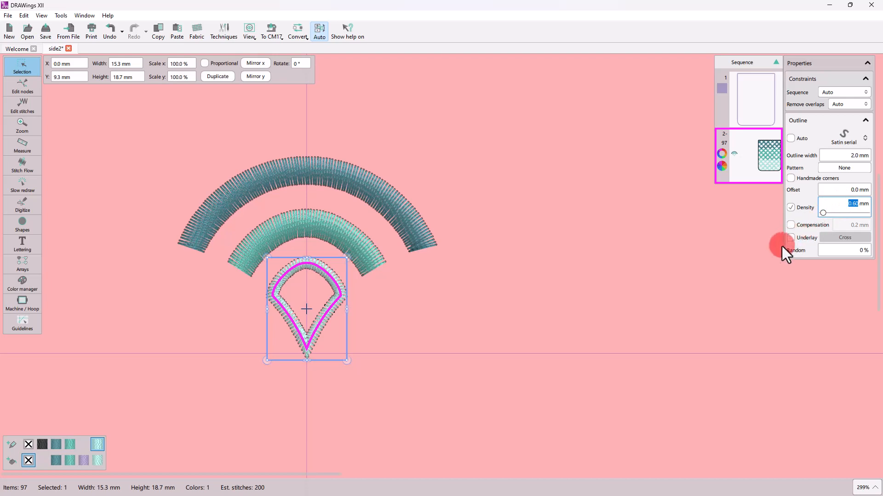
{"action": "left_click", "coordinate": [437, 302]}
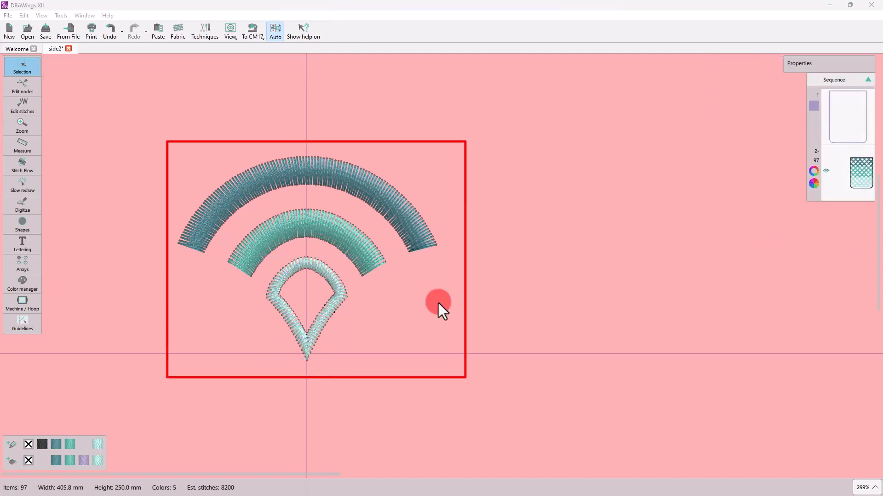
Step: Delete the old wave pattern from the panel beside the hoop, keeping only the purple applique and the border outline
{"action": "scroll", "coordinate": [342, 300], "scroll_direction": "down", "scroll_amount": 2}
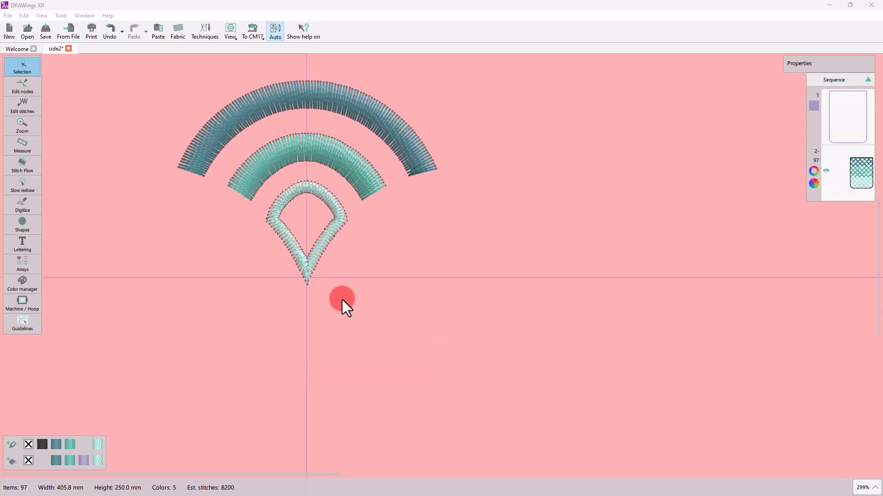
{"action": "scroll", "coordinate": [209, 275], "scroll_direction": "down", "scroll_amount": 6}
{"action": "left_click_drag", "start_coordinate": [443, 124], "coordinate": [694, 271]}
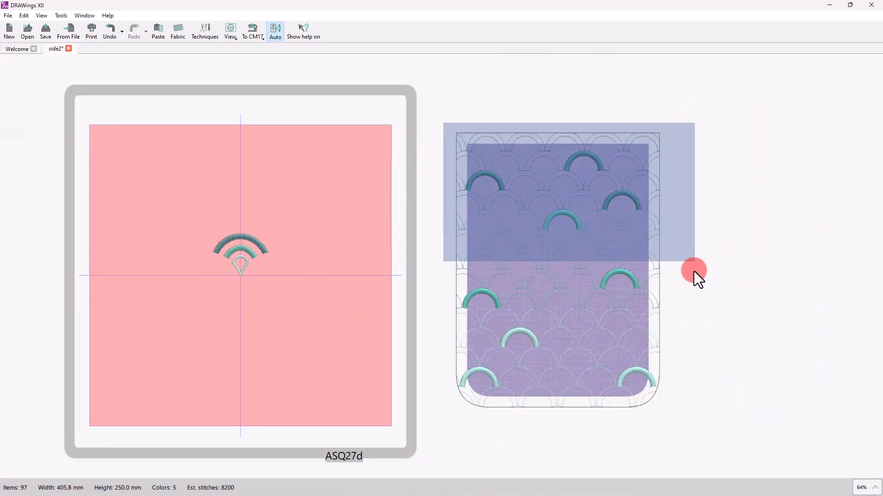
{"action": "key", "text": "Delete"}
{"action": "key", "text": "Delete"}
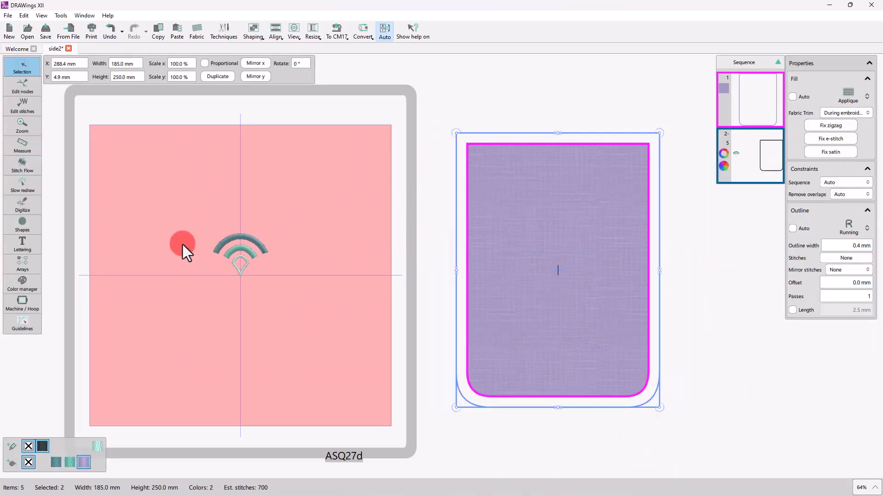
Step: Move the fan motif to the hoop's upper-left corner and the applique with its border outline into the hoop
{"action": "left_click_drag", "start_coordinate": [201, 211], "coordinate": [305, 306]}
{"action": "left_click_drag", "start_coordinate": [244, 239], "coordinate": [129, 138]}
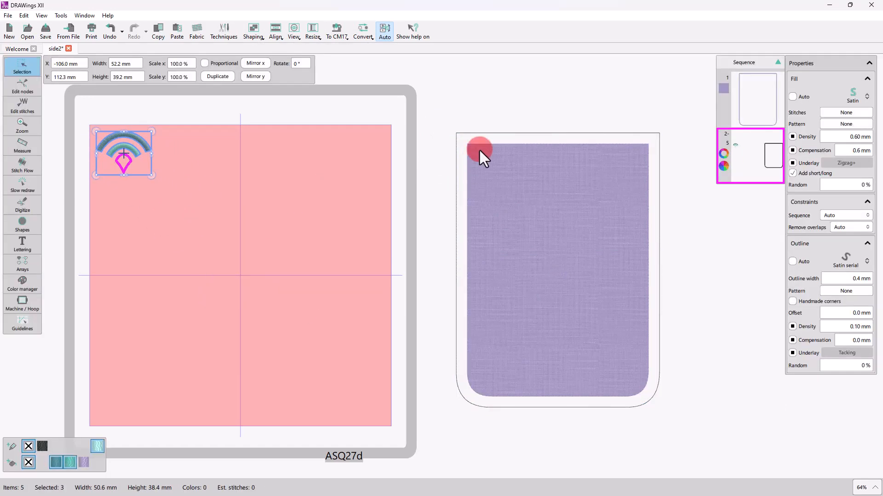
{"action": "left_click_drag", "start_coordinate": [441, 120], "coordinate": [685, 417]}
{"action": "left_click_drag", "start_coordinate": [626, 322], "coordinate": [336, 321]}
{"action": "left_click", "coordinate": [506, 329]}
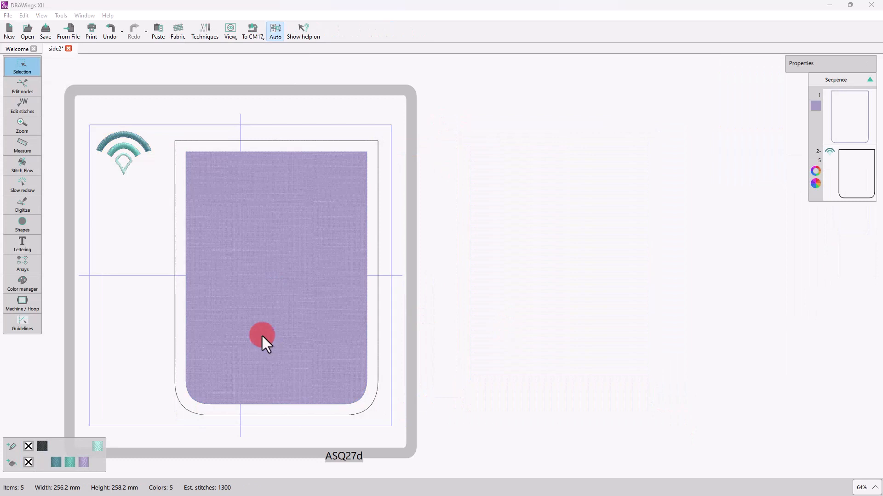
Step: Create a fill from shapes using the satin fan motif and the panel's border outline
{"action": "left_click", "coordinate": [189, 142]}
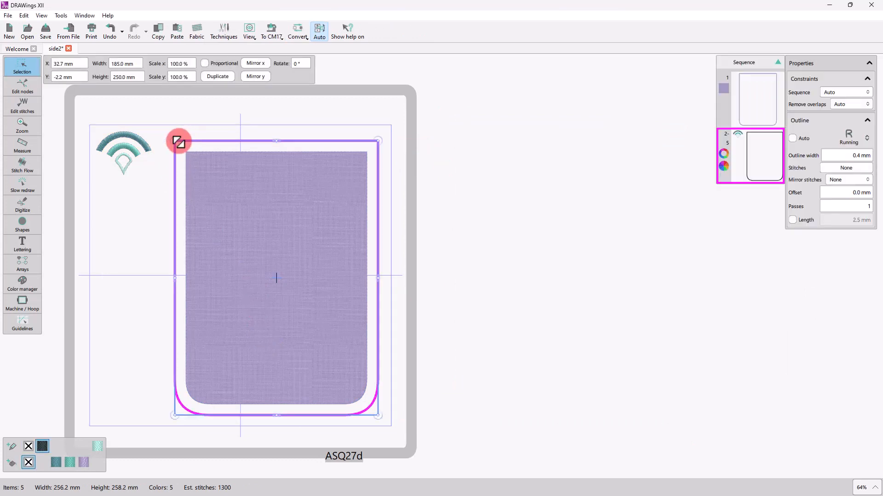
{"action": "left_click", "coordinate": [134, 158]}
{"action": "left_click", "coordinate": [197, 145], "text": "shift"}
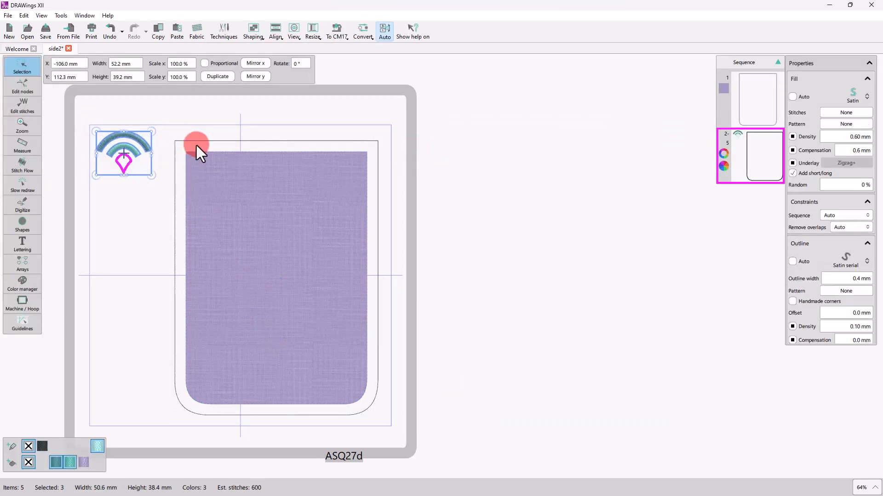
{"action": "left_click", "coordinate": [197, 142], "text": "shift"}
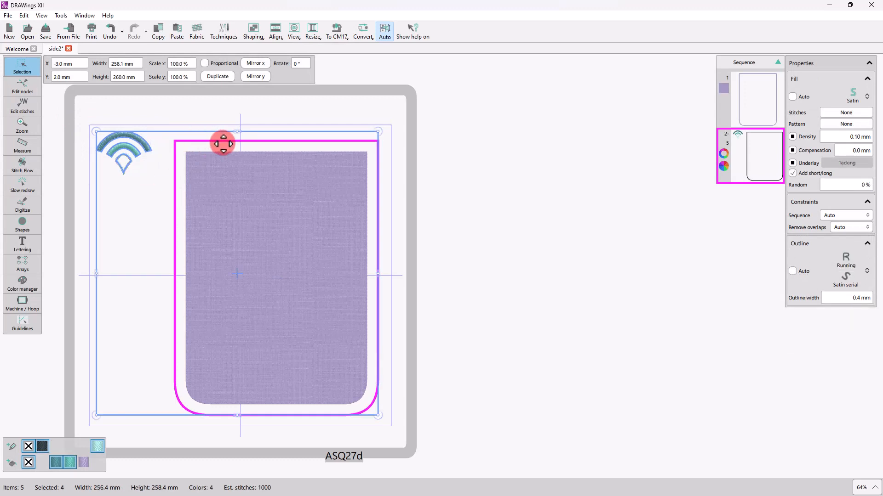
{"action": "left_click", "coordinate": [358, 33]}
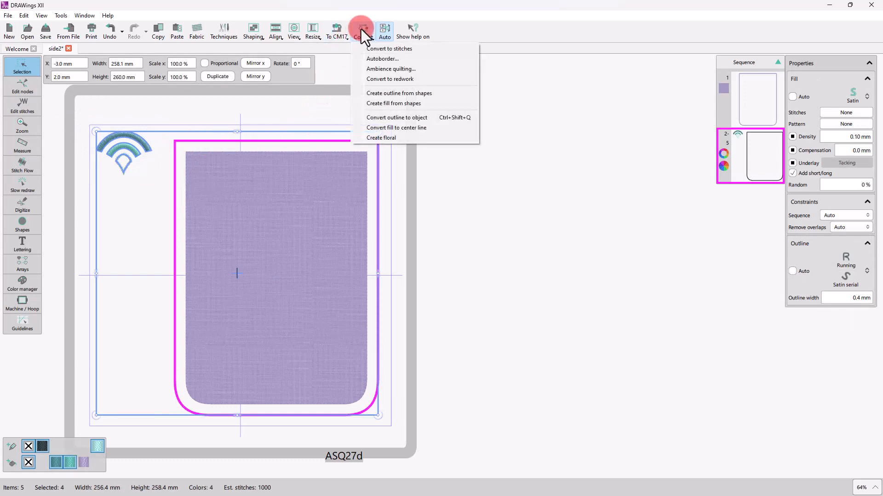
{"action": "left_click", "coordinate": [385, 107]}
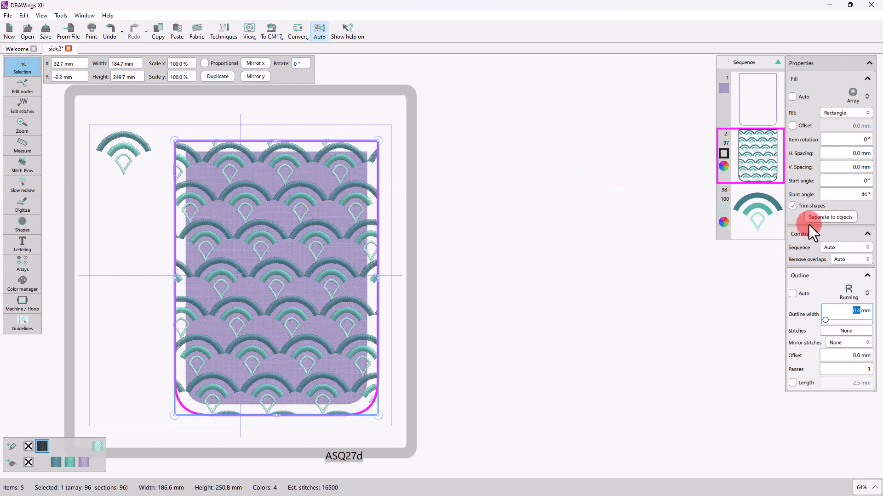
Step: Set the fan array's vertical and horizontal spacing to 5 mm
{"action": "left_click", "coordinate": [848, 167]}
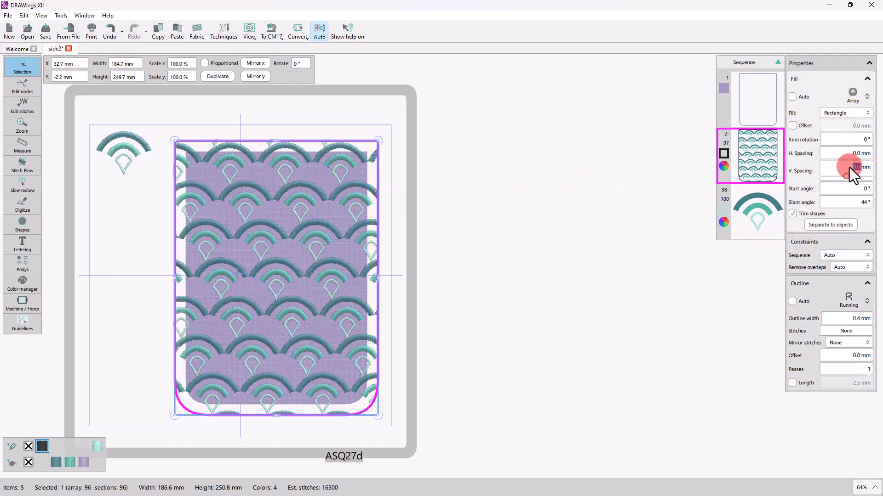
{"action": "type", "text": "5"}
{"action": "left_click", "coordinate": [854, 154]}
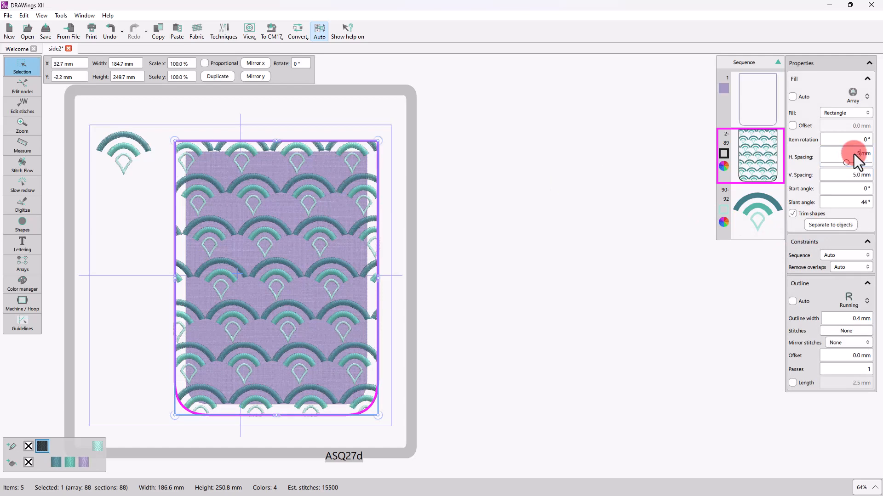
{"action": "type", "text": "5"}
{"action": "key", "text": "Return"}
Step: Adjust the fan array's layout nodes to 2.0 mm horizontal spacing, -10.4 mm vertical spacing and a 50° slant angle
{"action": "left_click", "coordinate": [22, 86]}
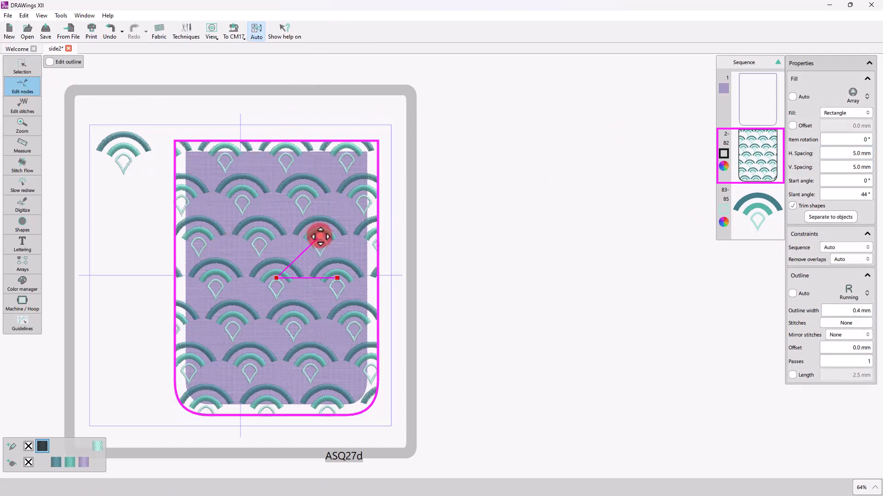
{"action": "left_click_drag", "start_coordinate": [321, 237], "coordinate": [321, 236]}
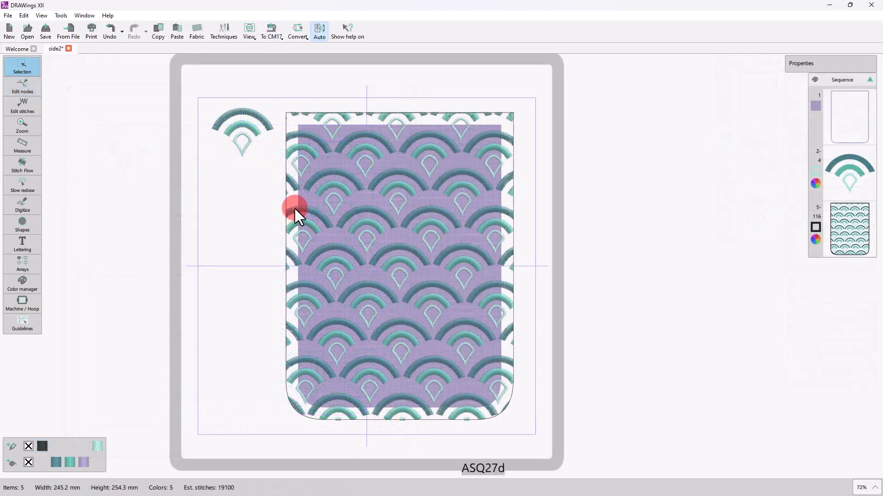
Step: Separate the panel's fan array into objects and ungroup them
{"action": "left_click", "coordinate": [294, 207]}
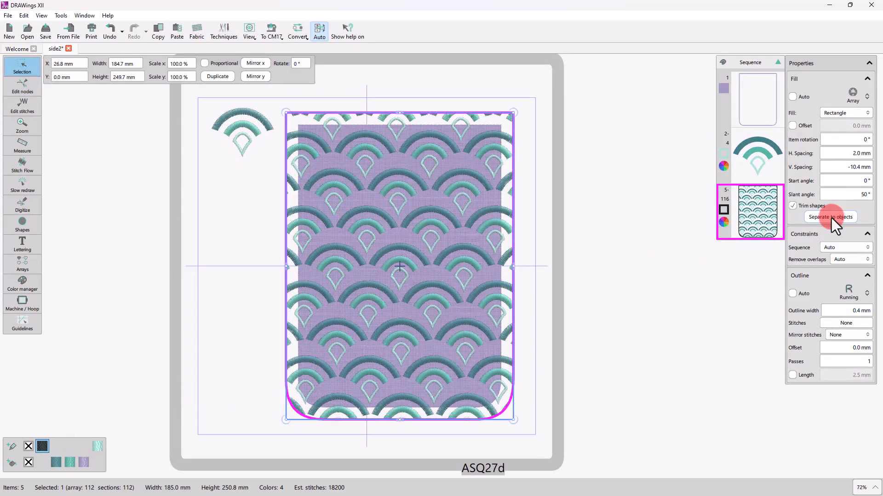
{"action": "left_click", "coordinate": [832, 218]}
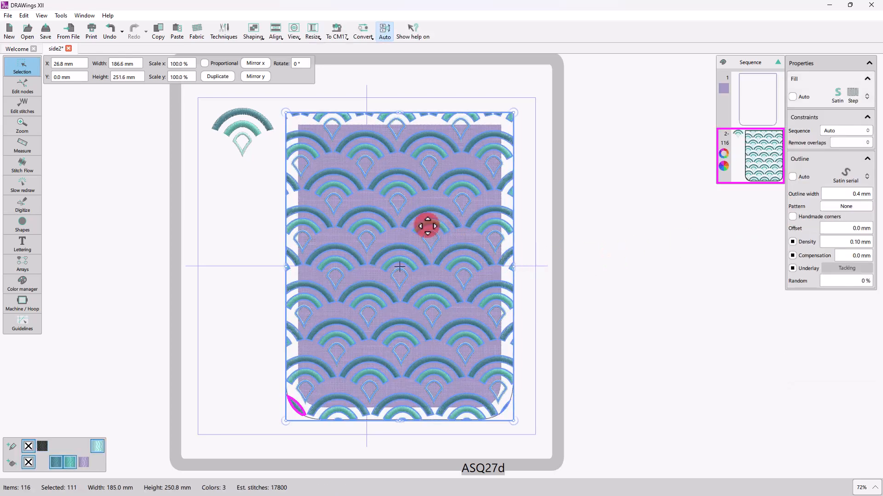
{"action": "right_click", "coordinate": [378, 216]}
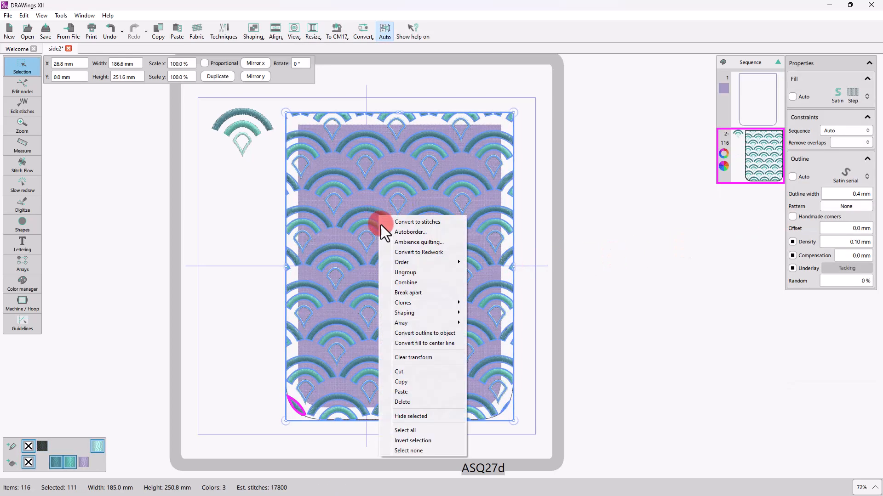
{"action": "left_click", "coordinate": [405, 272]}
{"action": "left_click", "coordinate": [278, 276]}
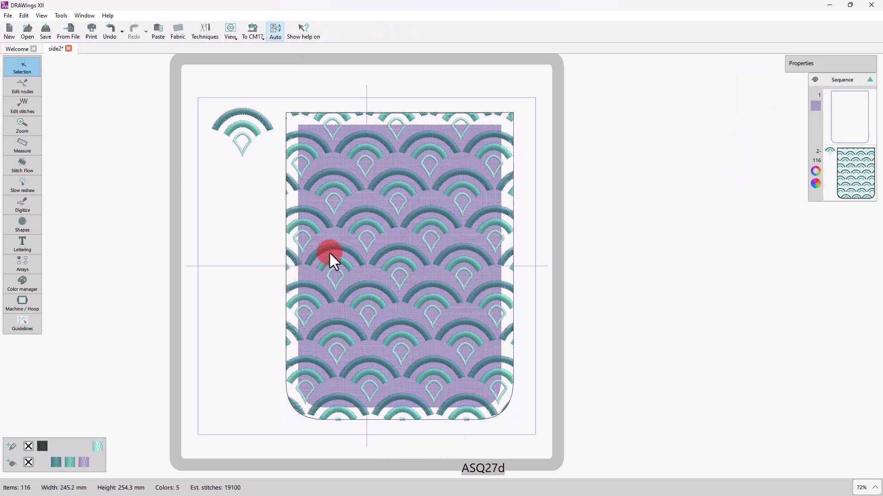
Step: Select all satin-filled arcs and set their overlap removal to Never
{"action": "left_click", "coordinate": [399, 173]}
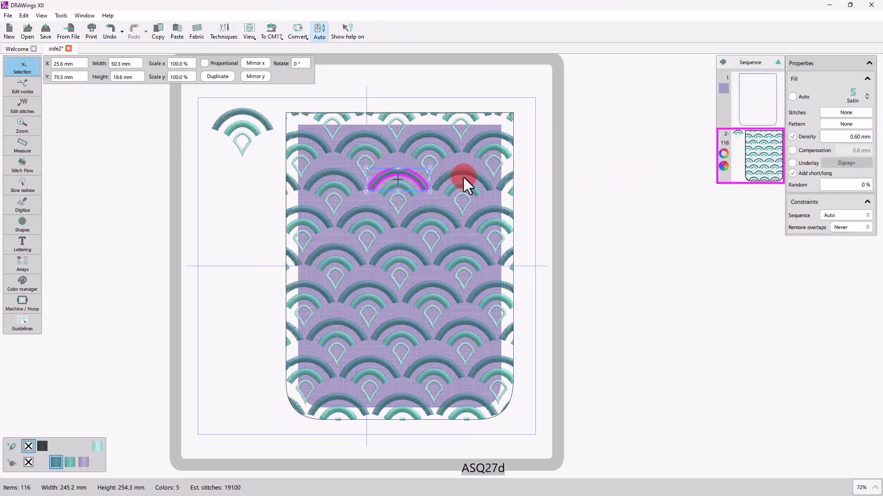
{"action": "left_click", "coordinate": [851, 94]}
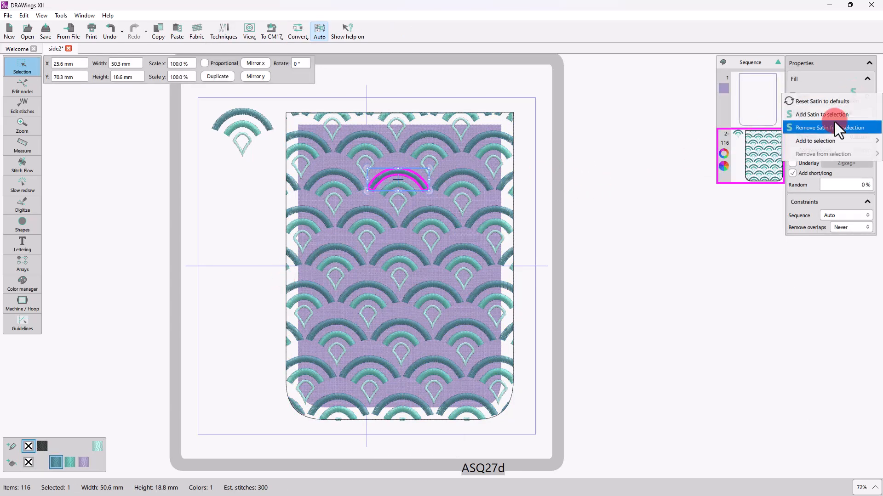
{"action": "left_click", "coordinate": [832, 115]}
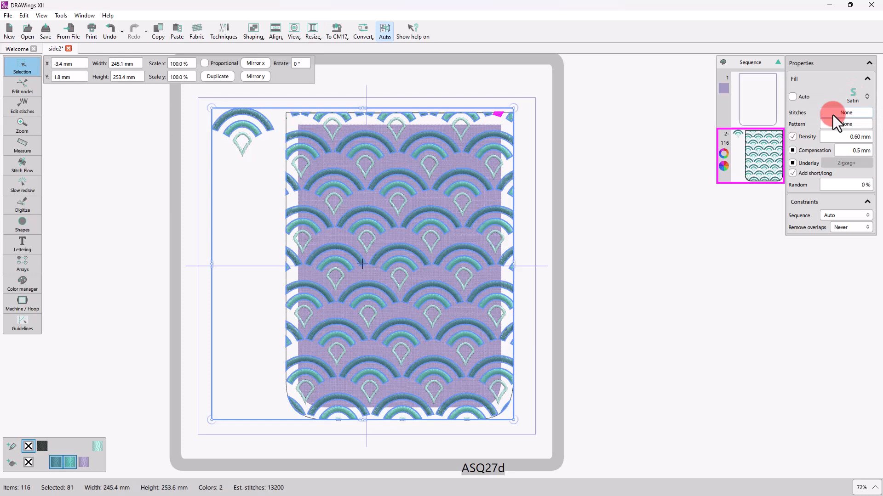
{"action": "left_click", "coordinate": [845, 228]}
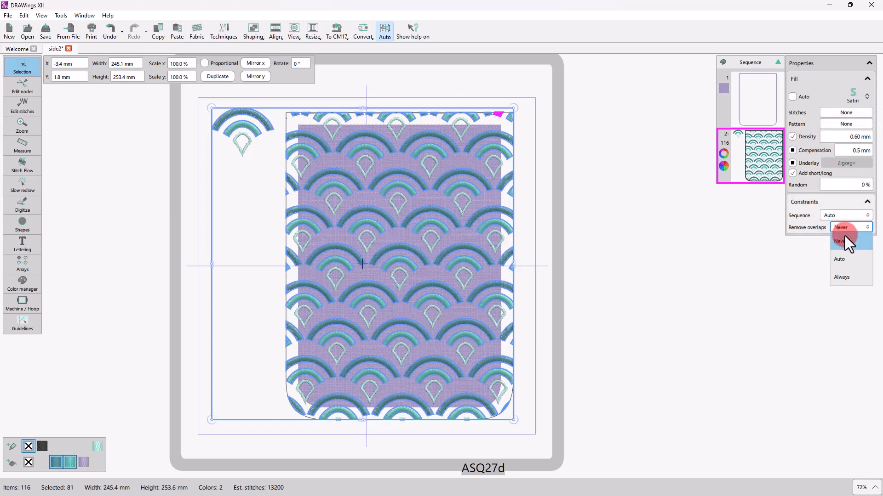
{"action": "left_click", "coordinate": [844, 244]}
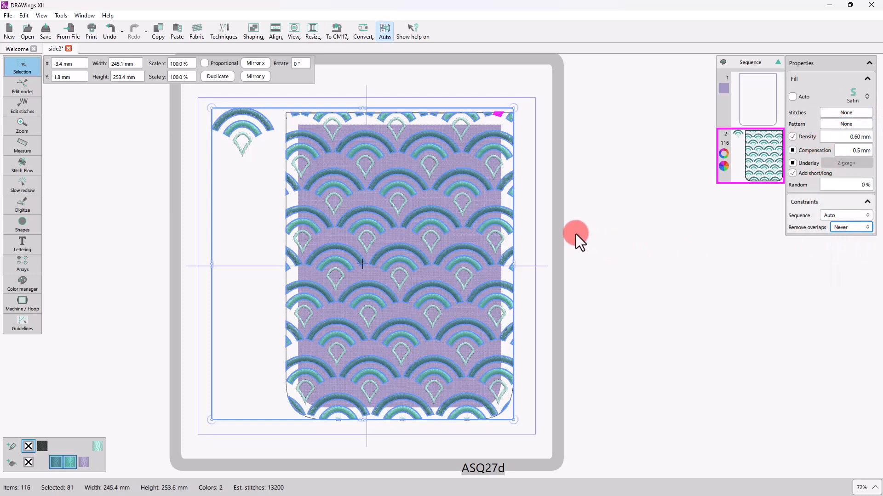
{"action": "left_click", "coordinate": [614, 236]}
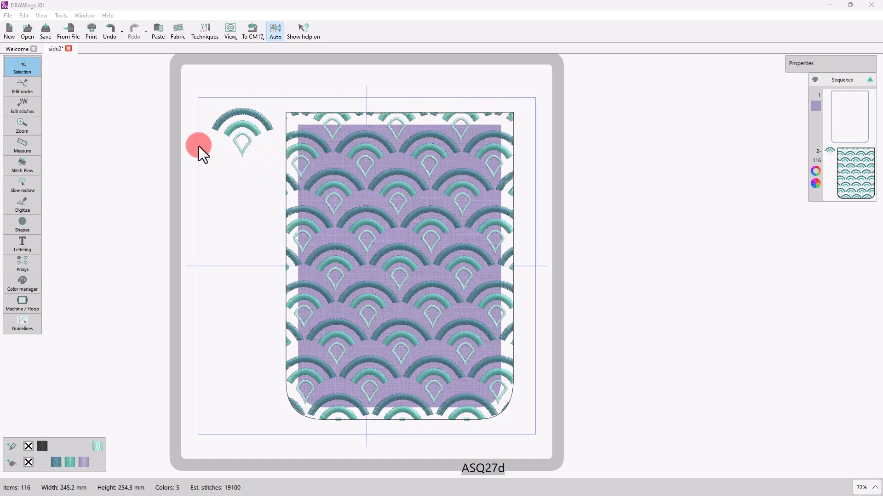
Step: Duplicate the purple applique without cloning and move the copy to the end of the sewing sequence
{"action": "left_click", "coordinate": [25, 16]}
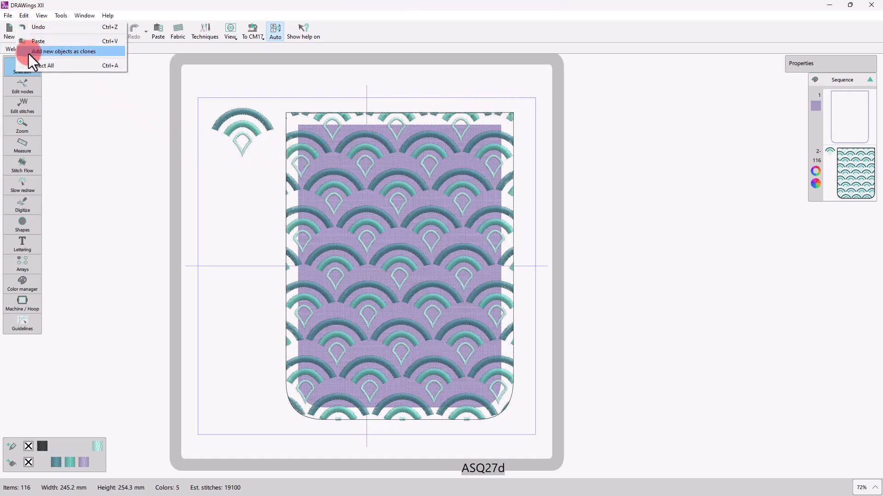
{"action": "left_click", "coordinate": [251, 189]}
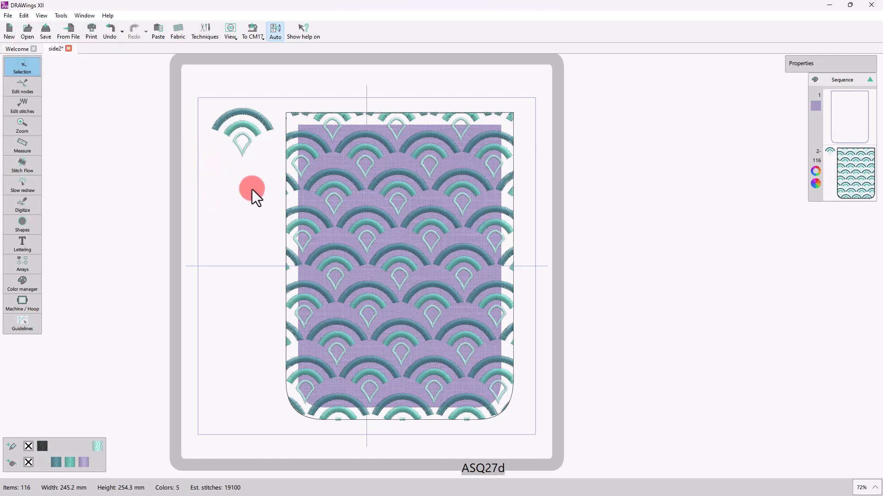
{"action": "left_click", "coordinate": [376, 124]}
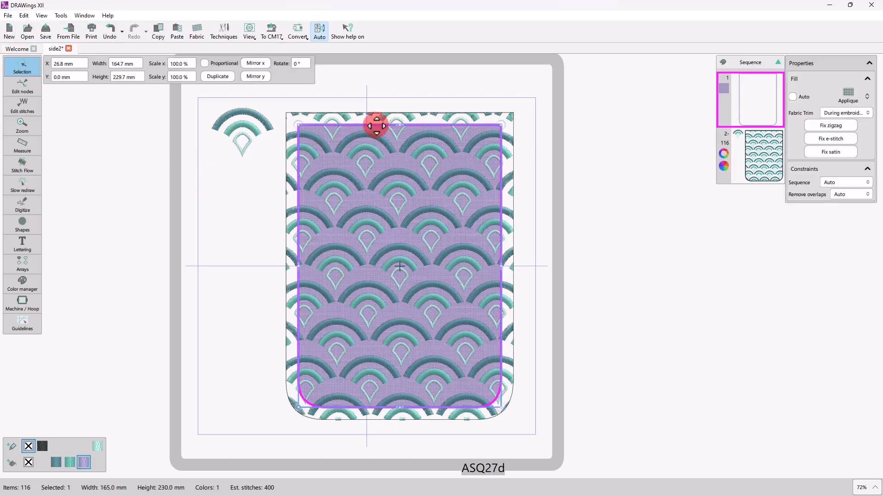
{"action": "left_click", "coordinate": [216, 77]}
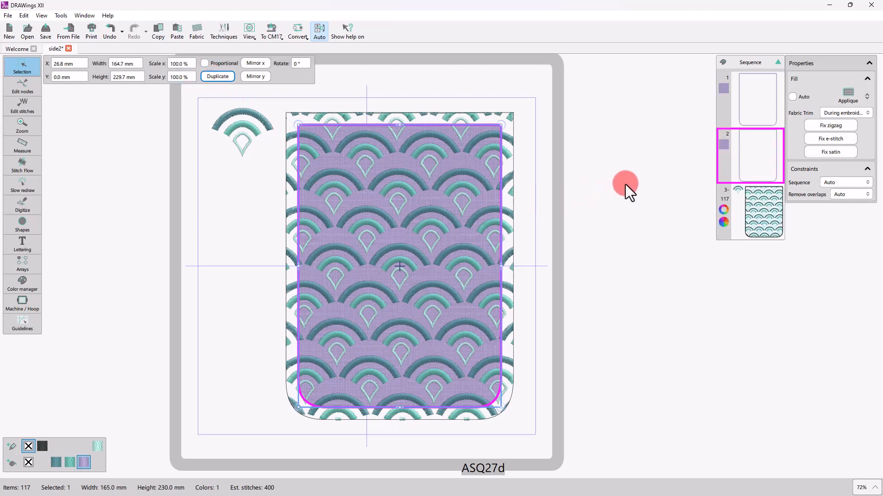
{"action": "left_click_drag", "start_coordinate": [752, 167], "coordinate": [772, 246]}
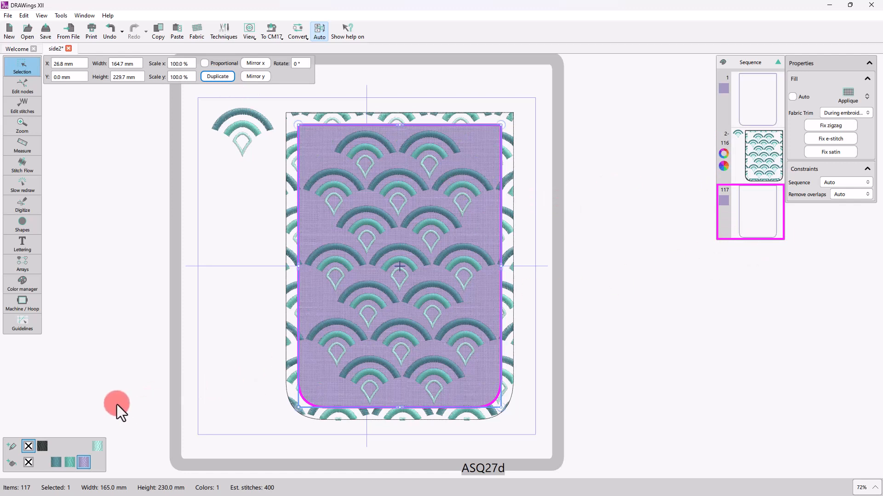
Step: Give the duplicated applique a red outline in Madeira Classic 1379
{"action": "left_click", "coordinate": [10, 447]}
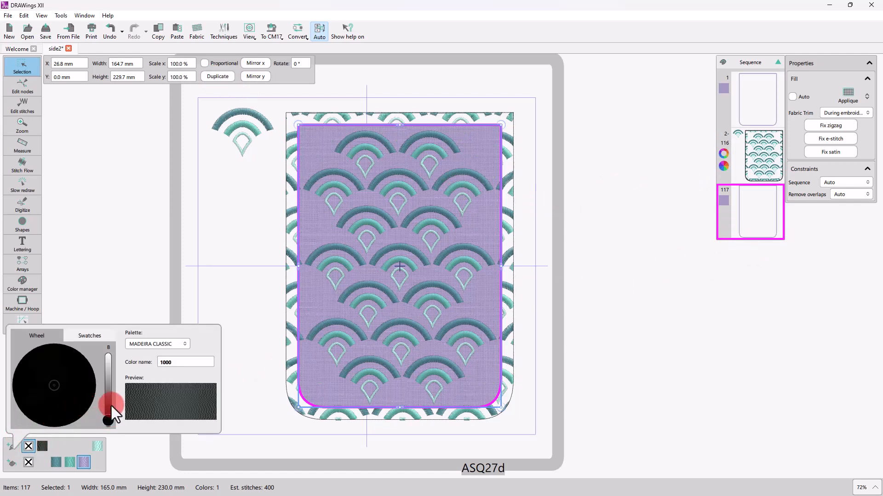
{"action": "left_click_drag", "start_coordinate": [111, 407], "coordinate": [111, 363]}
{"action": "left_click", "coordinate": [85, 382]}
{"action": "left_click", "coordinate": [42, 446]}
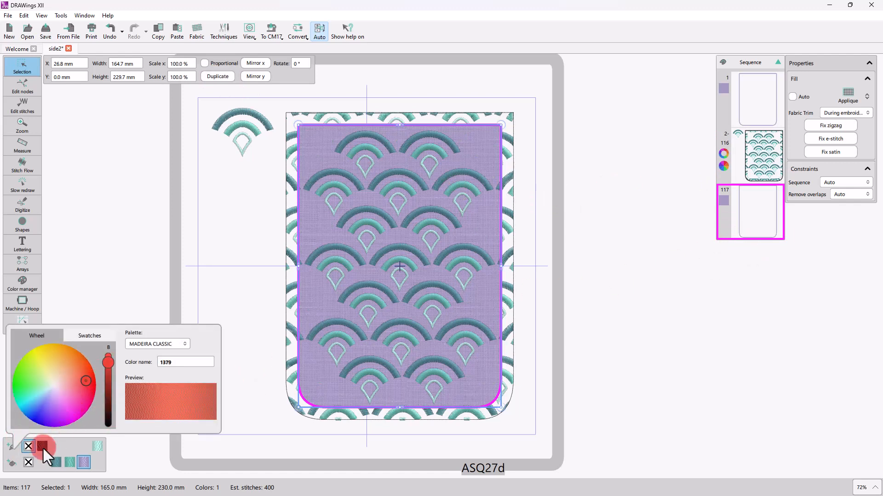
{"action": "left_click", "coordinate": [26, 467]}
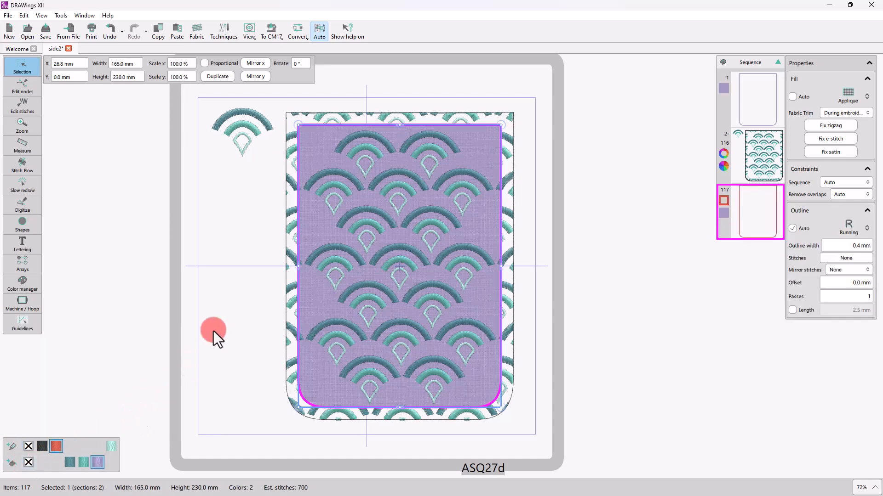
{"action": "left_click", "coordinate": [239, 255]}
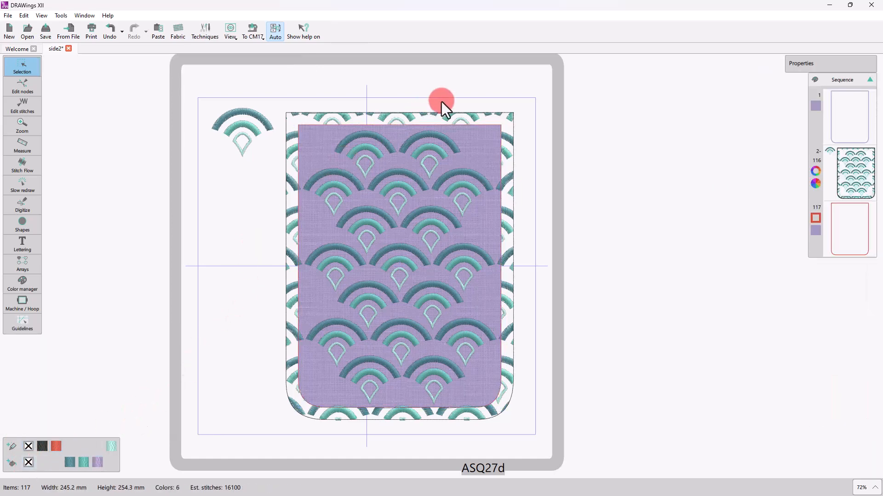
Step: Break the duplicated applique's outline at its upper-left node and open the shape along the top edge
{"action": "scroll", "coordinate": [442, 101], "scroll_direction": "up", "scroll_amount": 3}
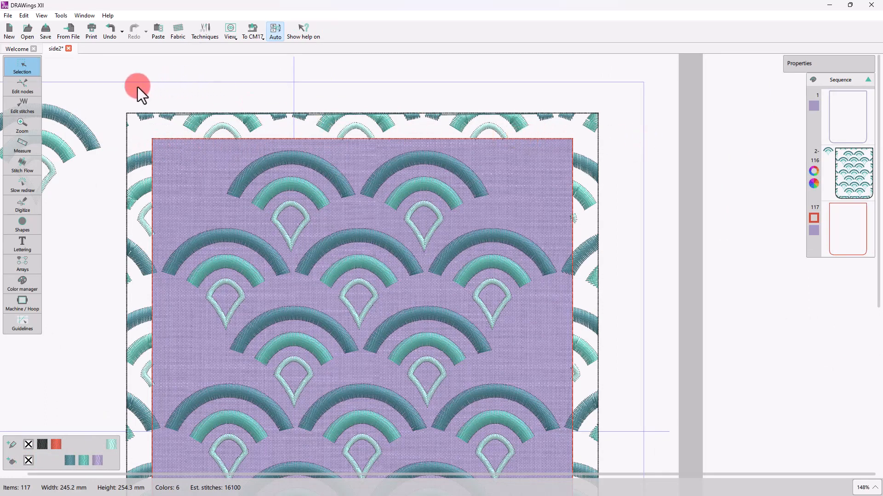
{"action": "left_click", "coordinate": [23, 92]}
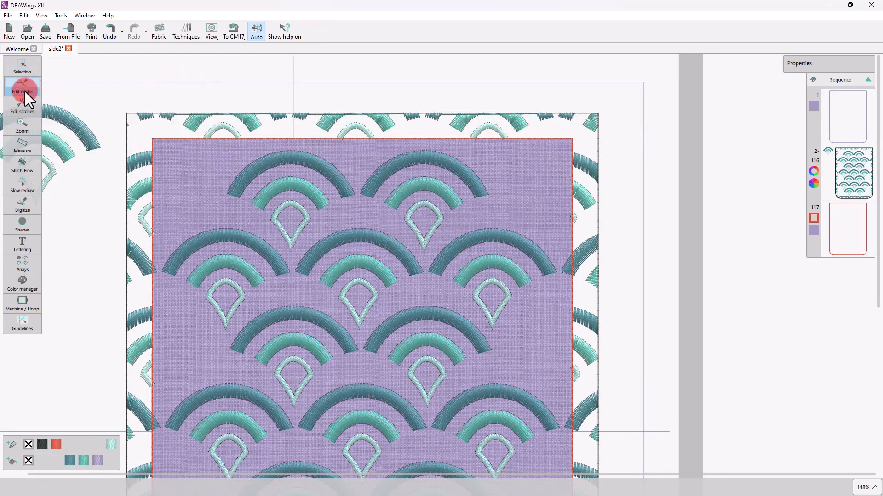
{"action": "left_click", "coordinate": [168, 148]}
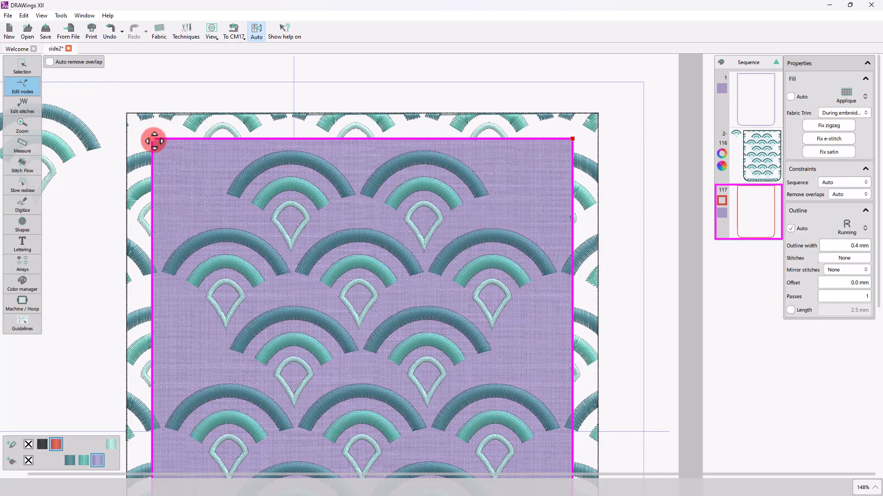
{"action": "right_click", "coordinate": [154, 140]}
{"action": "left_click", "coordinate": [186, 244]}
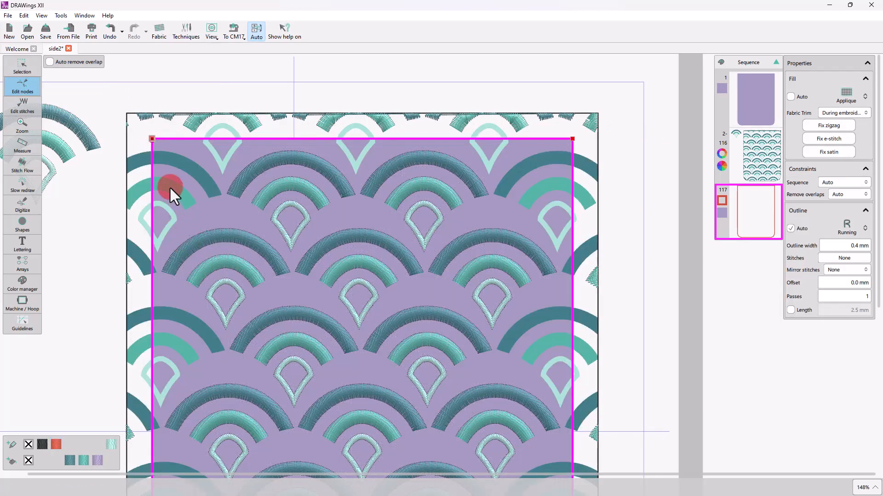
{"action": "left_click", "coordinate": [169, 186]}
Step: Select both top end nodes of the red open outline and move them up to the panel's top edge
{"action": "scroll", "coordinate": [155, 144], "scroll_direction": "up", "scroll_amount": 2}
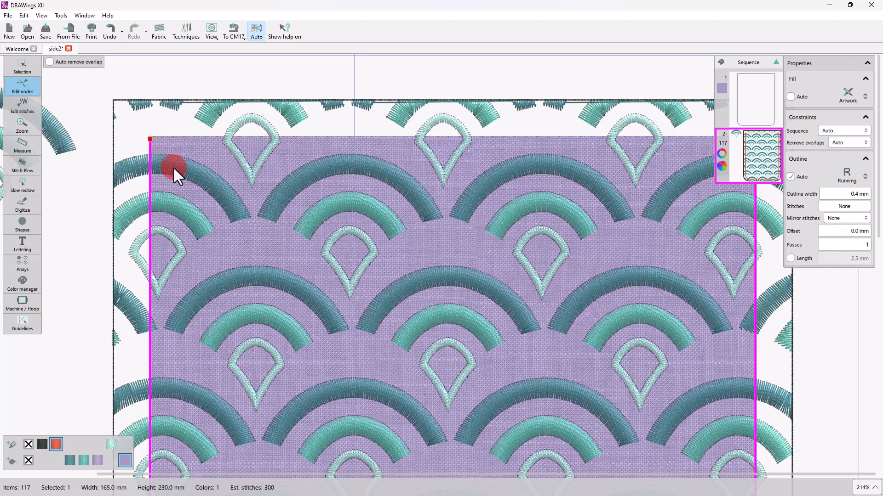
{"action": "scroll", "coordinate": [162, 140], "scroll_direction": "down", "scroll_amount": 4}
{"action": "scroll", "coordinate": [175, 133], "scroll_direction": "down", "scroll_amount": 2}
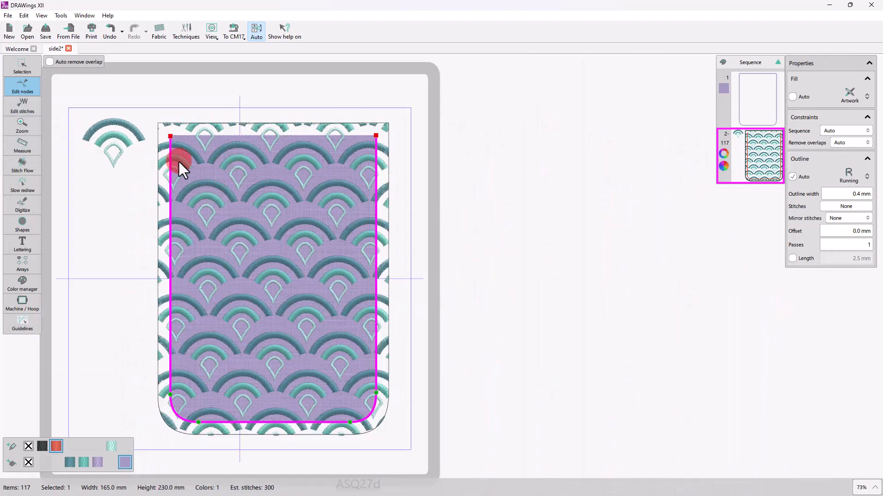
{"action": "left_click_drag", "start_coordinate": [158, 132], "coordinate": [380, 146]}
{"action": "key", "text": "Up"}
{"action": "key", "text": "Up"}
{"action": "key", "text": "Up"}
{"action": "key", "text": "Up"}
{"action": "key", "text": "Up"}
{"action": "key", "text": "Up"}
{"action": "key", "text": "Up"}
{"action": "key", "text": "Up"}
{"action": "key", "text": "Up"}
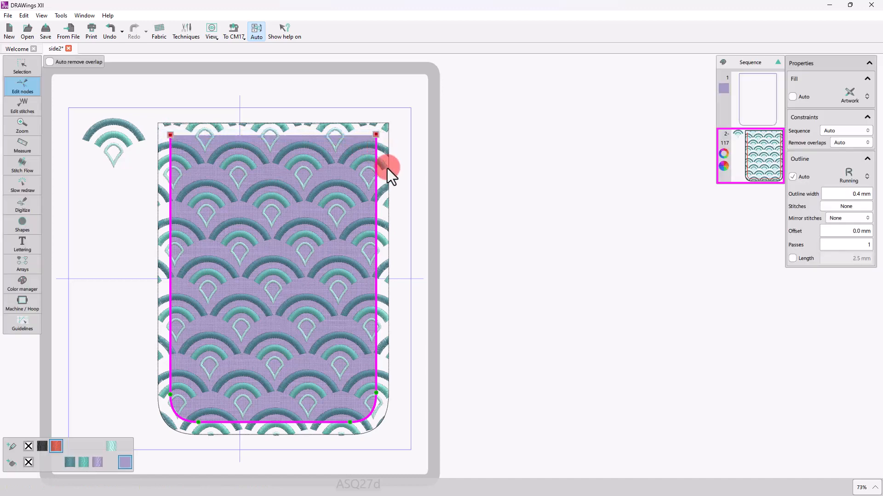
{"action": "key", "text": "Up"}
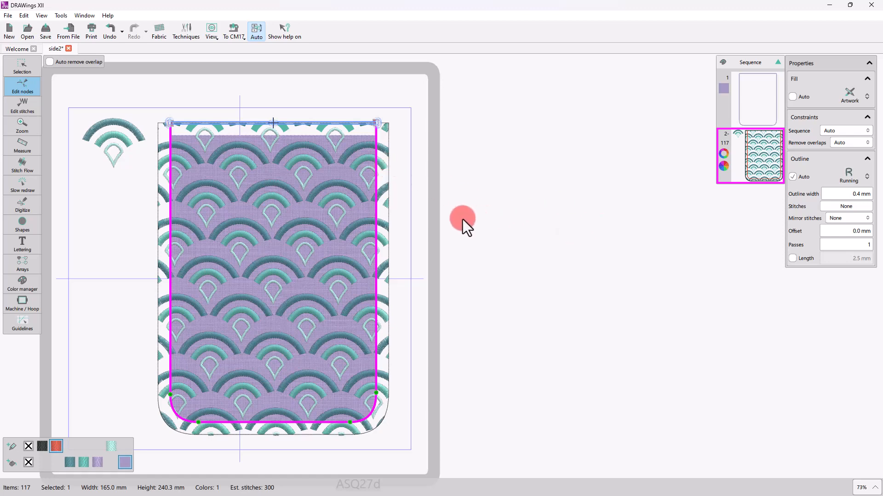
{"action": "scroll", "coordinate": [141, 118], "scroll_direction": "up", "scroll_amount": 2}
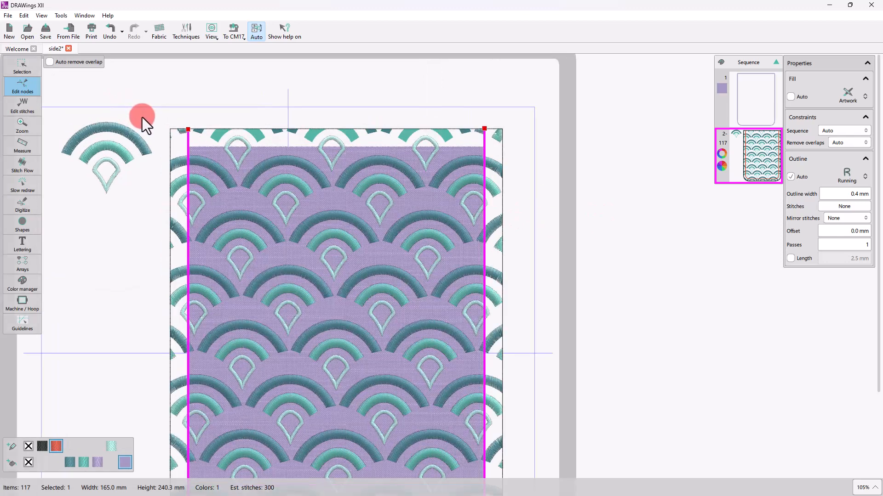
Step: Delete the spare fan motif outside the panel and center the remaining design to the hoop
{"action": "left_click", "coordinate": [25, 65]}
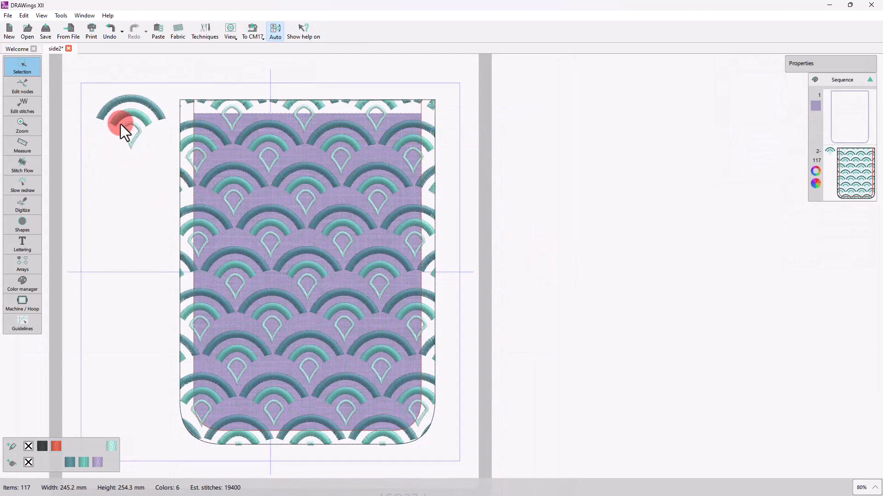
{"action": "left_click_drag", "start_coordinate": [84, 85], "coordinate": [166, 167]}
{"action": "key", "text": "Delete"}
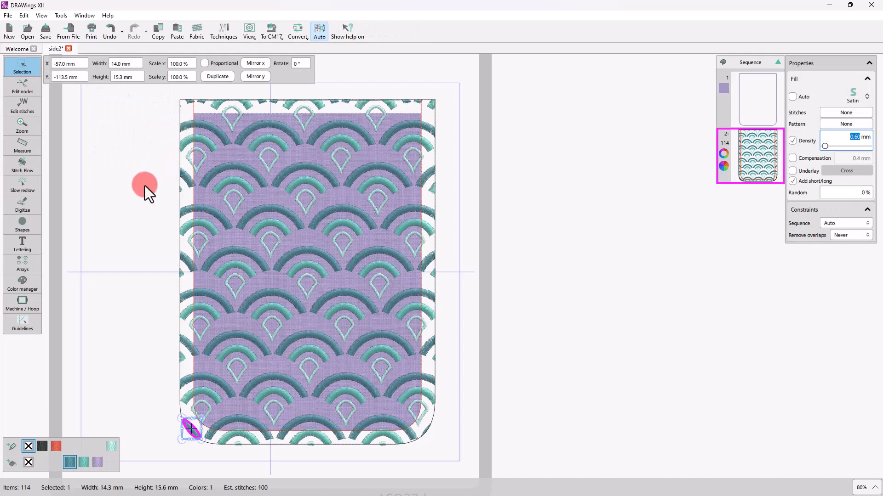
{"action": "left_click", "coordinate": [144, 186]}
{"action": "left_click", "coordinate": [251, 32]}
{"action": "left_click", "coordinate": [265, 70]}
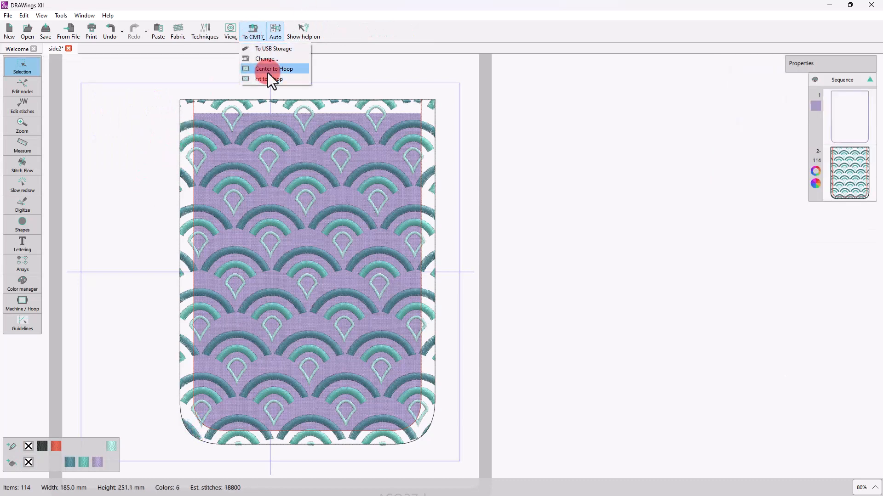
Step: Preview the design's stitching order and color changes with Slow redraw
{"action": "left_click", "coordinate": [30, 186]}
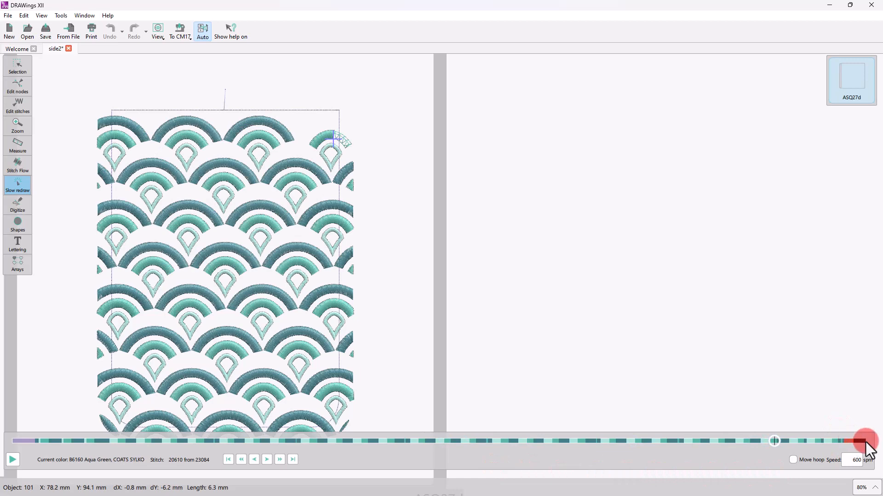
{"action": "left_click", "coordinate": [316, 188]}
{"action": "left_click", "coordinate": [17, 65]}
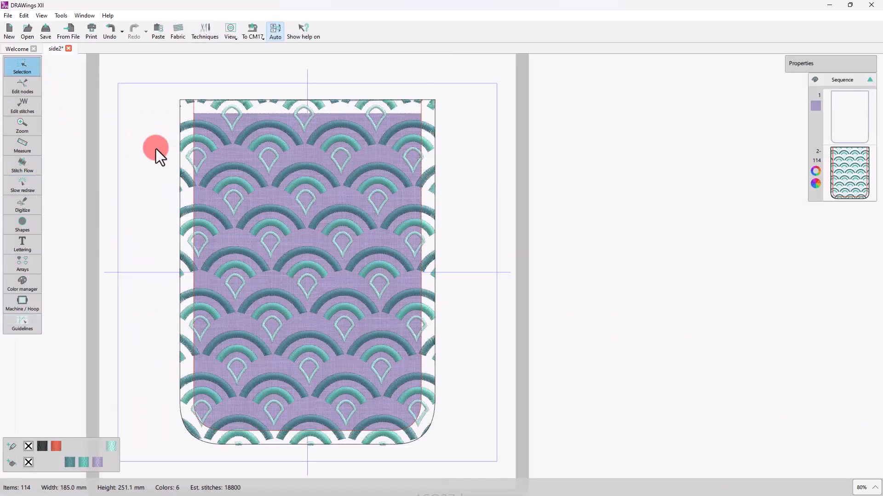
Step: Switch to Manual sequencing, select all dark teal shapes by fill color and join them together in the sequence
{"action": "left_click", "coordinate": [275, 37]}
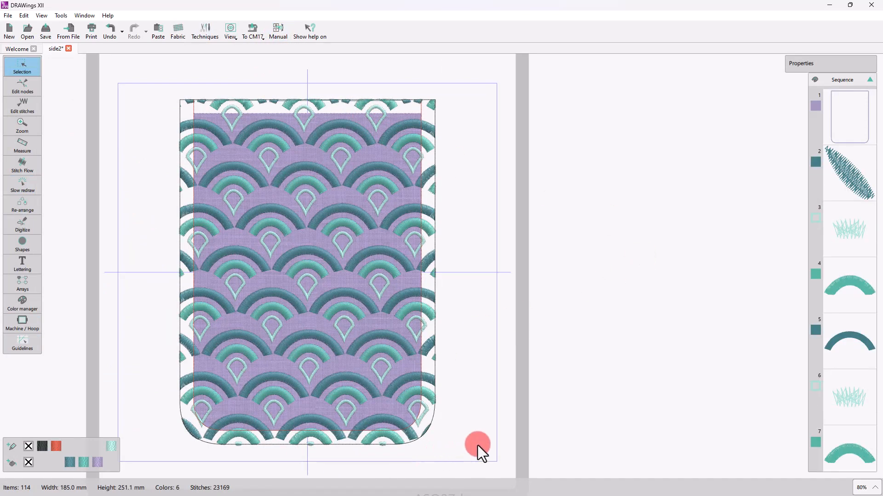
{"action": "left_click", "coordinate": [858, 167]}
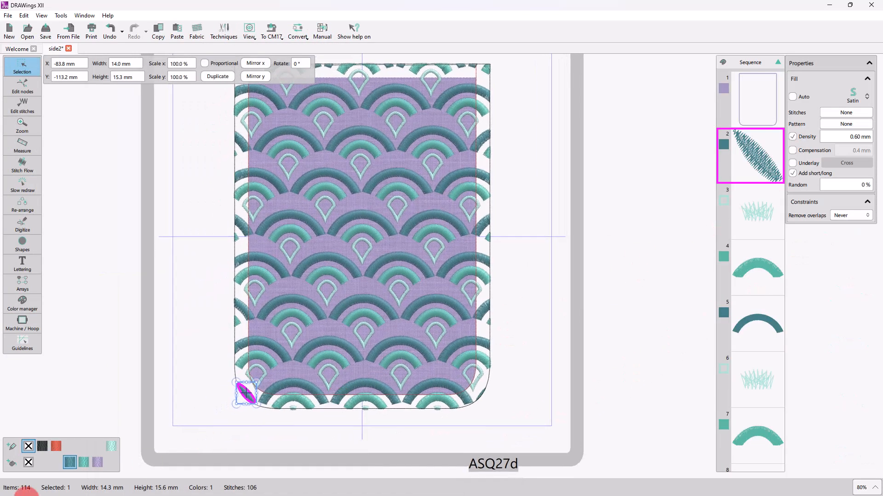
{"action": "right_click", "coordinate": [75, 459]}
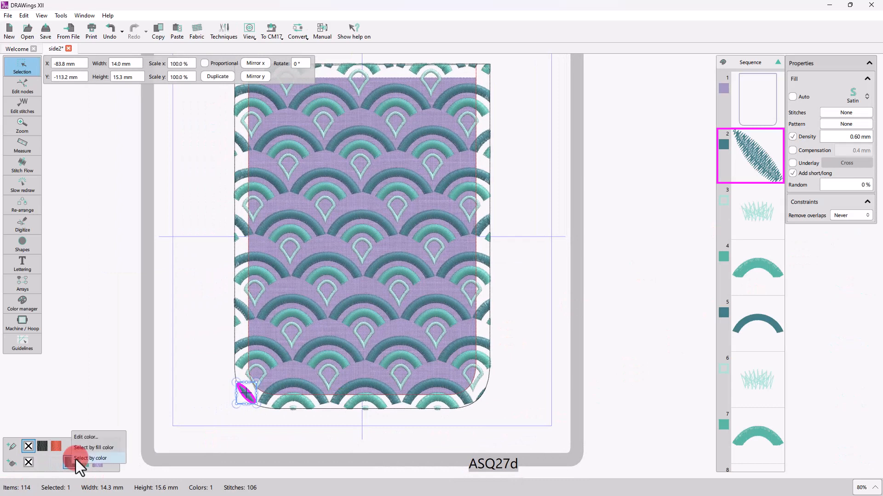
{"action": "left_click", "coordinate": [106, 448]}
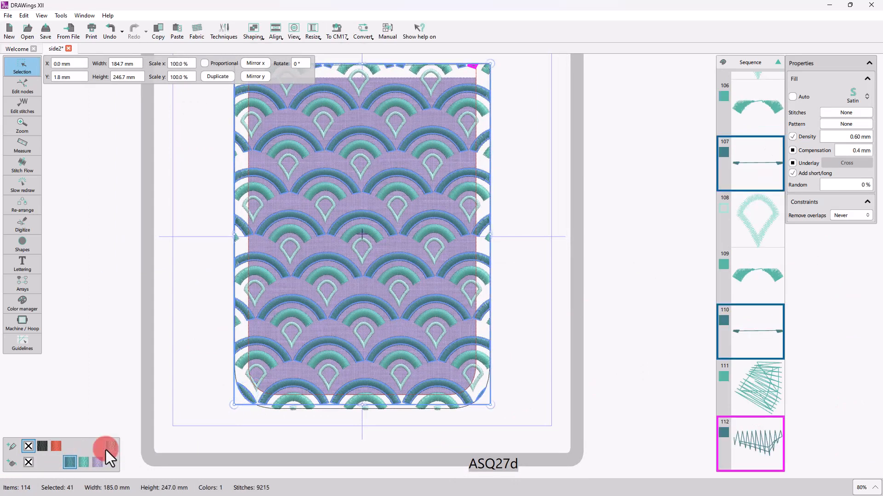
{"action": "right_click", "coordinate": [747, 164]}
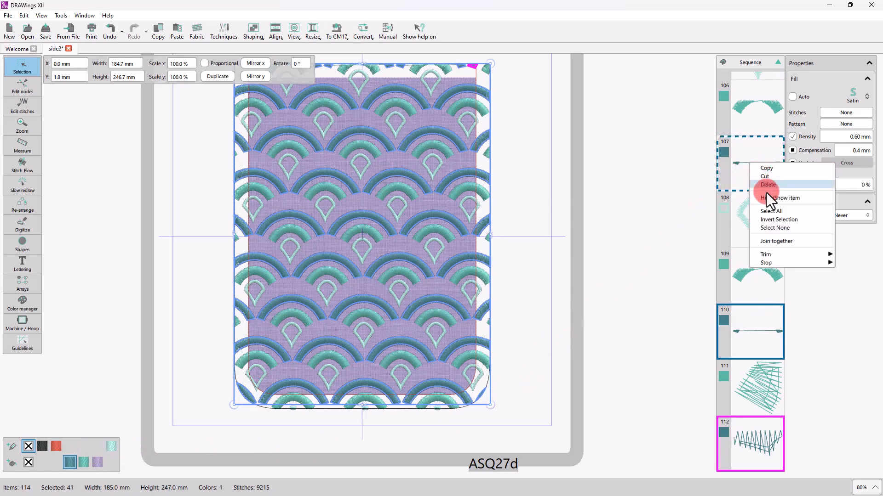
{"action": "left_click", "coordinate": [777, 241]}
Step: Join all green arcs together in the sequence, and likewise all light aqua drop-shaped outlines
{"action": "left_click", "coordinate": [83, 462]}
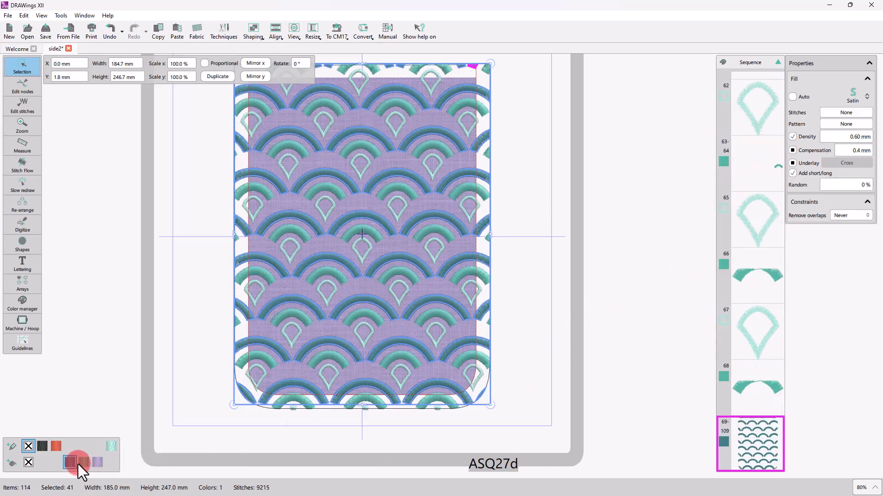
{"action": "right_click", "coordinate": [733, 276]}
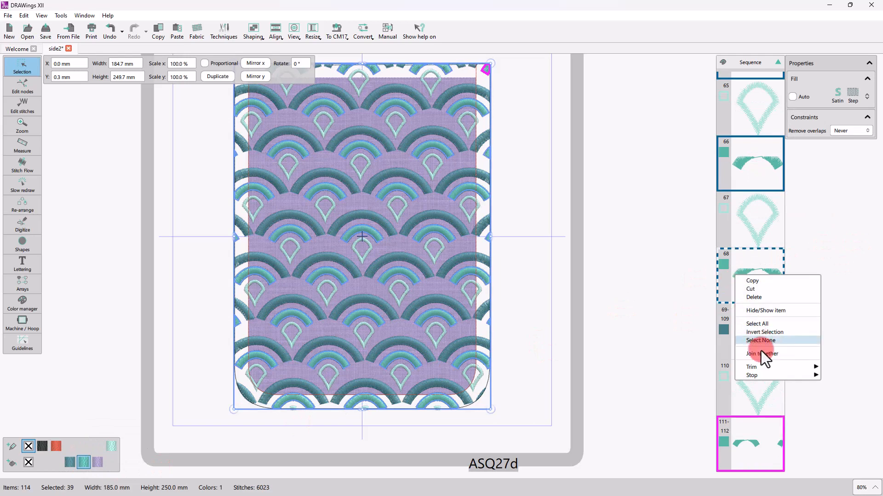
{"action": "left_click", "coordinate": [761, 353]}
{"action": "left_click", "coordinate": [114, 444]}
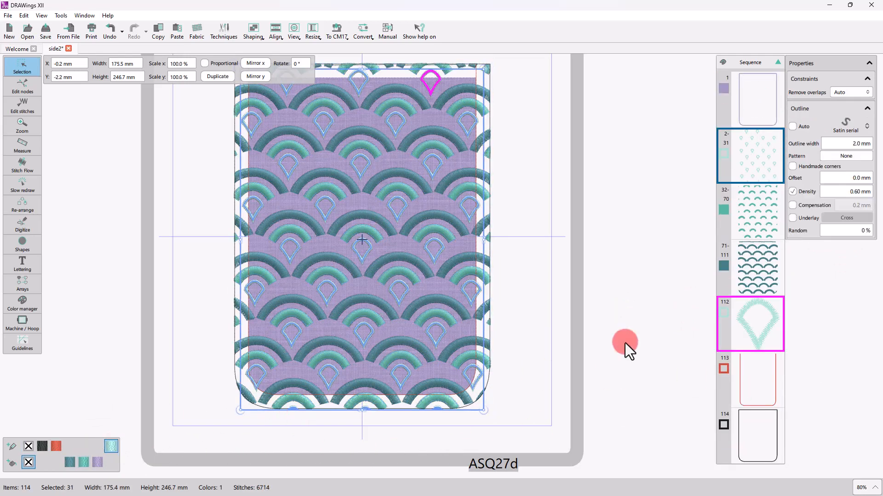
{"action": "right_click", "coordinate": [766, 308]}
{"action": "left_click", "coordinate": [793, 387]}
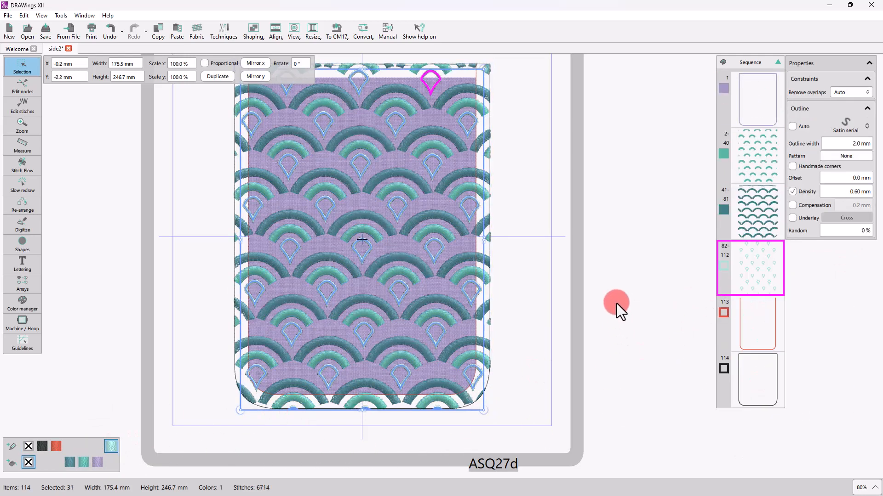
Step: Move the red open outline to the end of the sewing sequence, after the black panel outline
{"action": "left_click", "coordinate": [756, 94]}
{"action": "left_click", "coordinate": [759, 156]}
{"action": "left_click", "coordinate": [761, 211]}
{"action": "left_click", "coordinate": [763, 264]}
{"action": "left_click", "coordinate": [765, 308]}
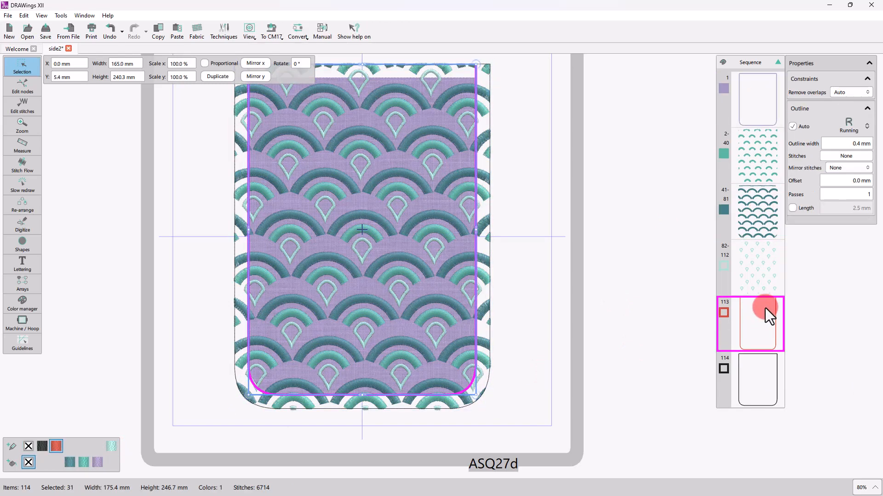
{"action": "left_click_drag", "start_coordinate": [743, 324], "coordinate": [744, 403]}
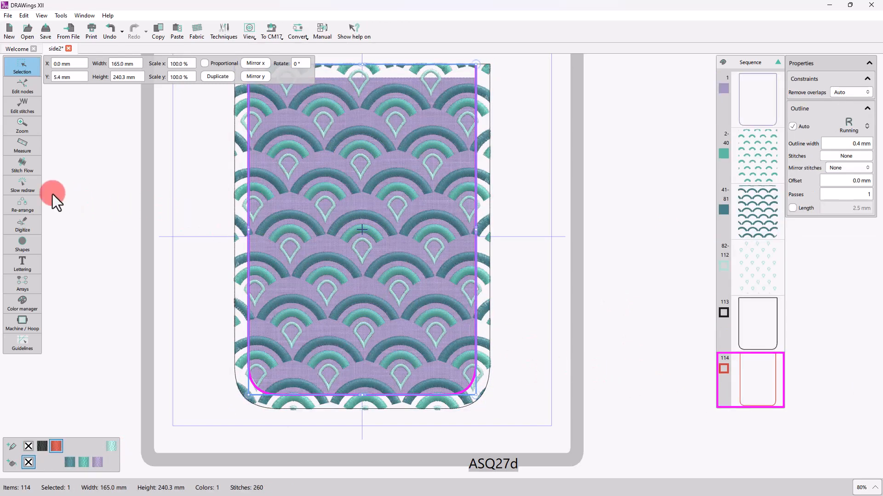
Step: Preview the rearranged stitching sequence from start to finish with Slow redraw and return to the deselected design
{"action": "left_click", "coordinate": [27, 187]}
{"action": "left_click", "coordinate": [229, 460]}
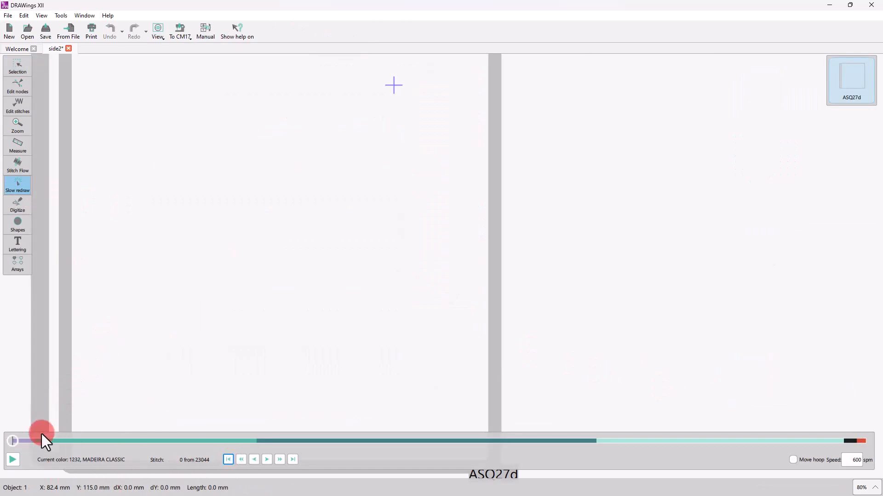
{"action": "left_click_drag", "start_coordinate": [42, 434], "coordinate": [857, 452]}
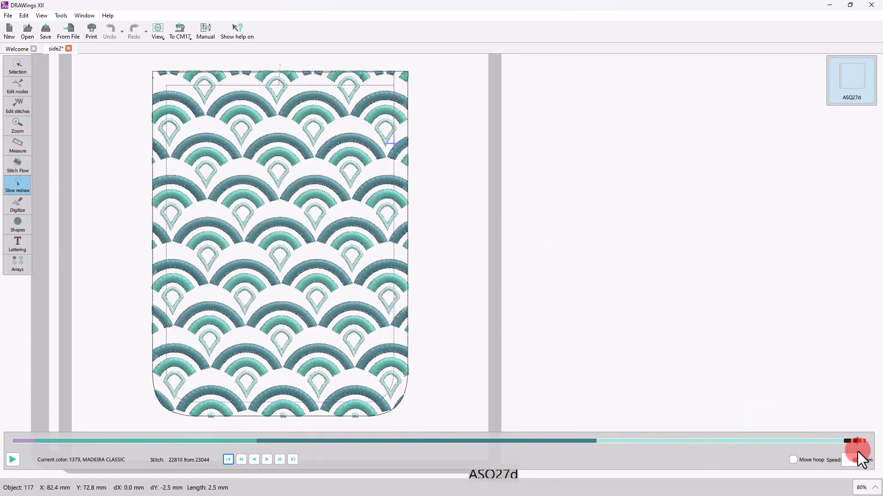
{"action": "left_click", "coordinate": [26, 71]}
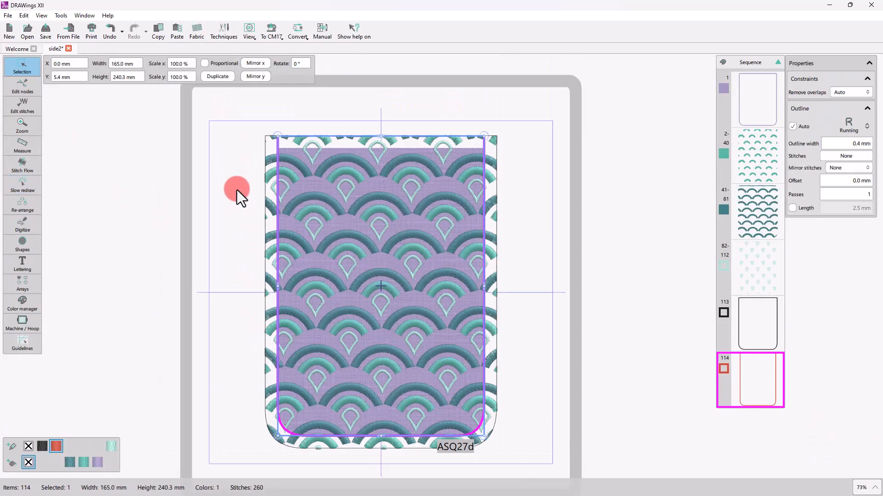
{"action": "left_click", "coordinate": [520, 402]}
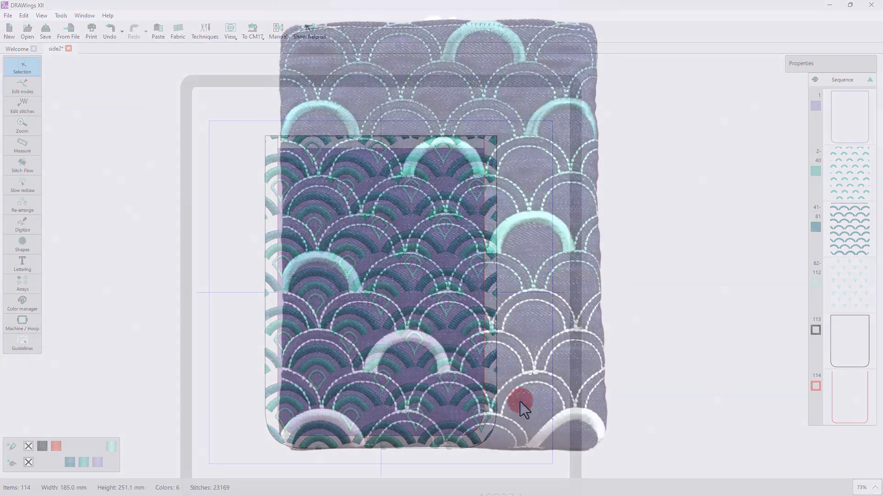